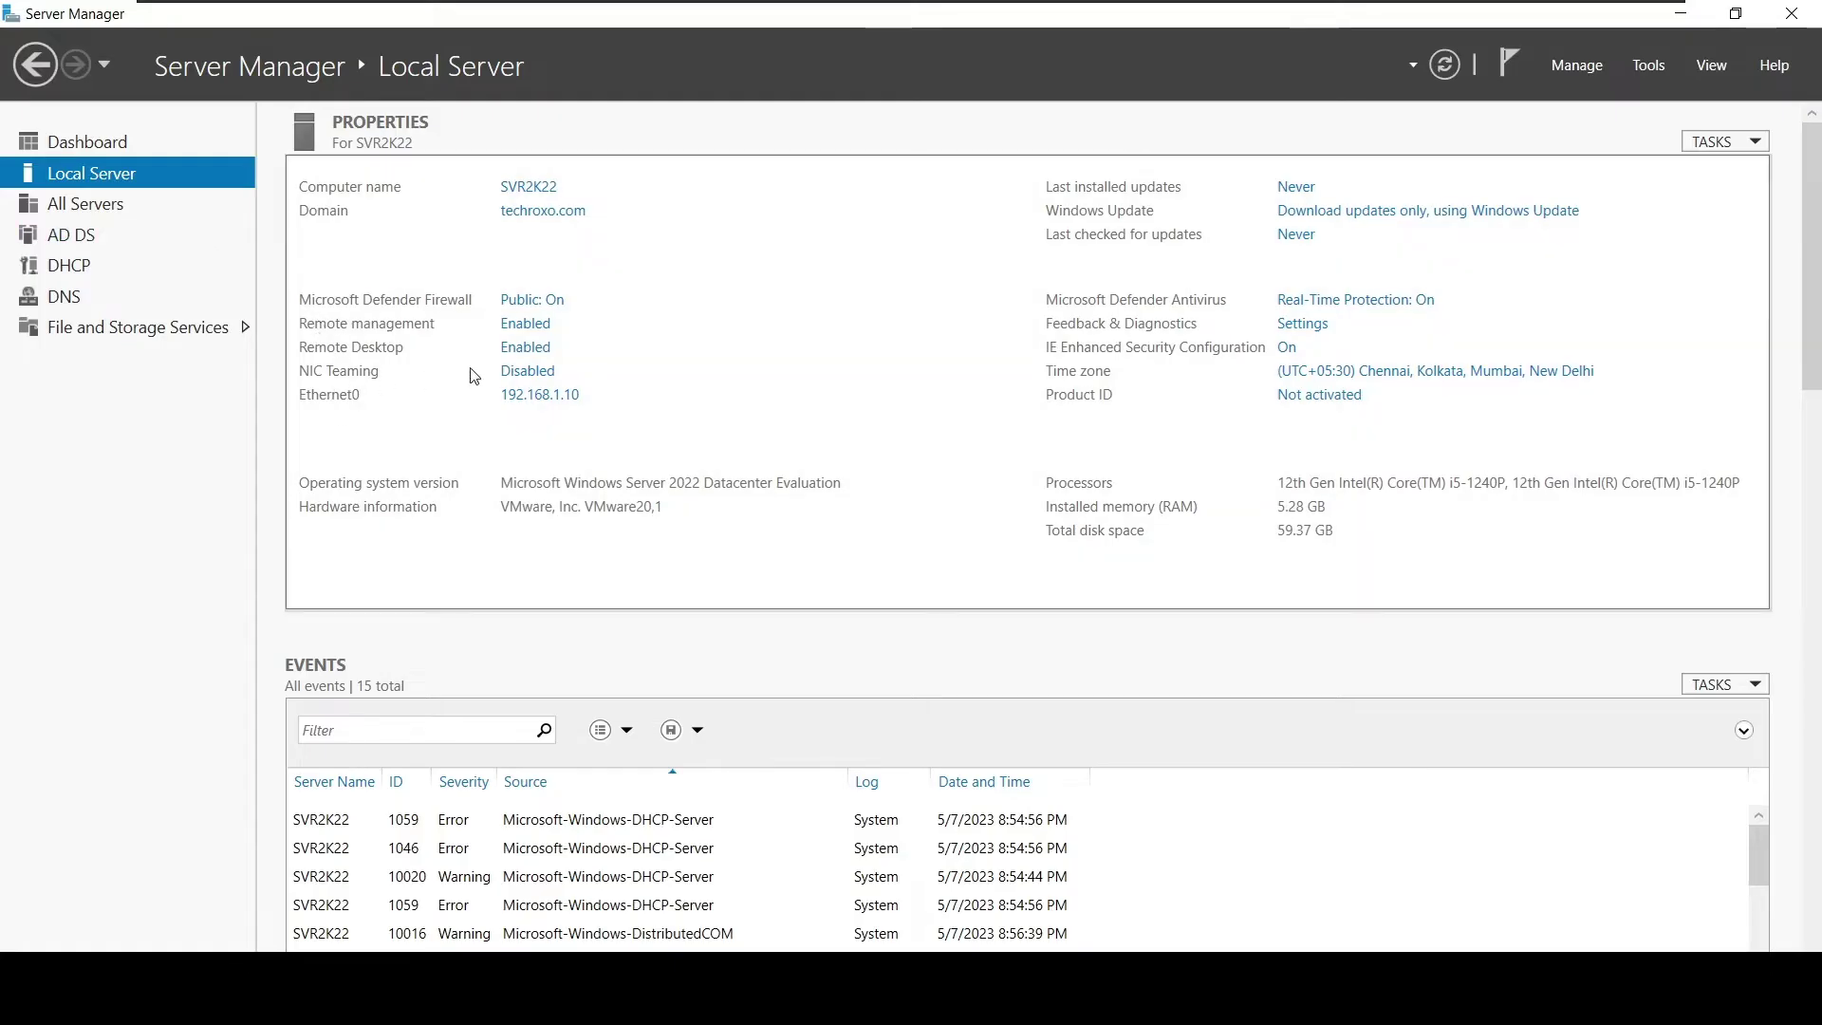
- Examine which network adapters the local server offers in the NIC Teaming window, enlarging it for review before closing it
click(526, 375)
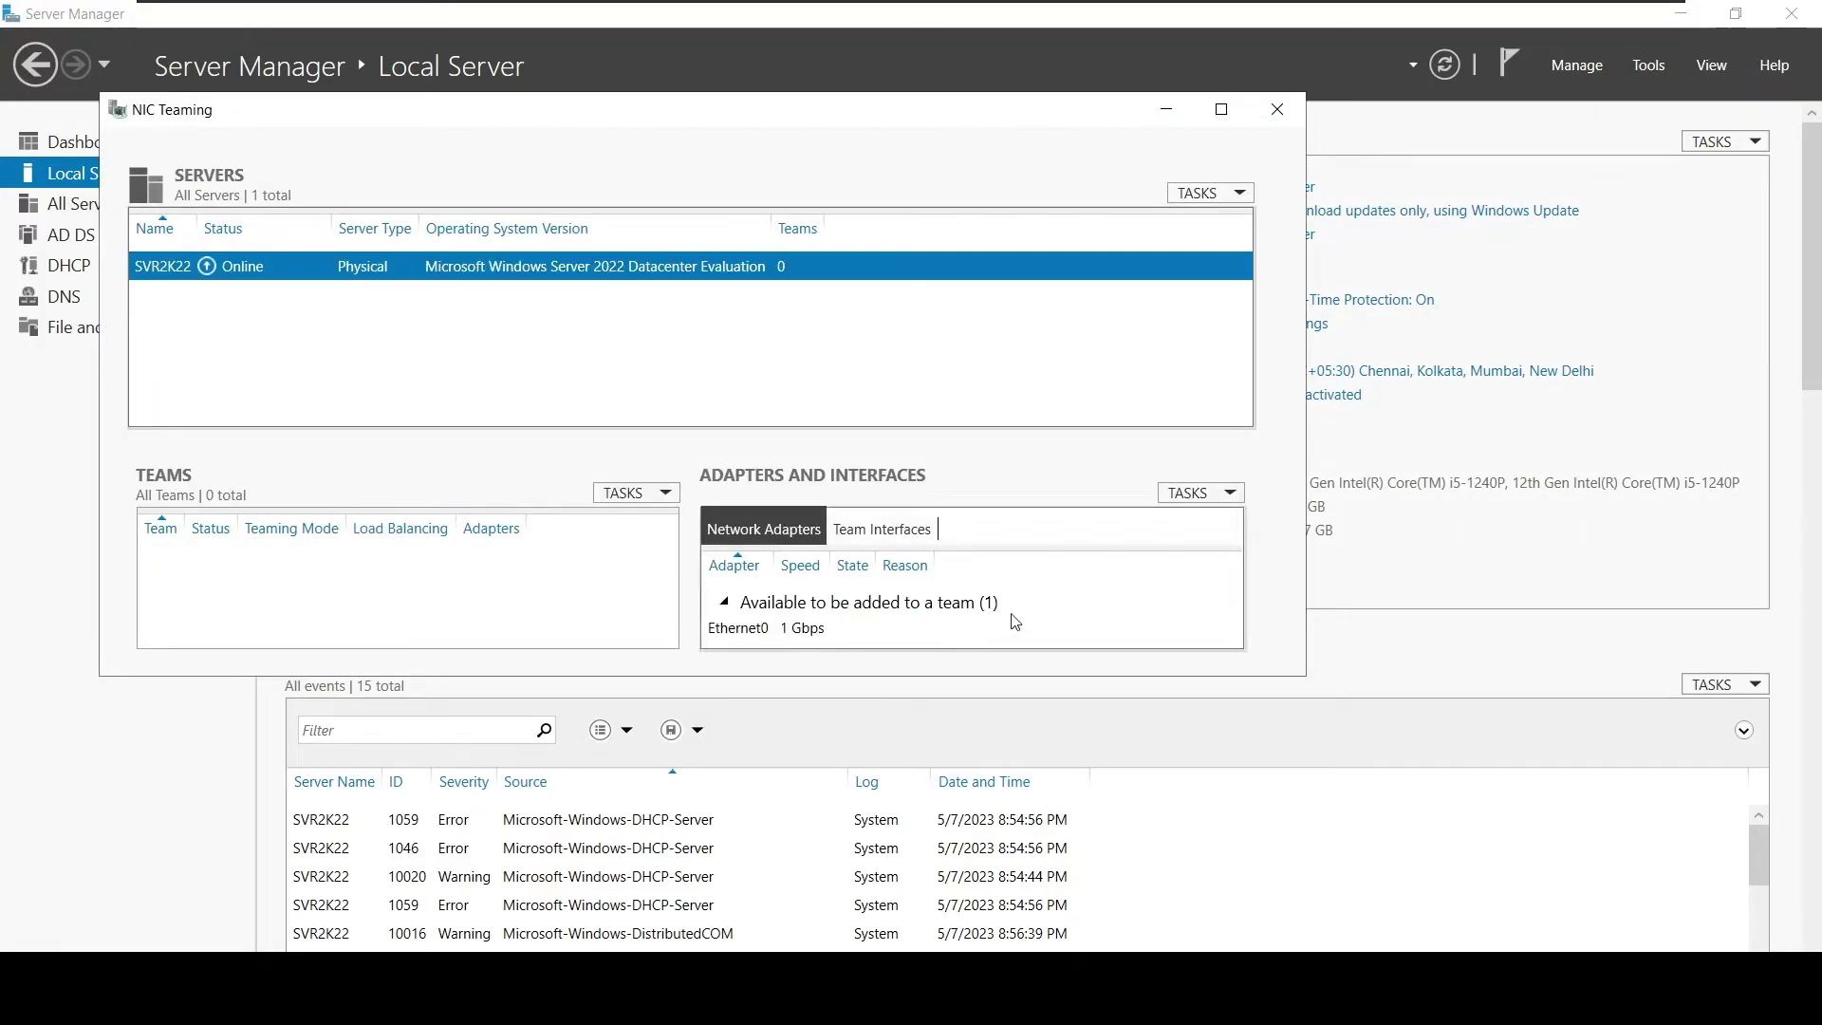
drag(1306, 678, 1535, 952)
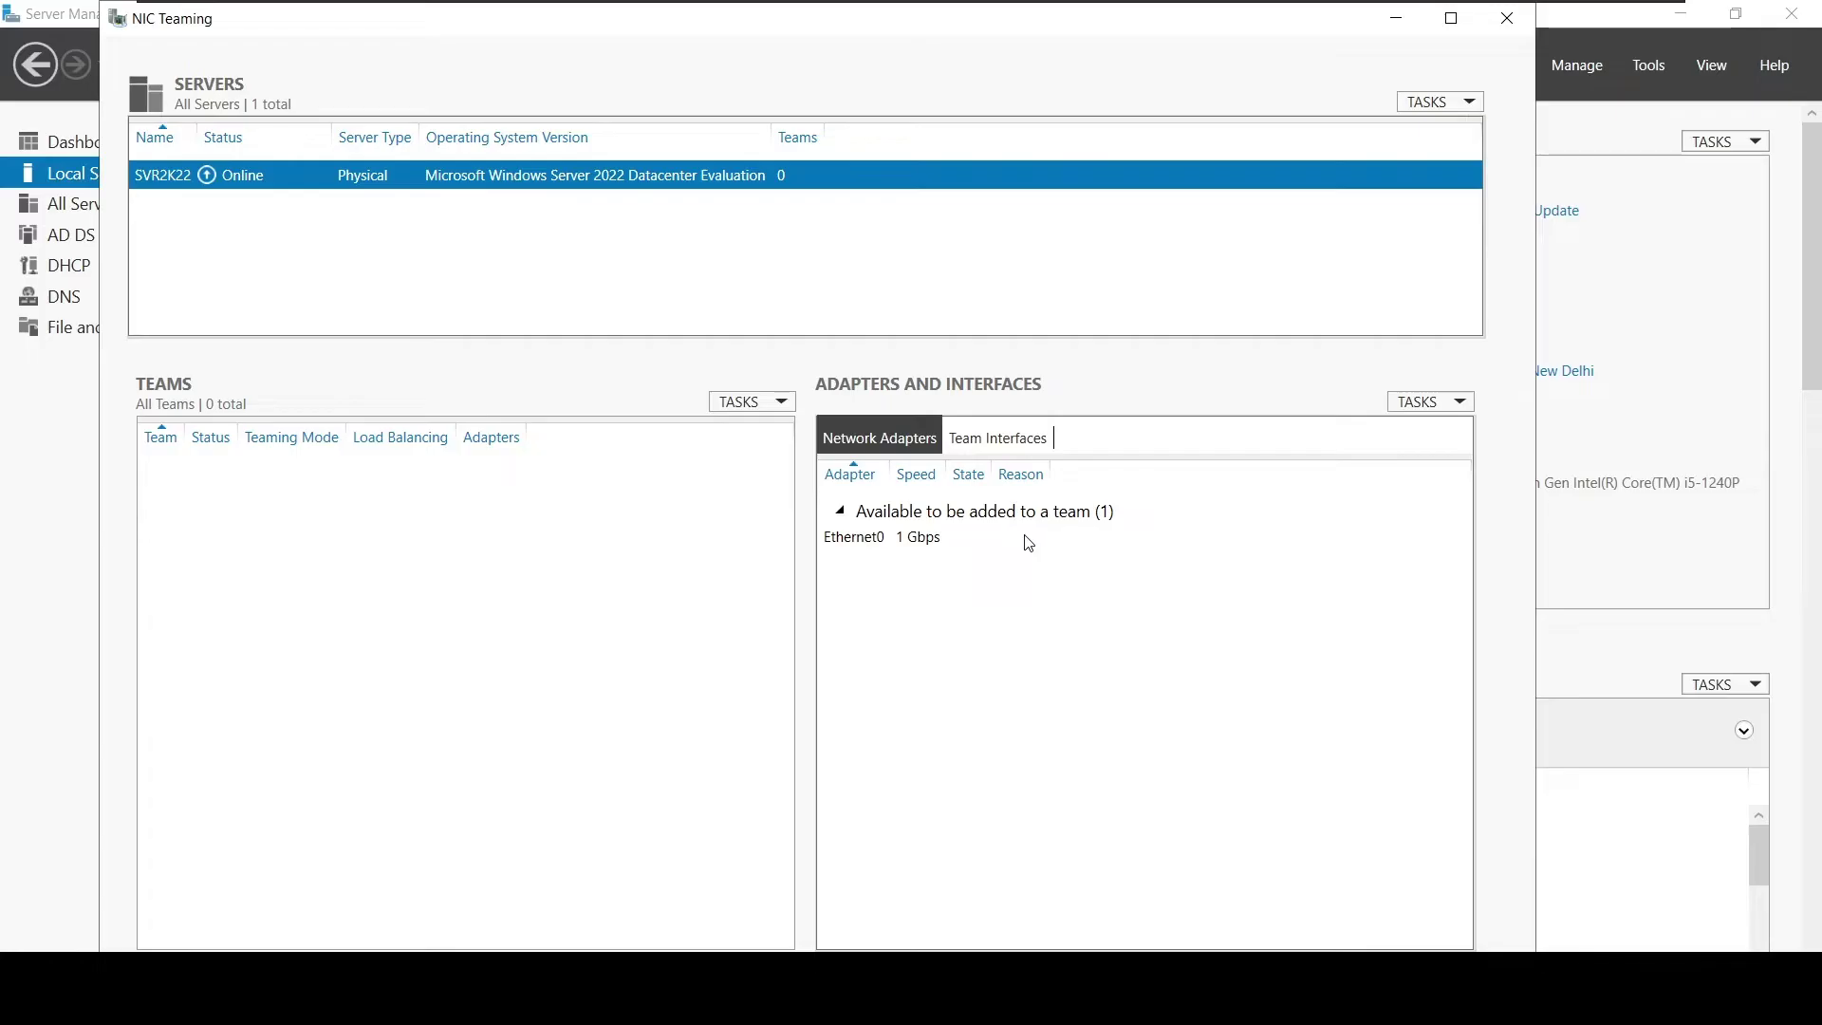
click(1502, 21)
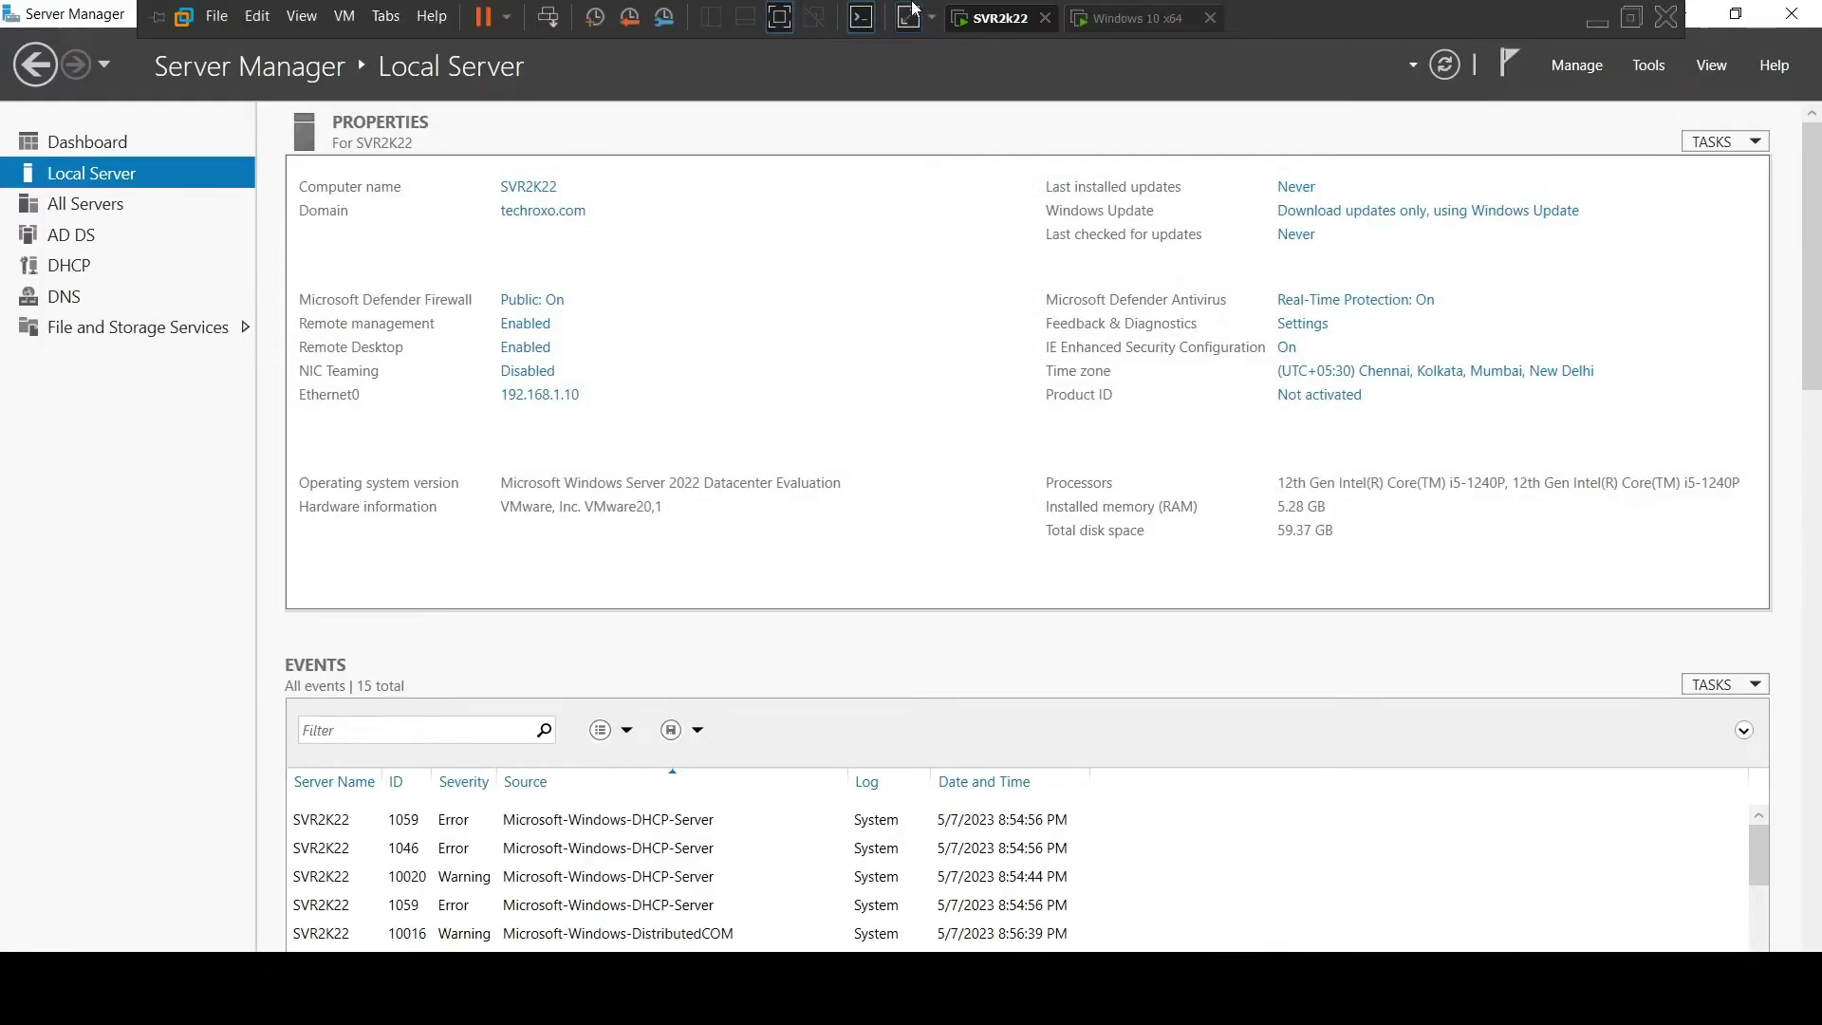
- Leave the full-screen view for VMware Workstation and add a network adapter to the SVR2k22 virtual machine's hardware
click(797, 13)
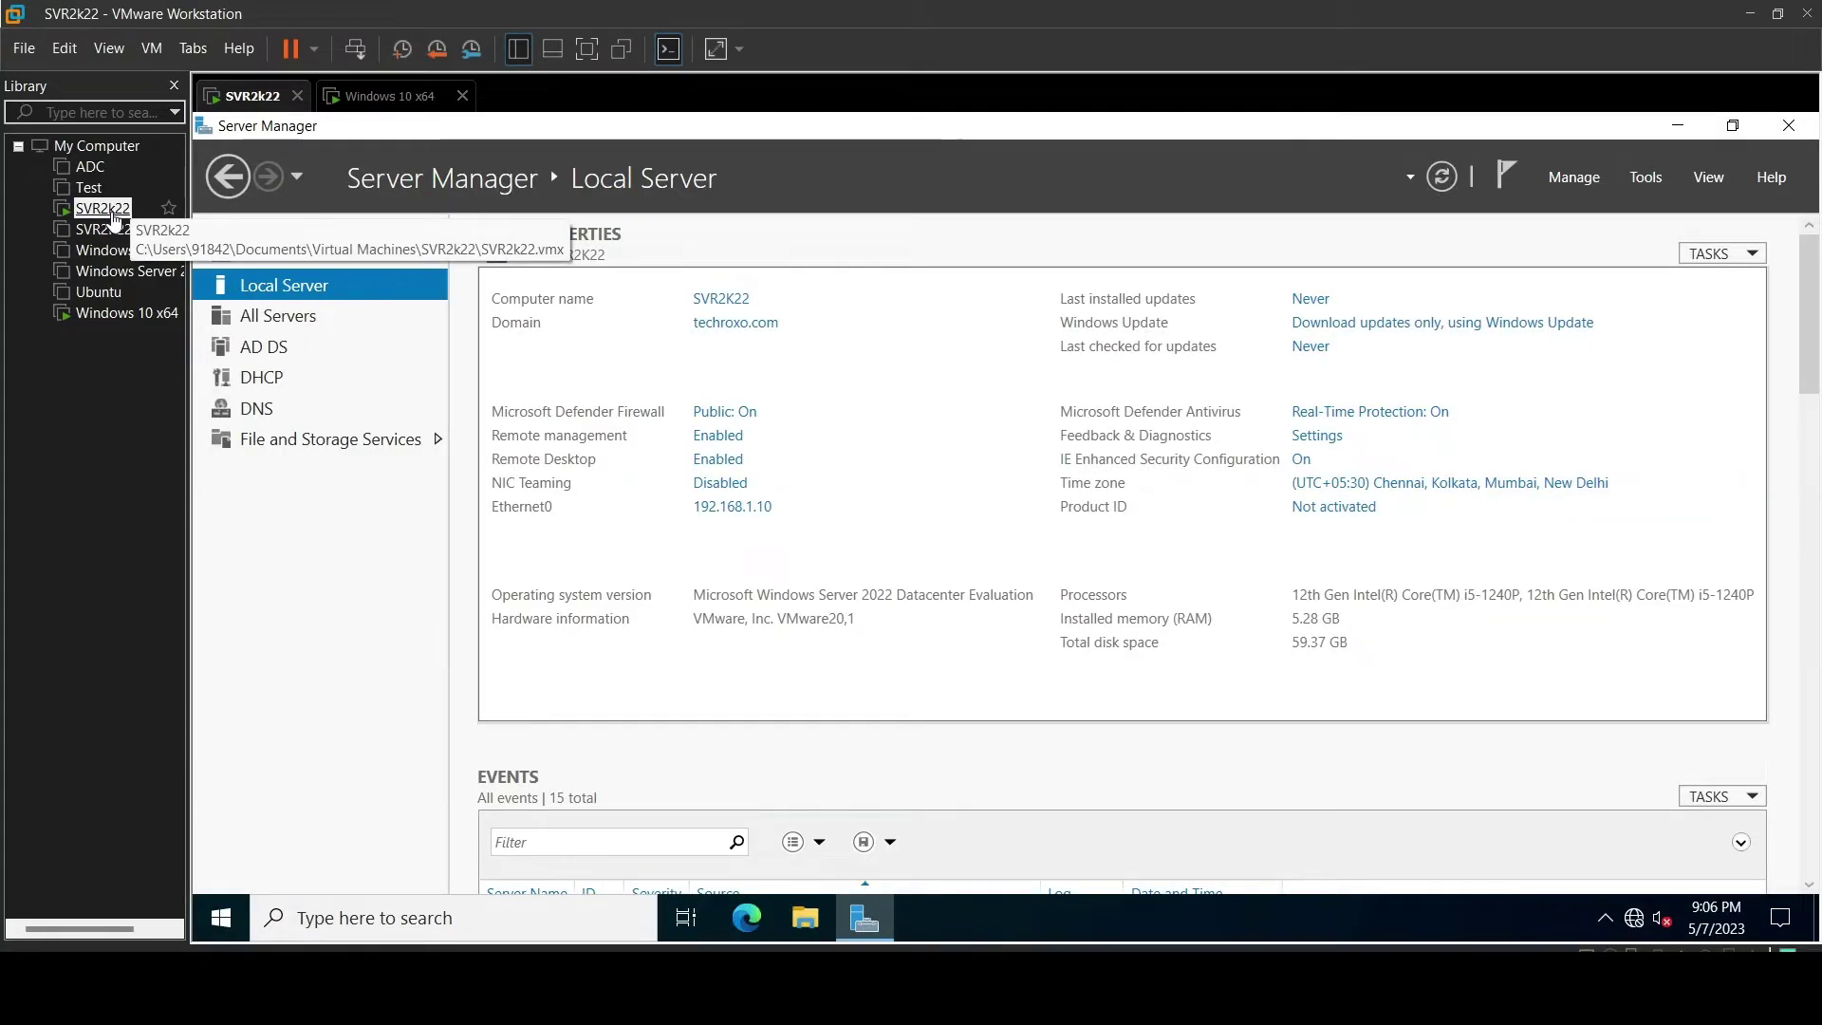
right_click(260, 98)
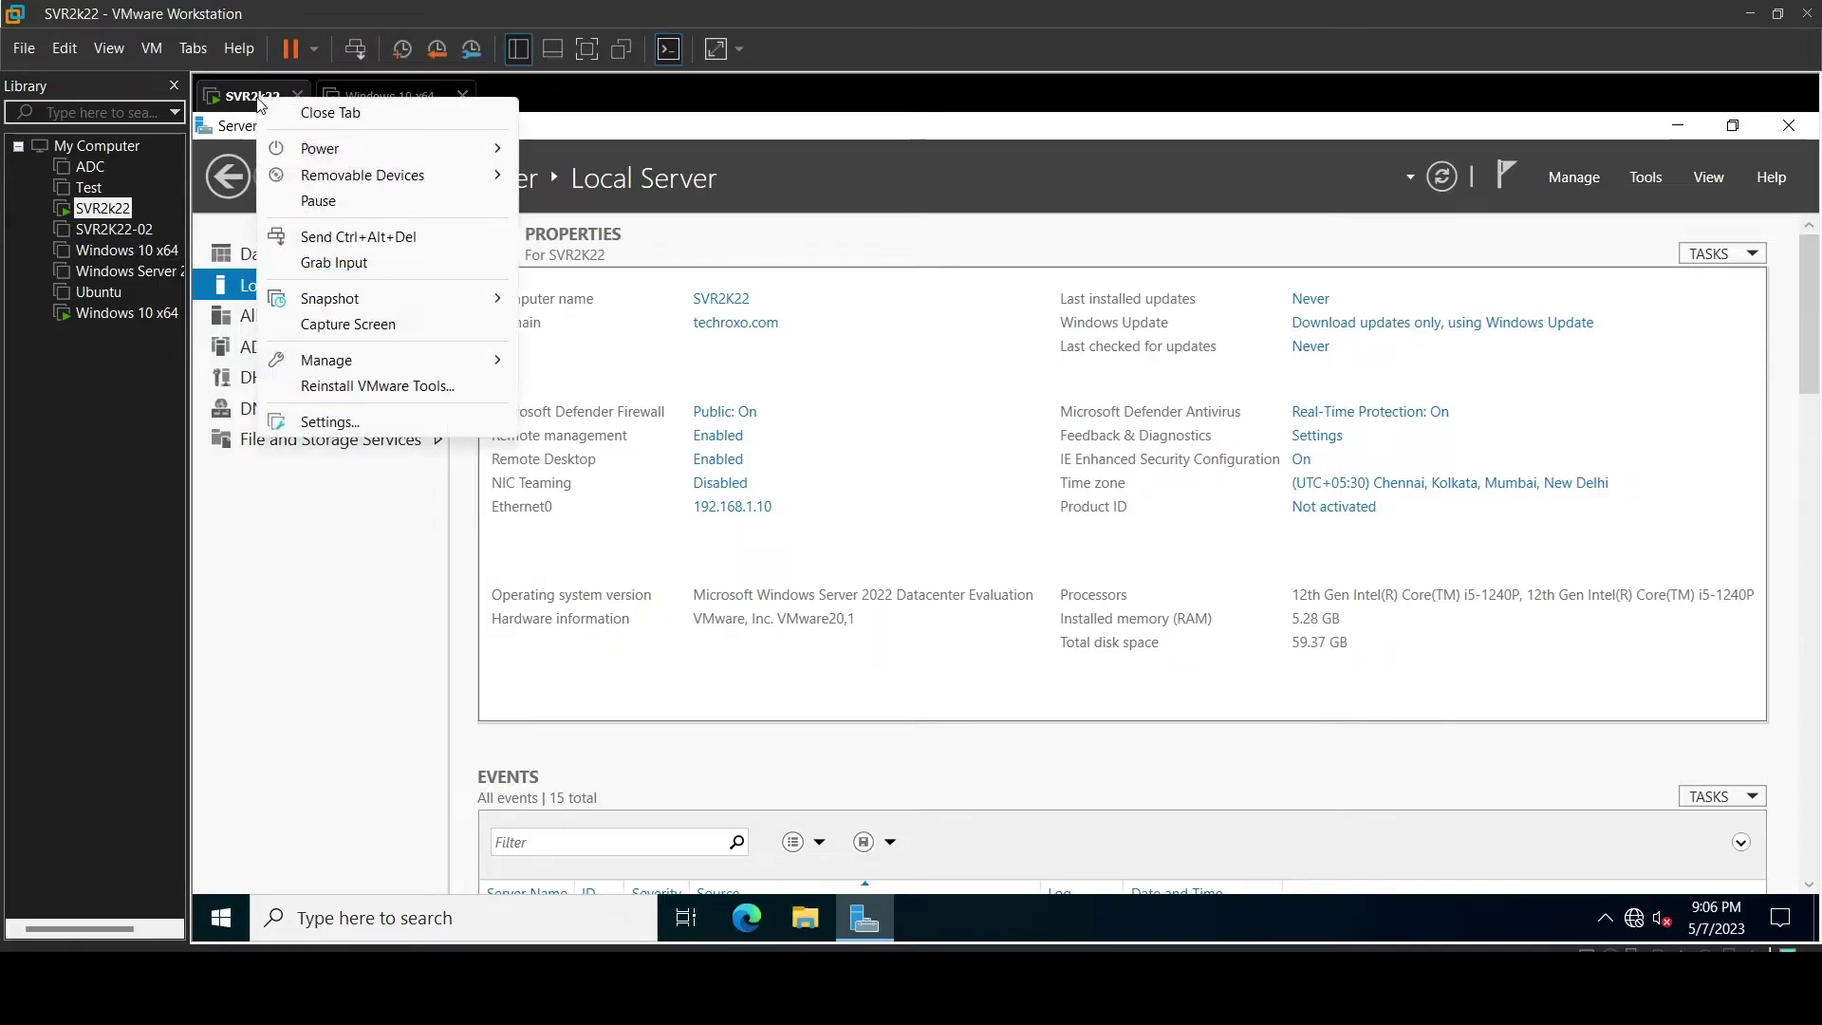
click(429, 423)
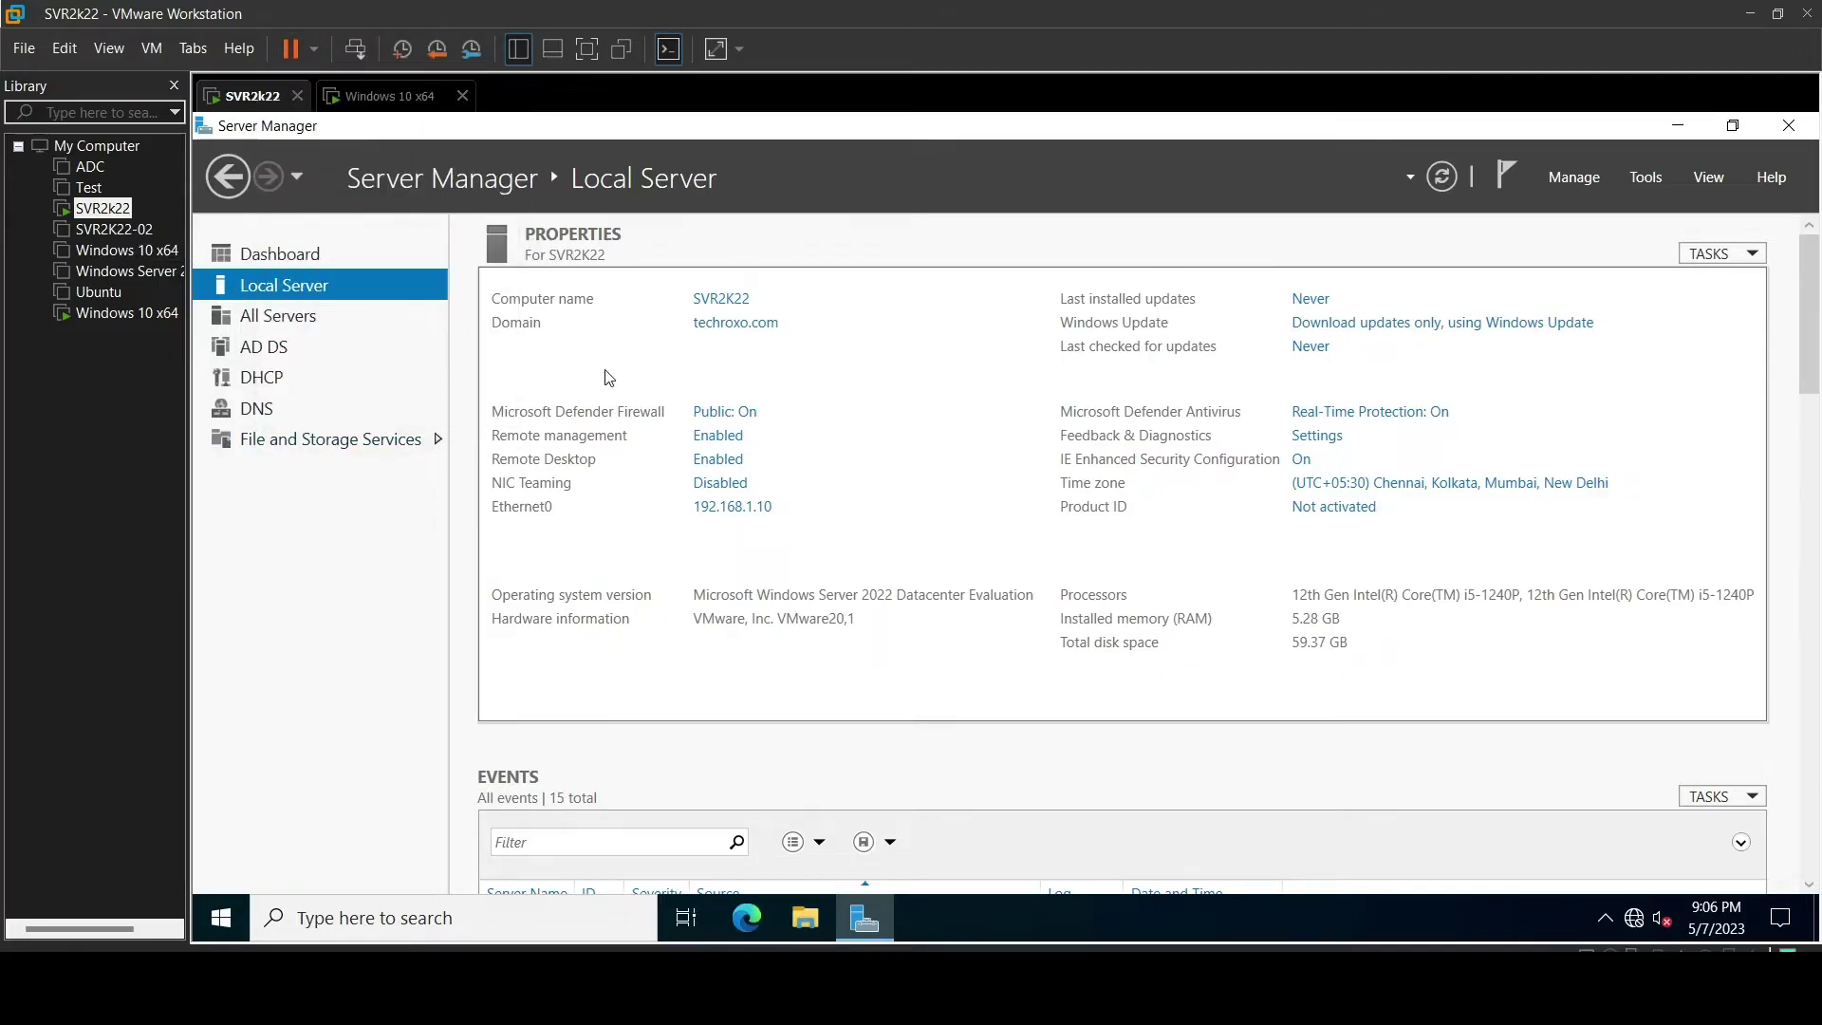
click(714, 840)
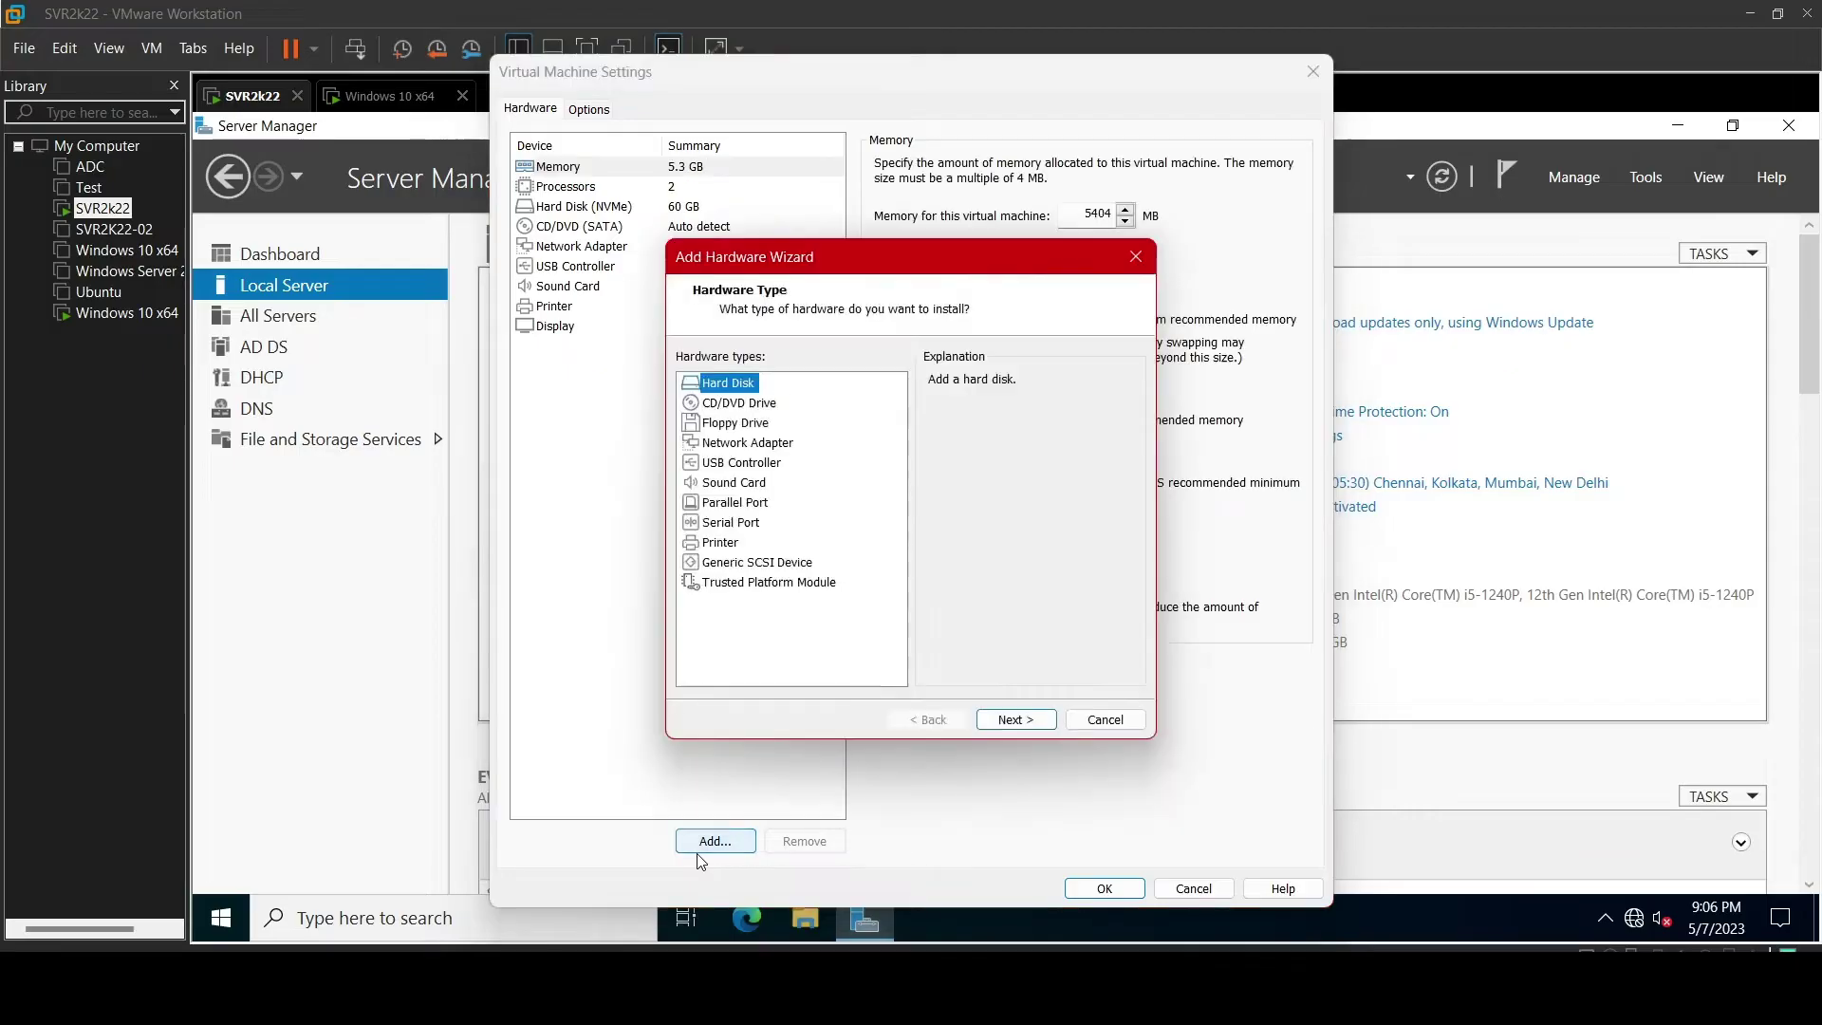
click(740, 443)
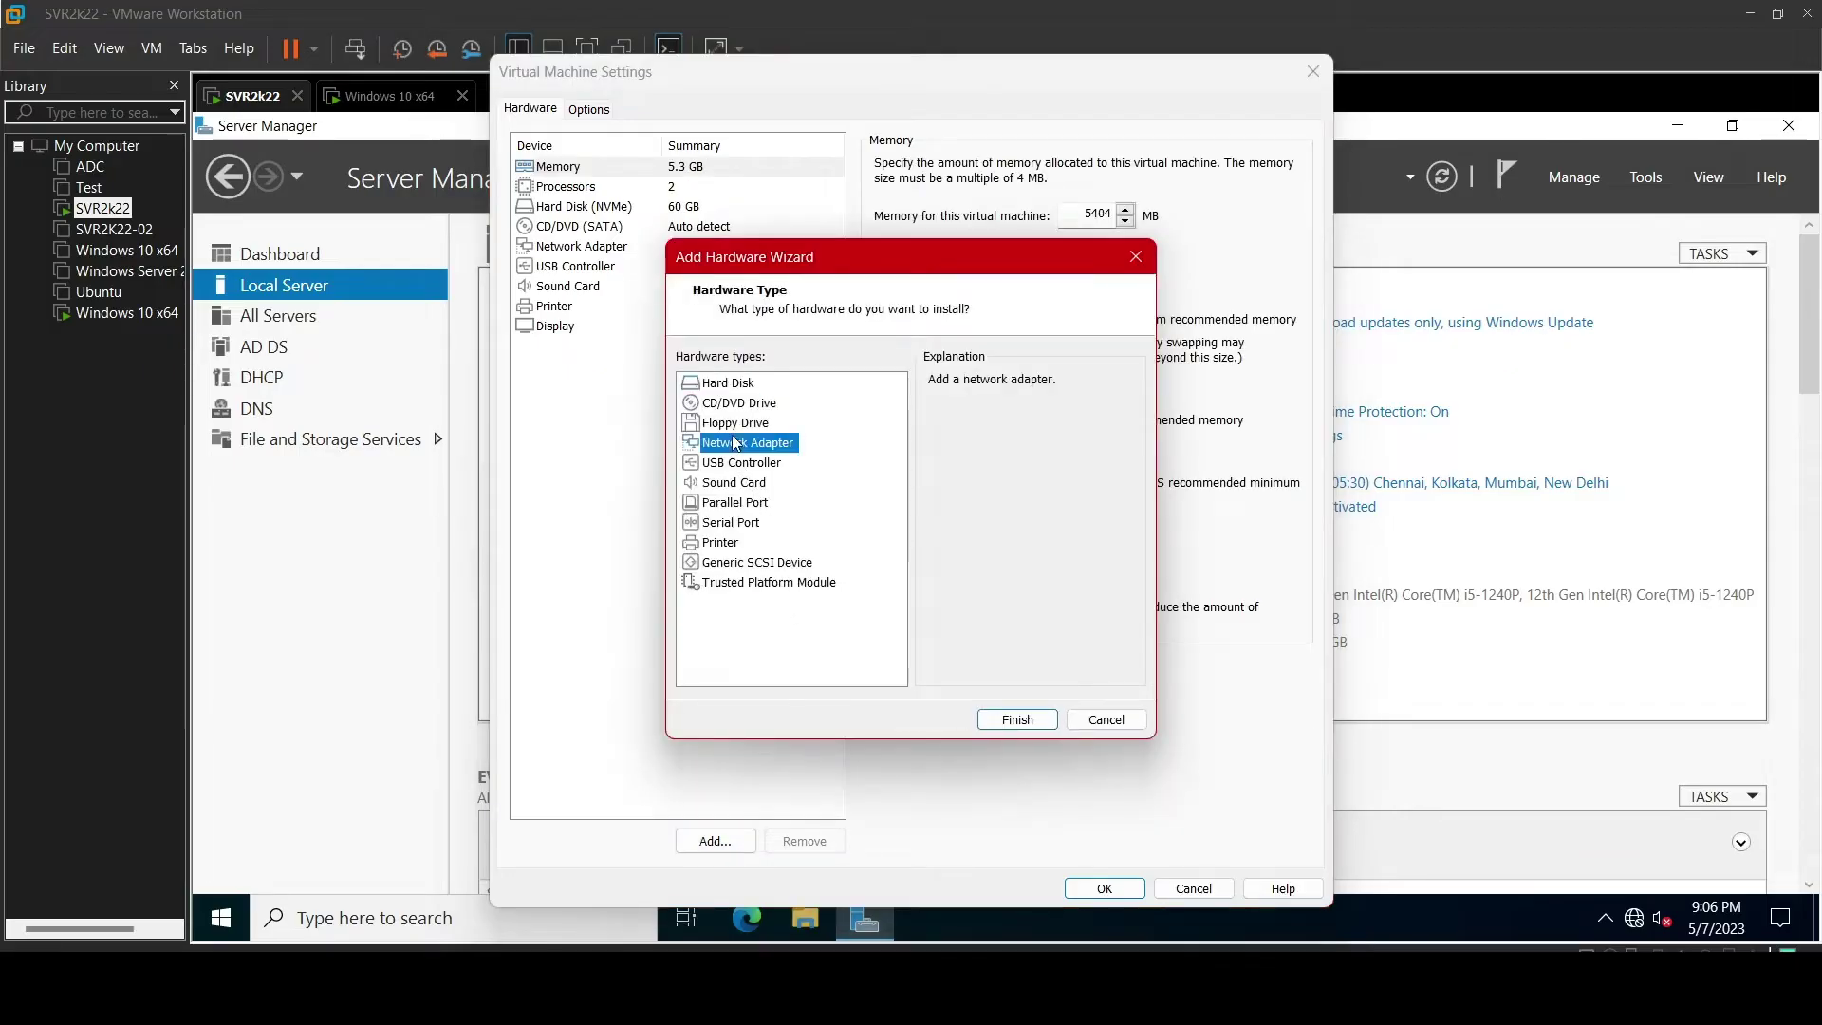
click(1015, 720)
- Add two more network adapters to the SVR2k22 virtual machine's hardware
click(707, 842)
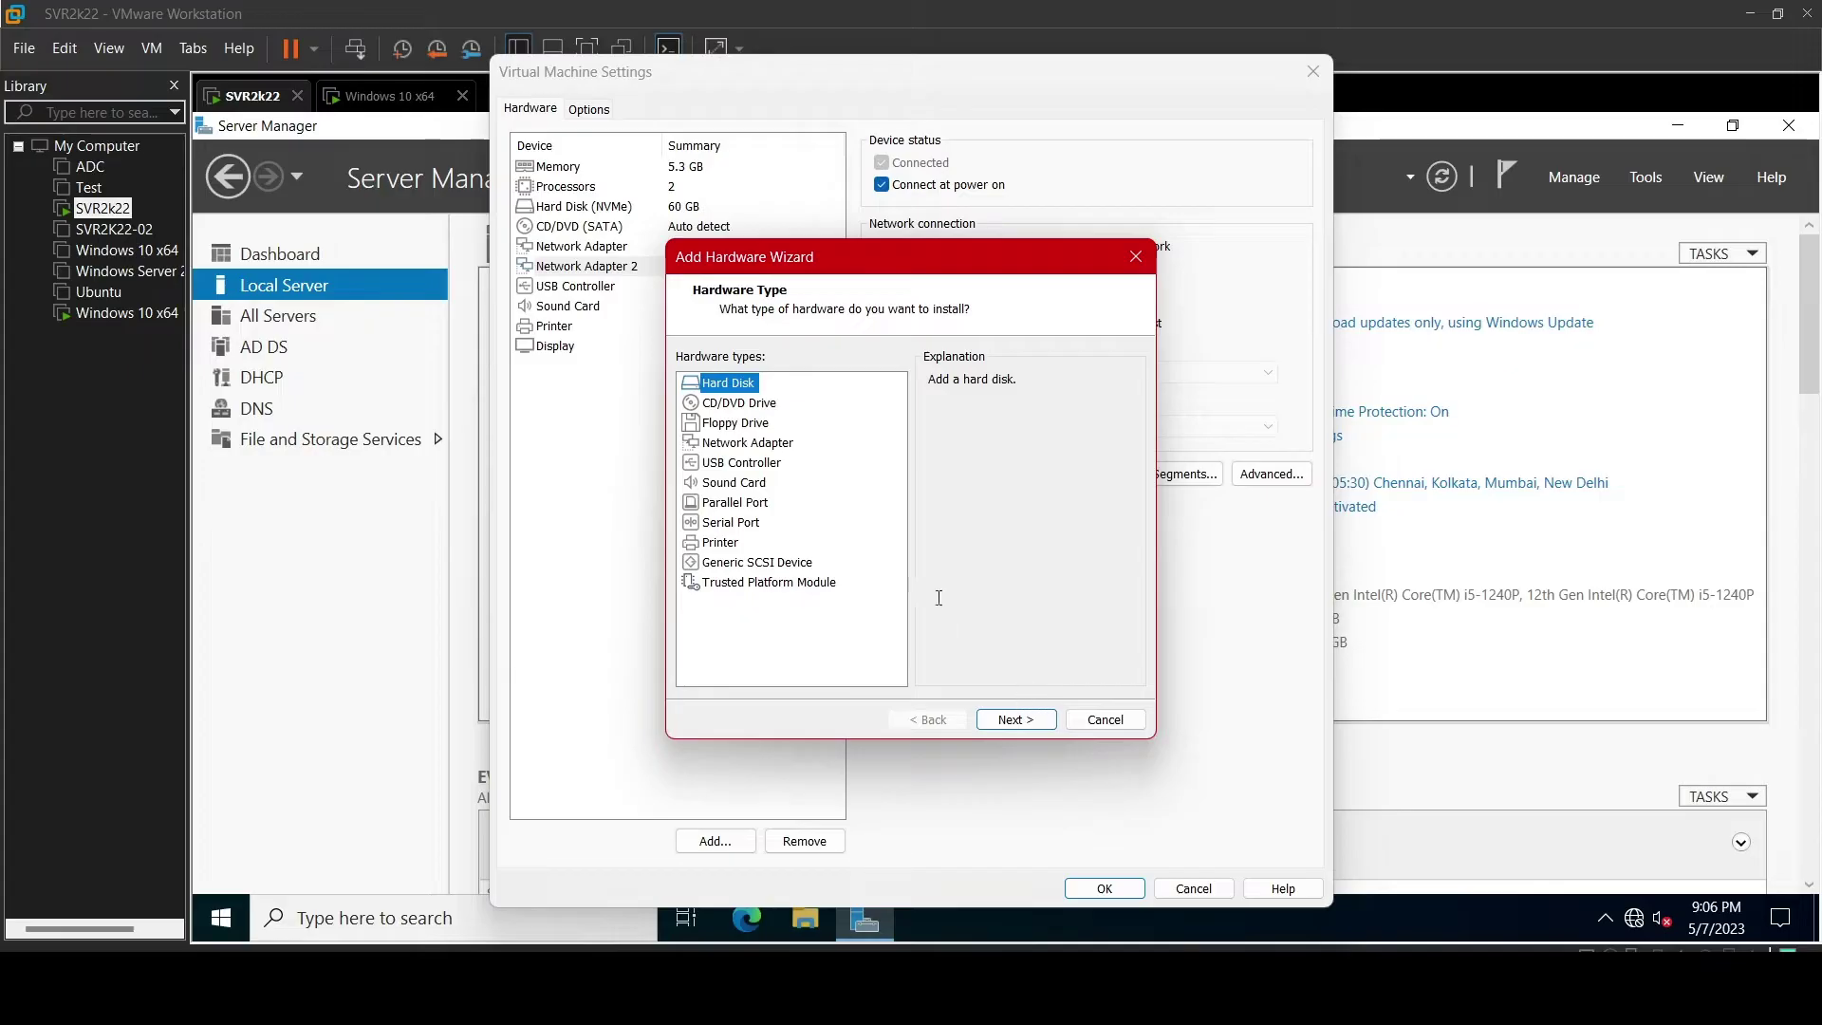
click(750, 442)
click(1015, 718)
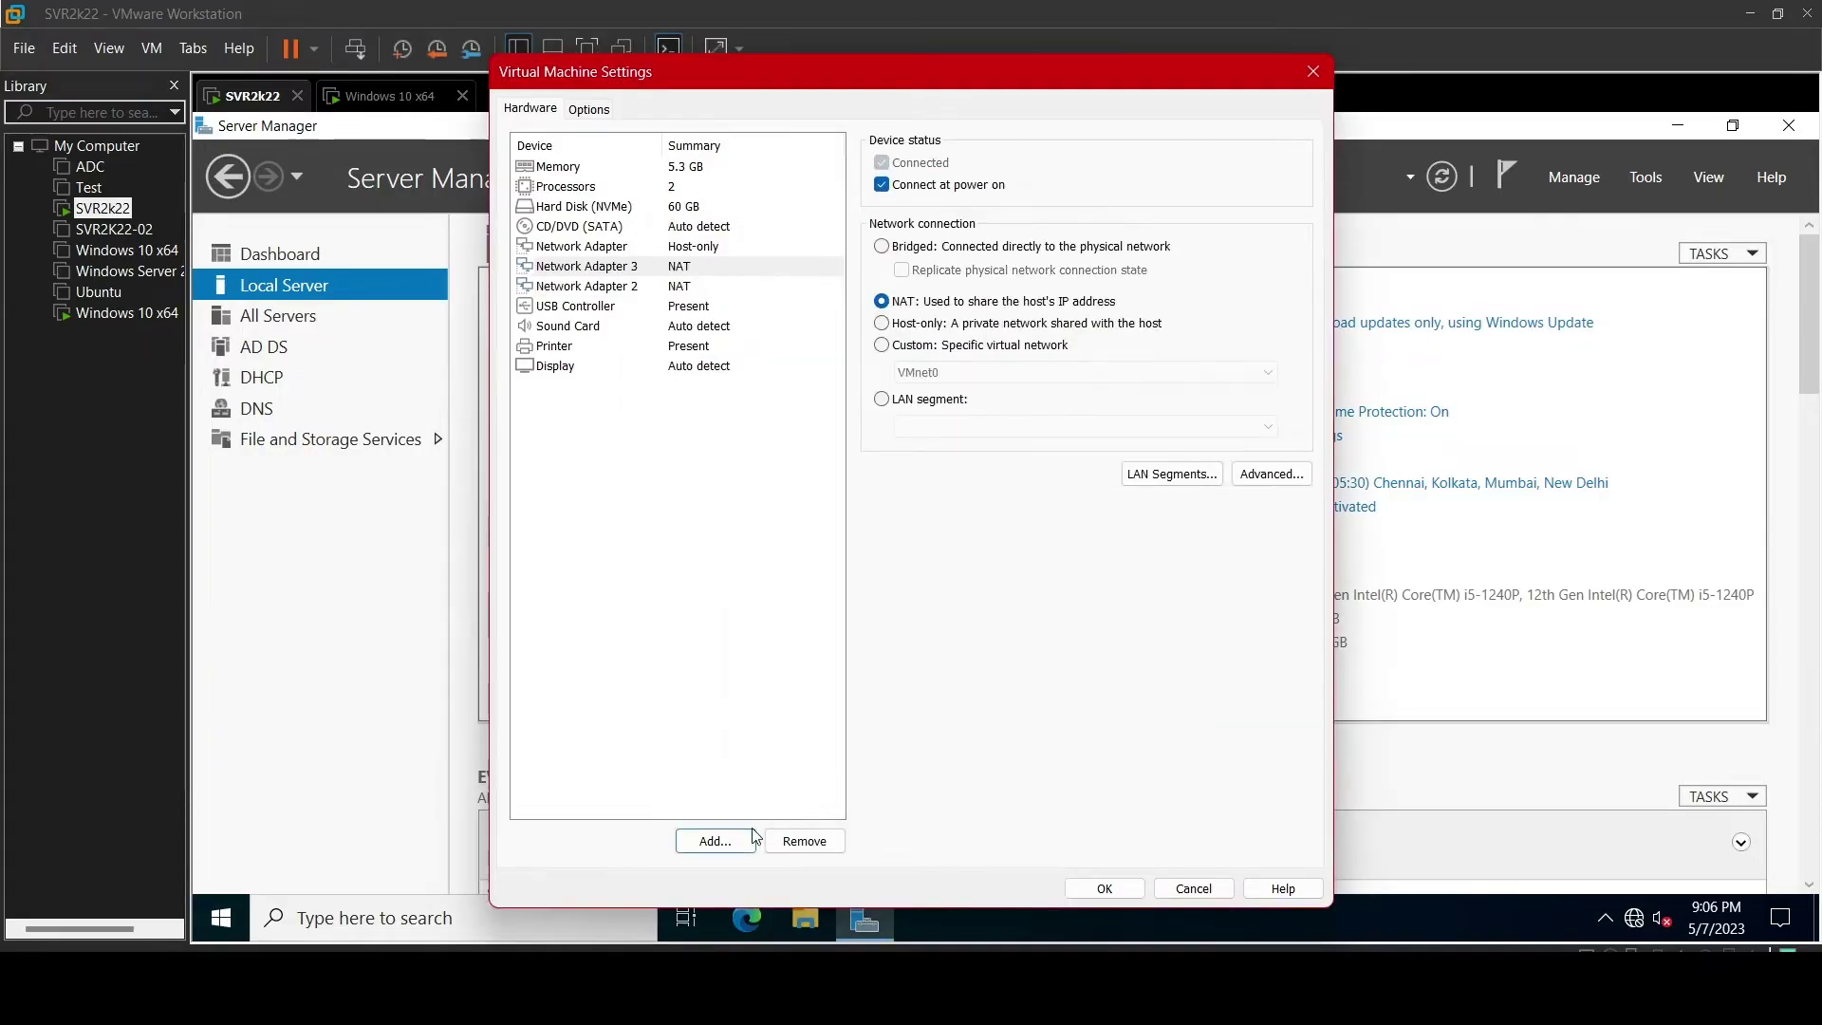
click(715, 841)
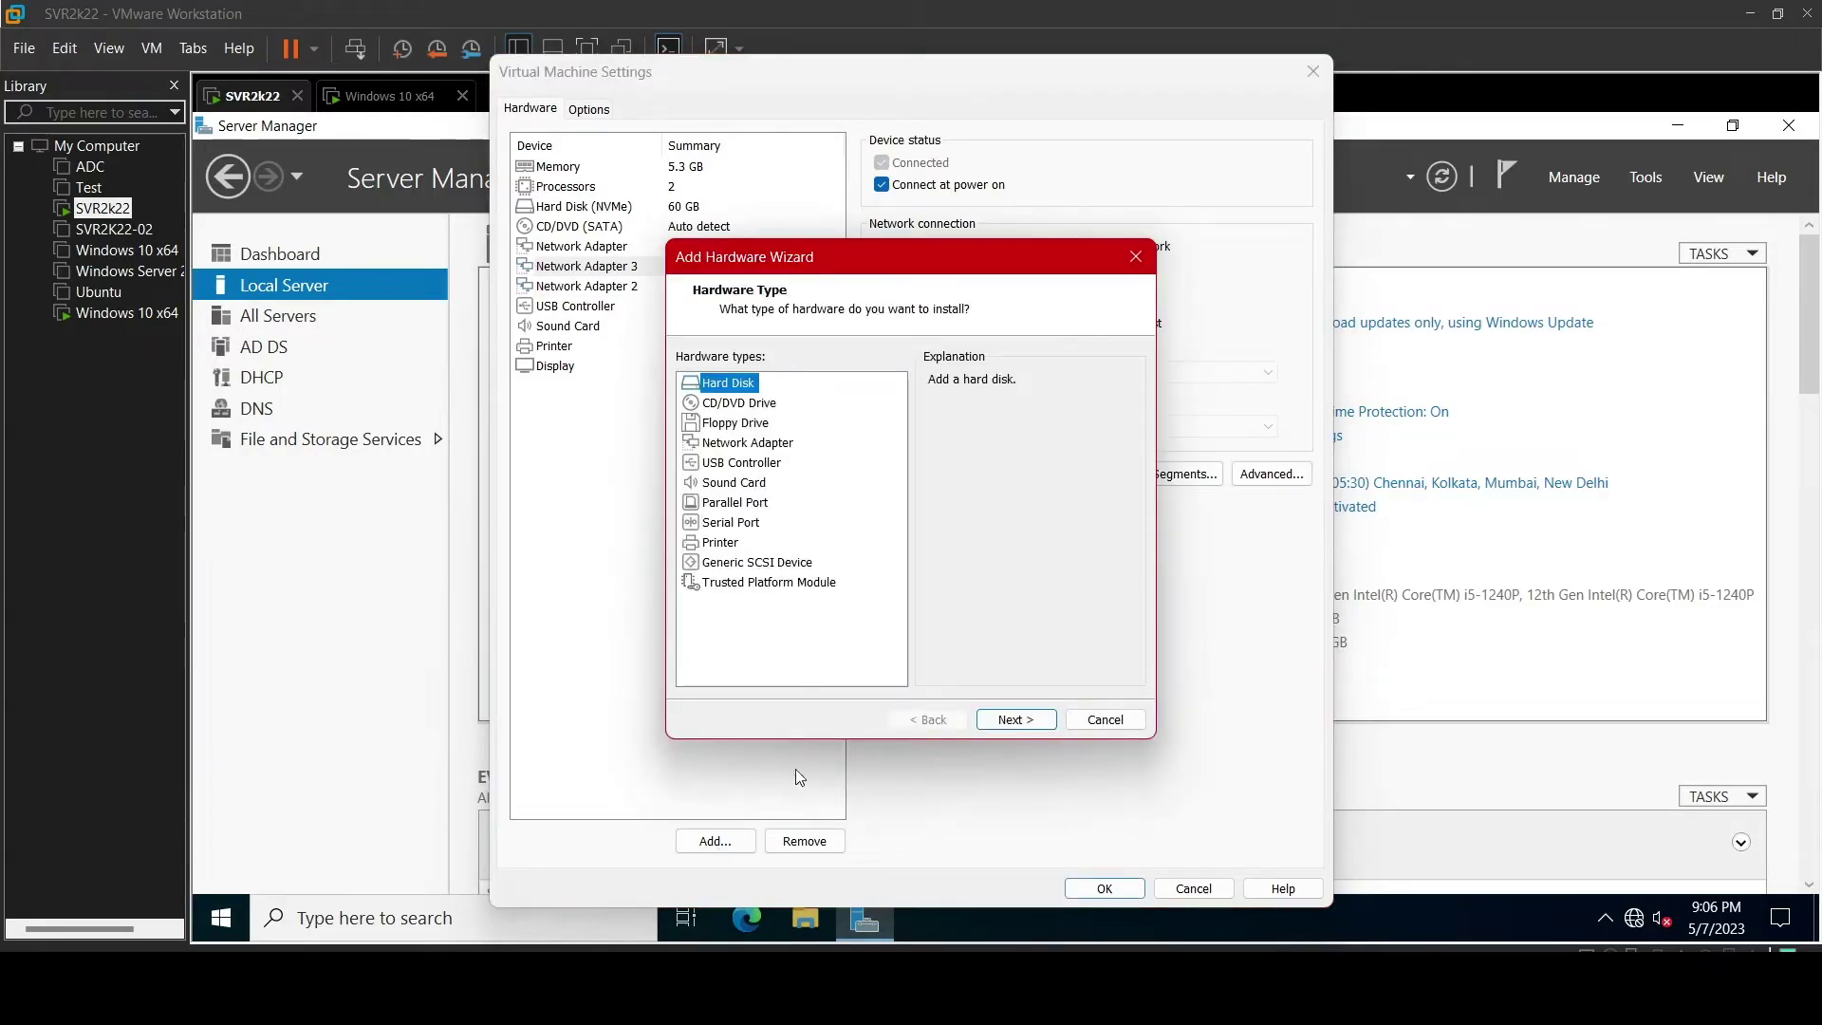
click(776, 448)
click(1031, 724)
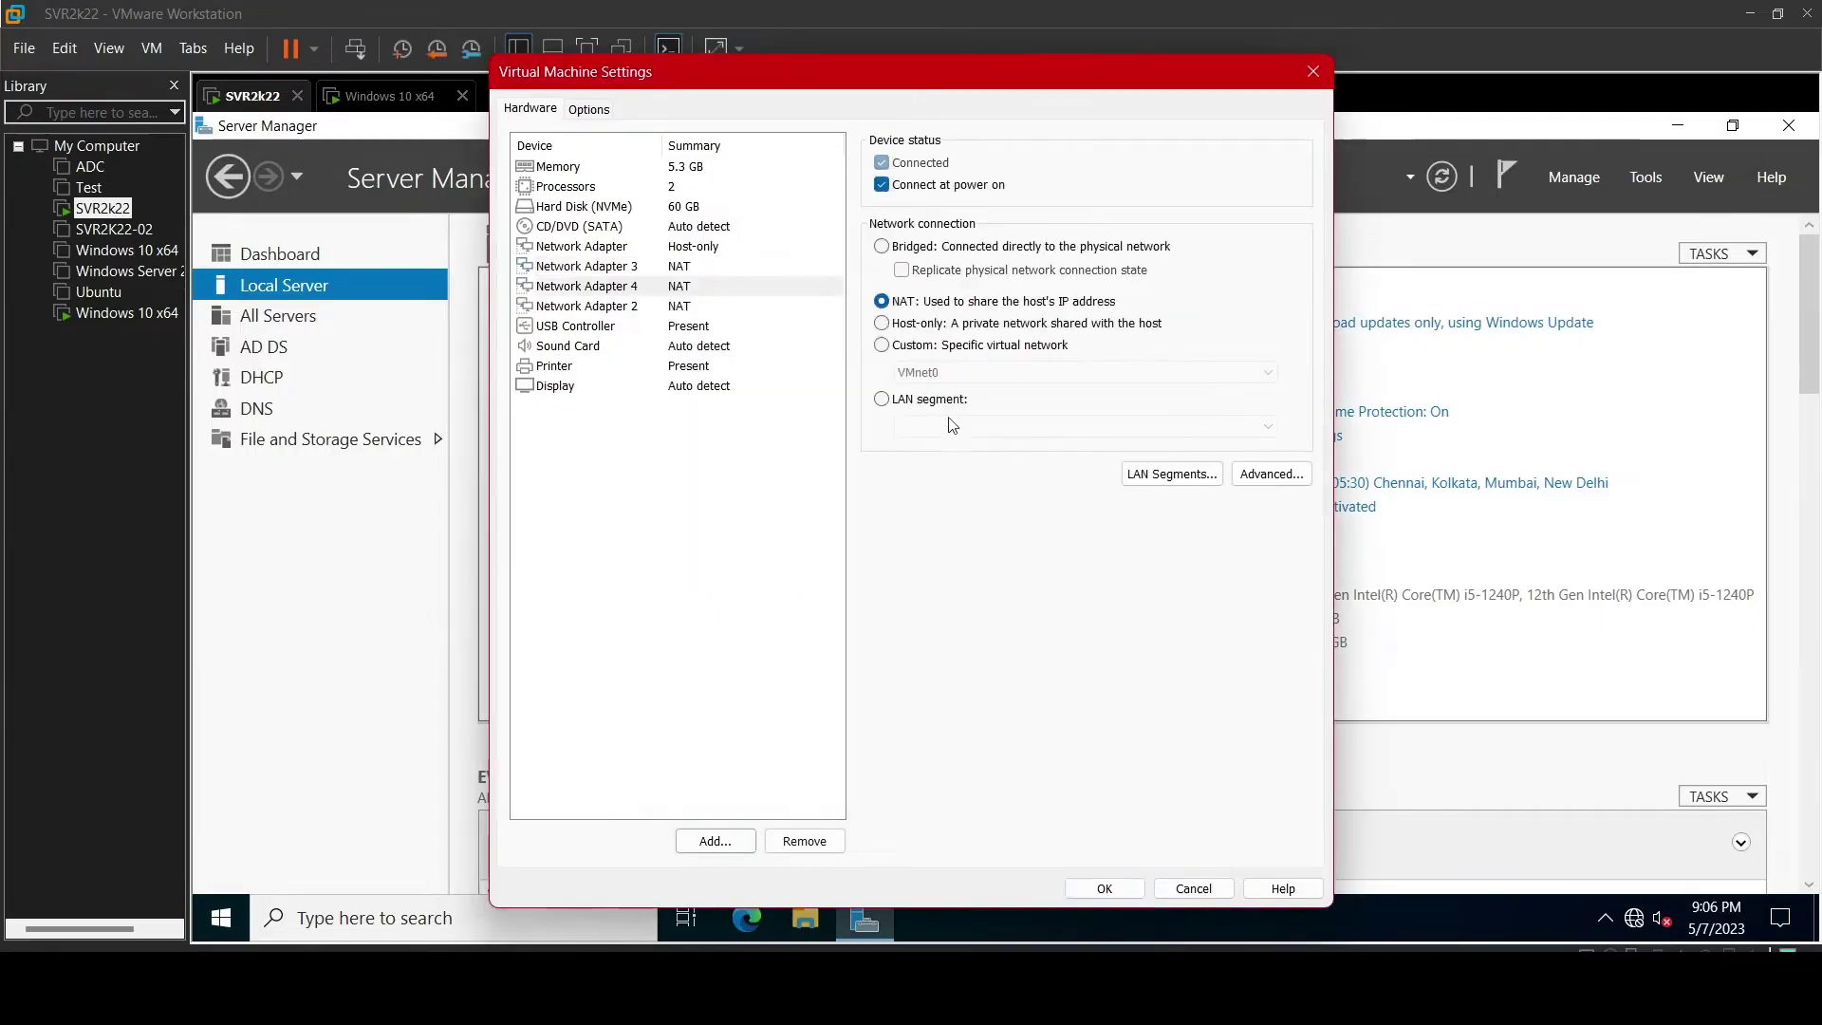
- Set Network Adapters 3, 4 and 2 to the Host-only connection and save the virtual machine's settings
click(745, 269)
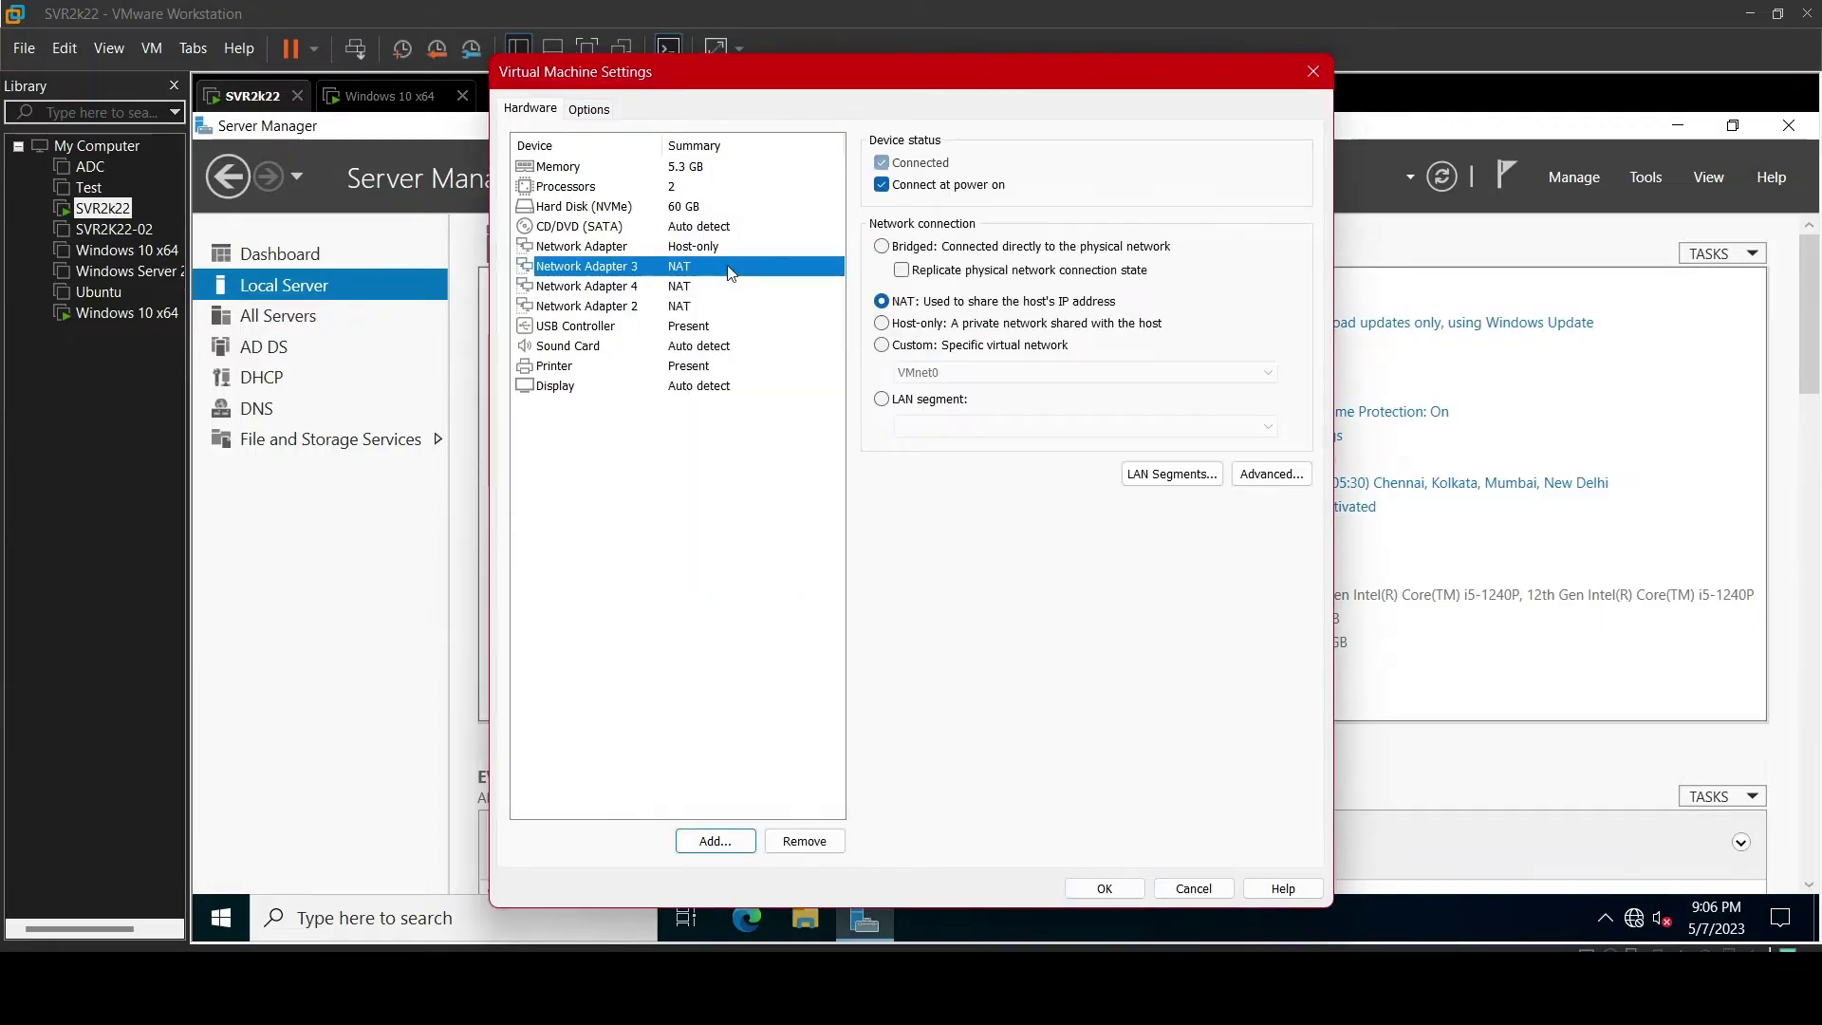
click(892, 323)
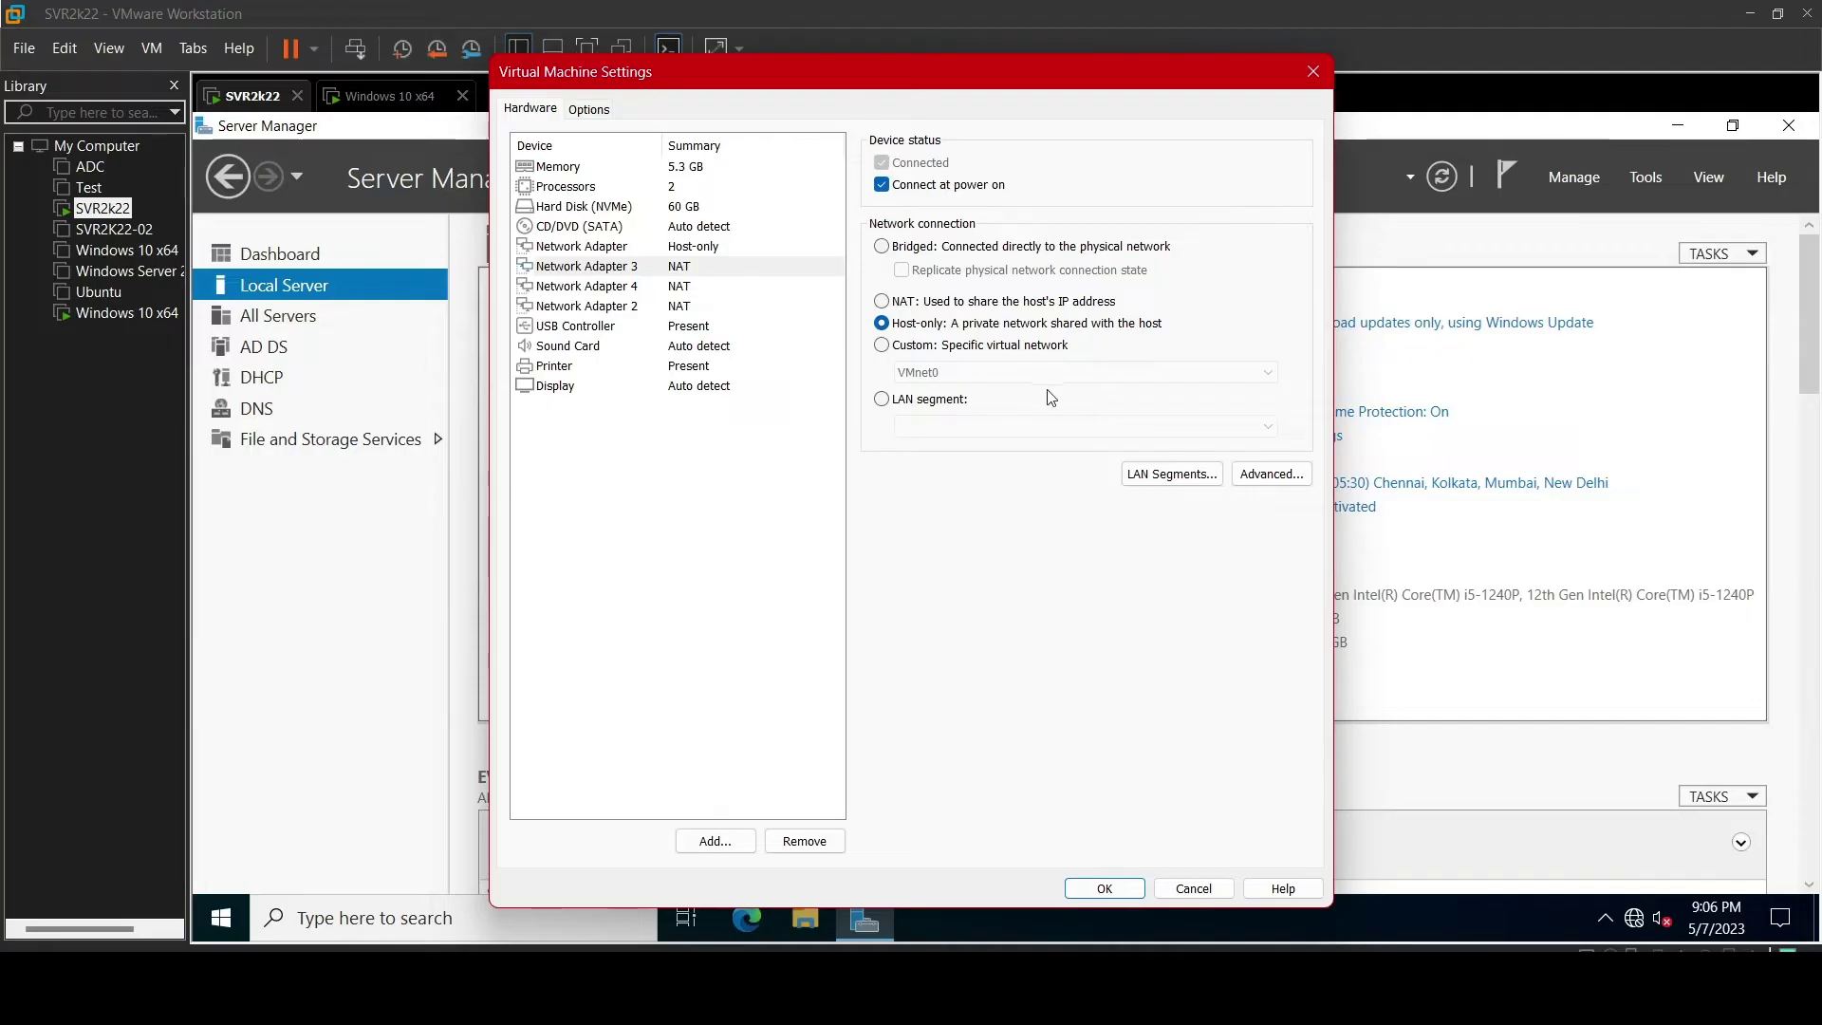
click(723, 287)
click(926, 324)
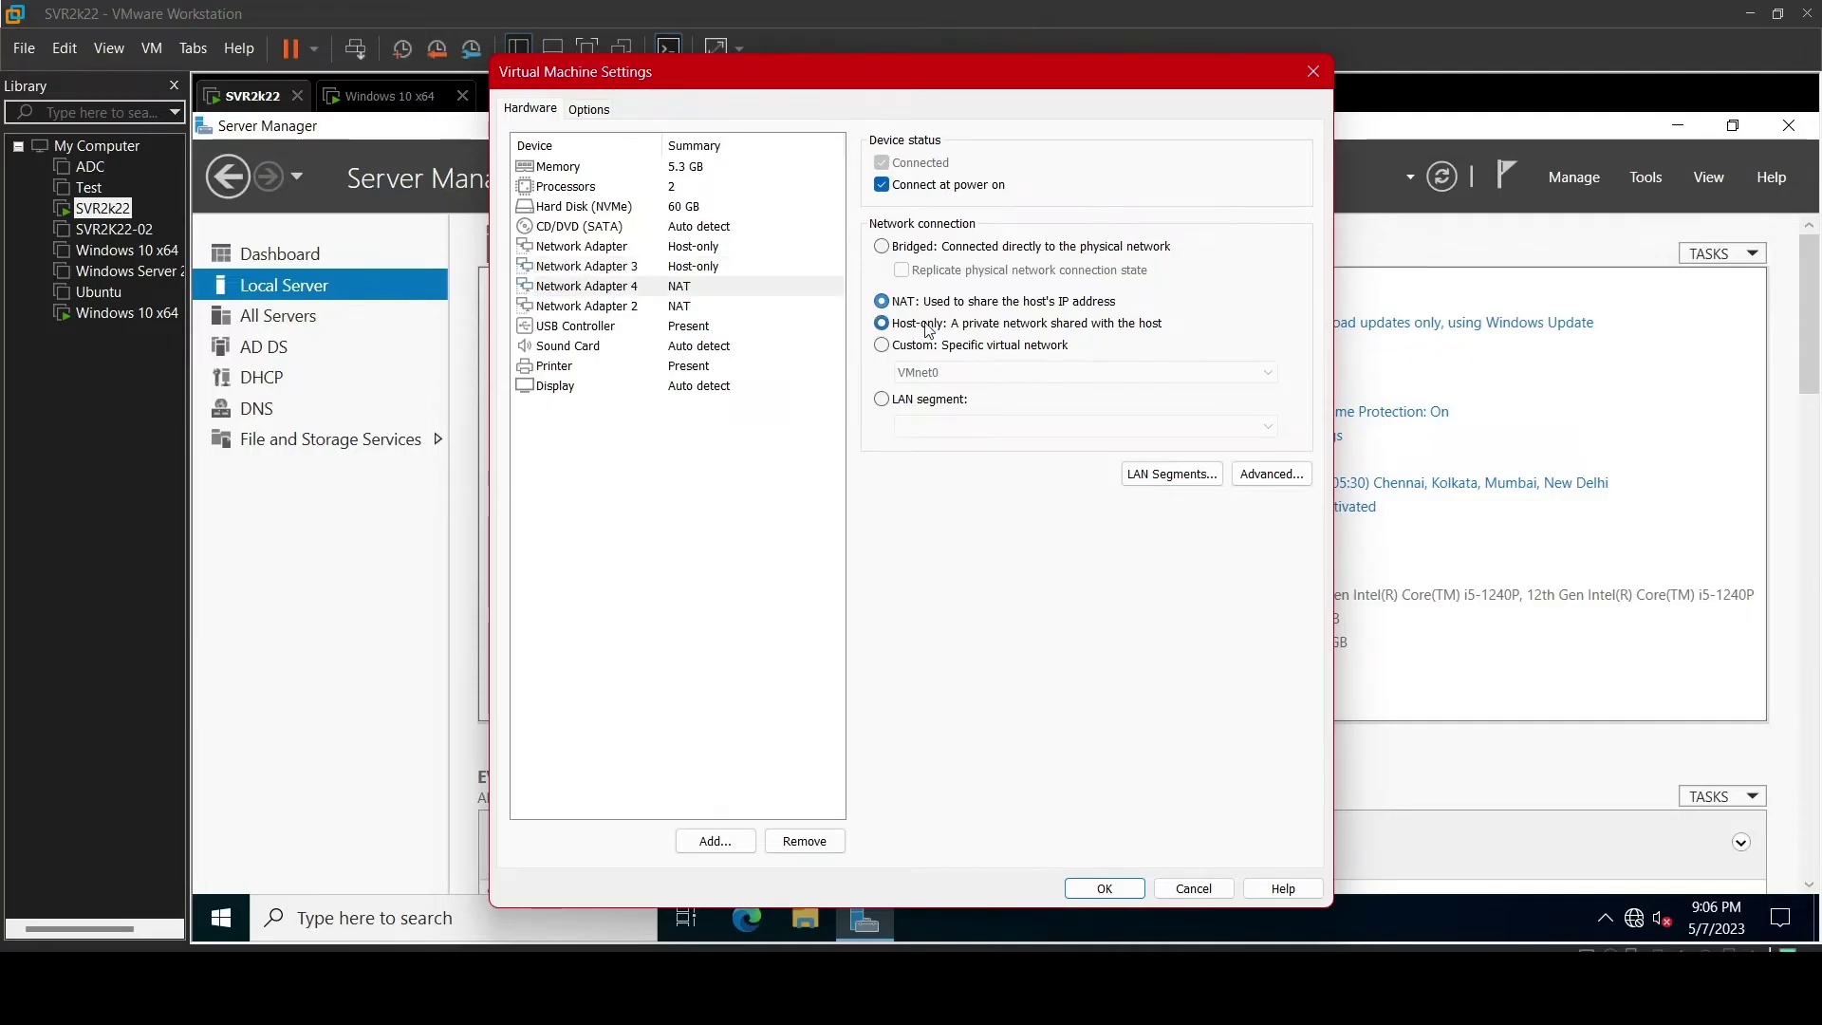
click(704, 308)
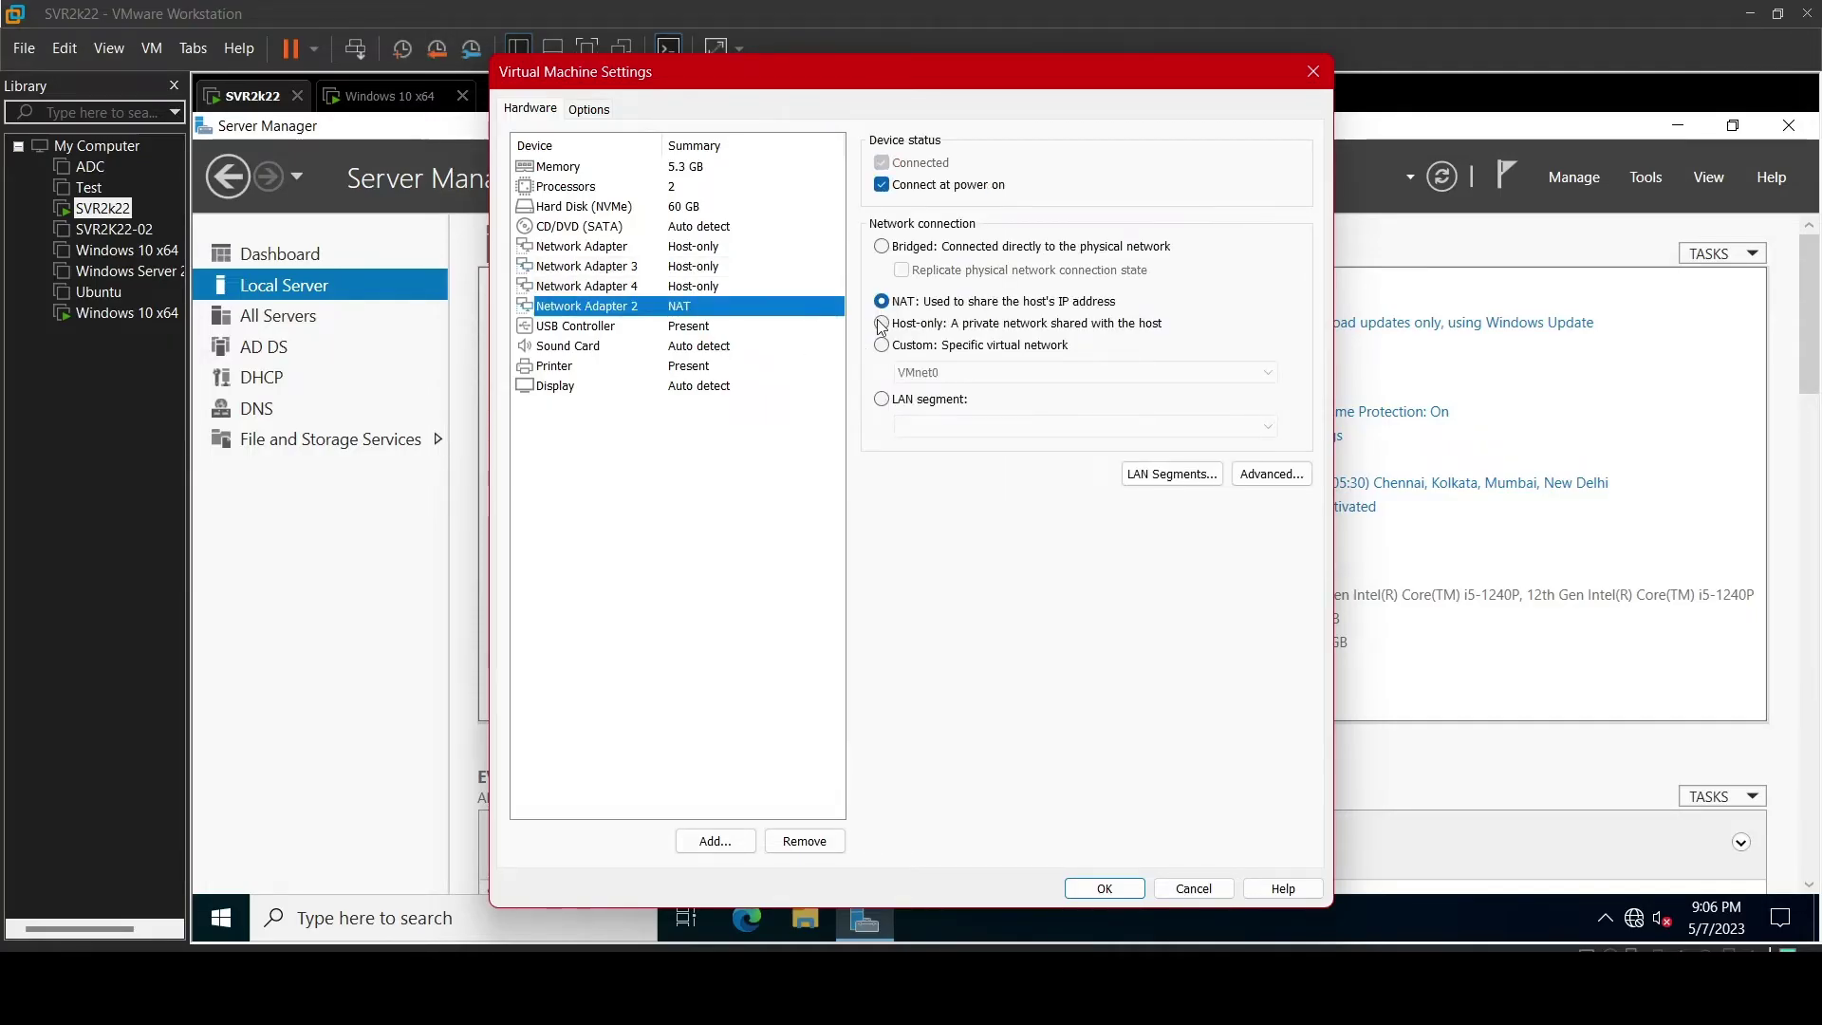
click(881, 324)
click(1104, 887)
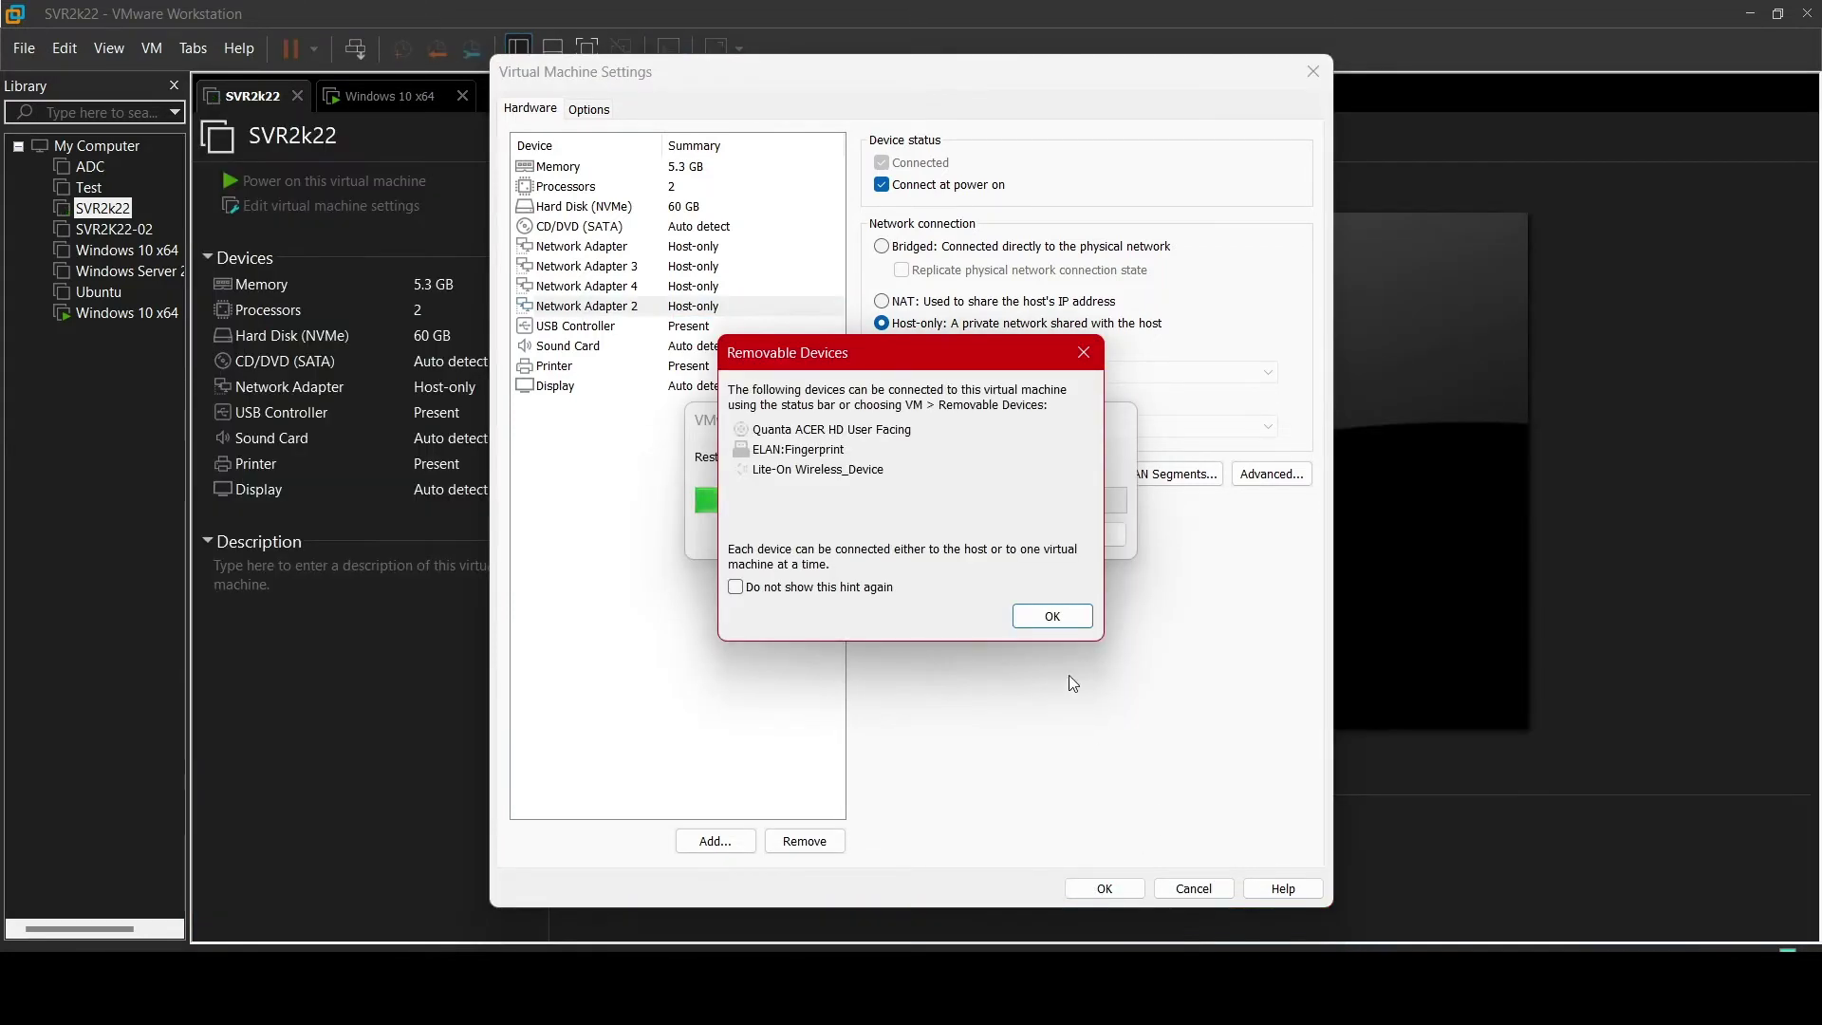
click(1047, 614)
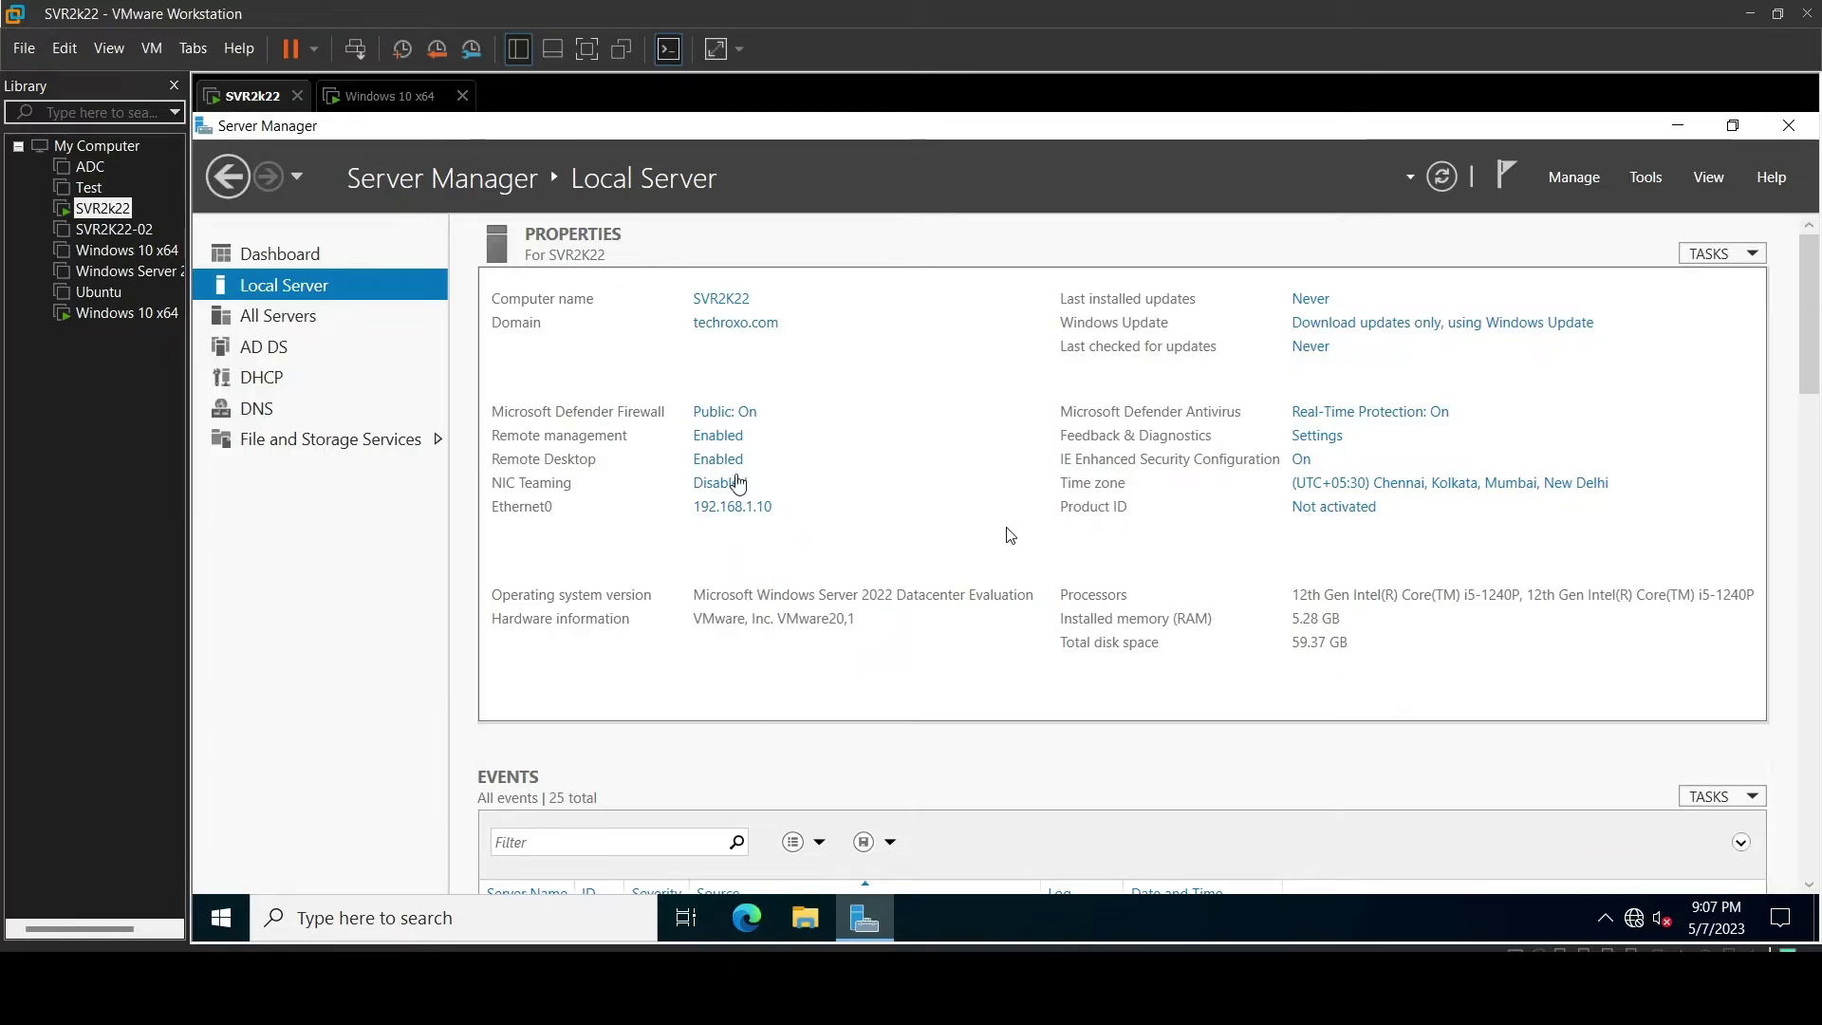
- Return the virtual machine to full screen and start a new NIC team named Team-a on the local server
click(587, 49)
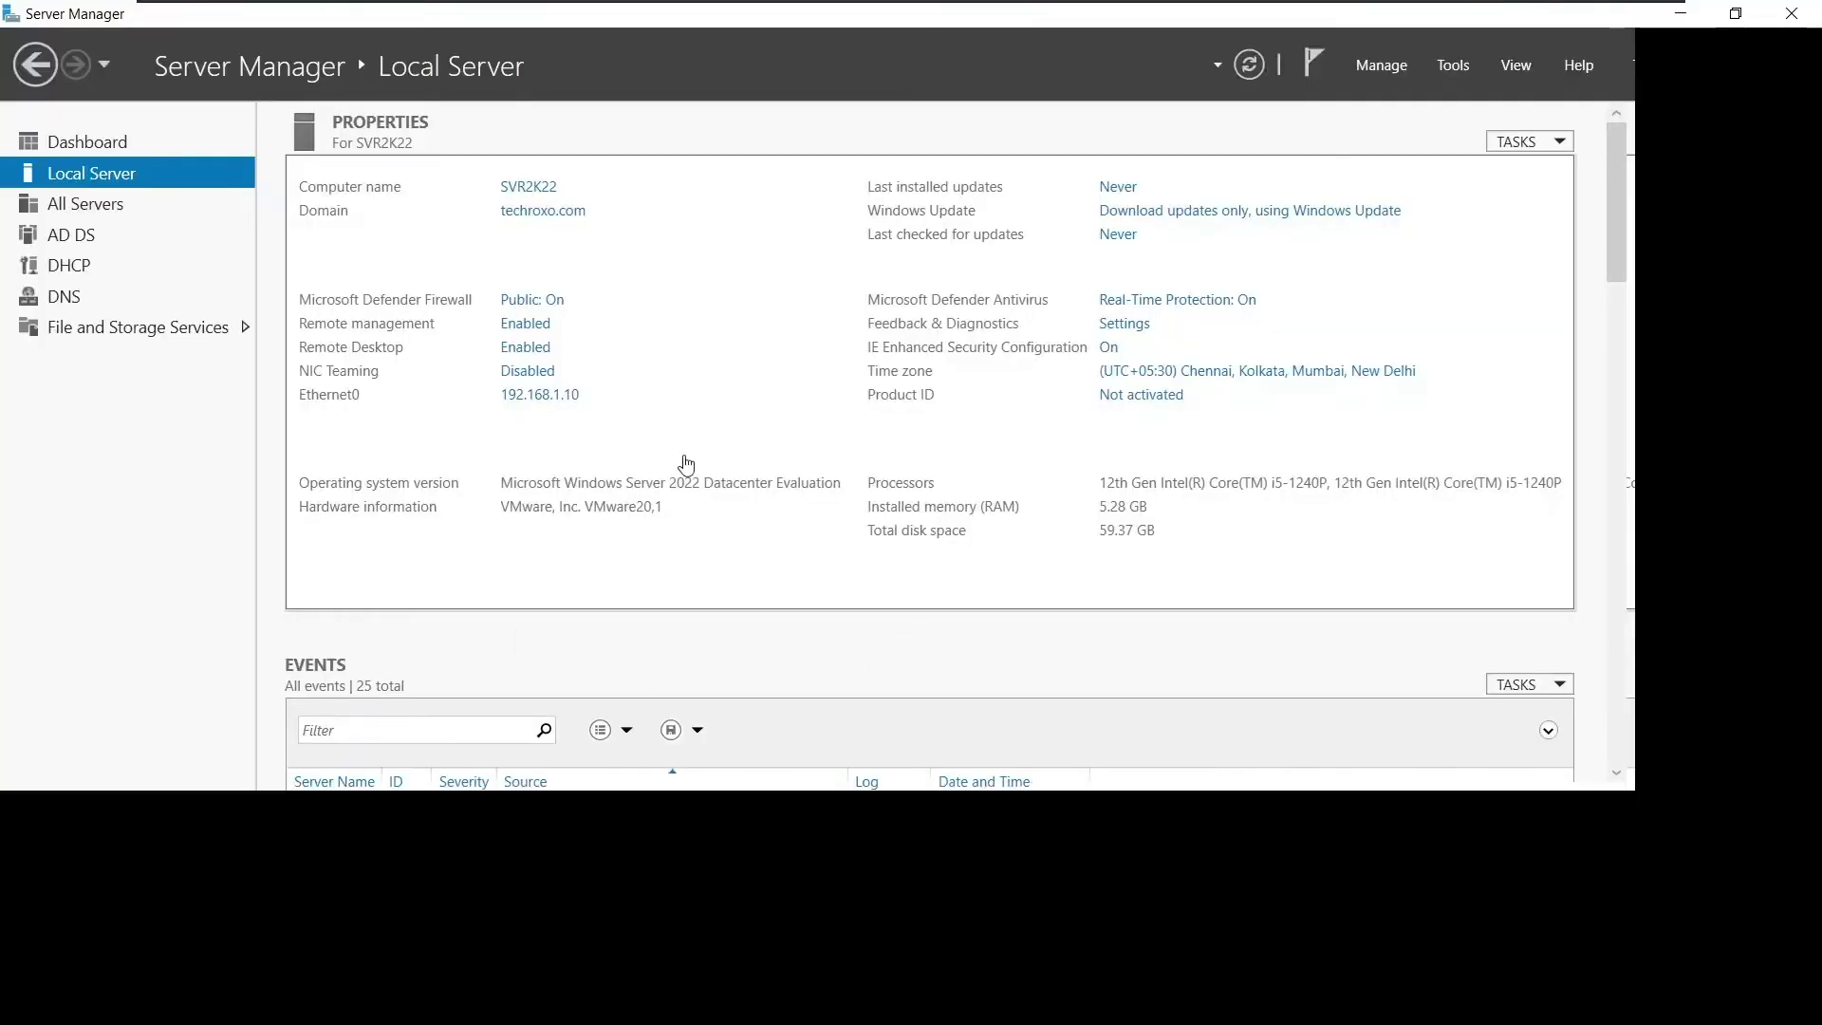
click(534, 379)
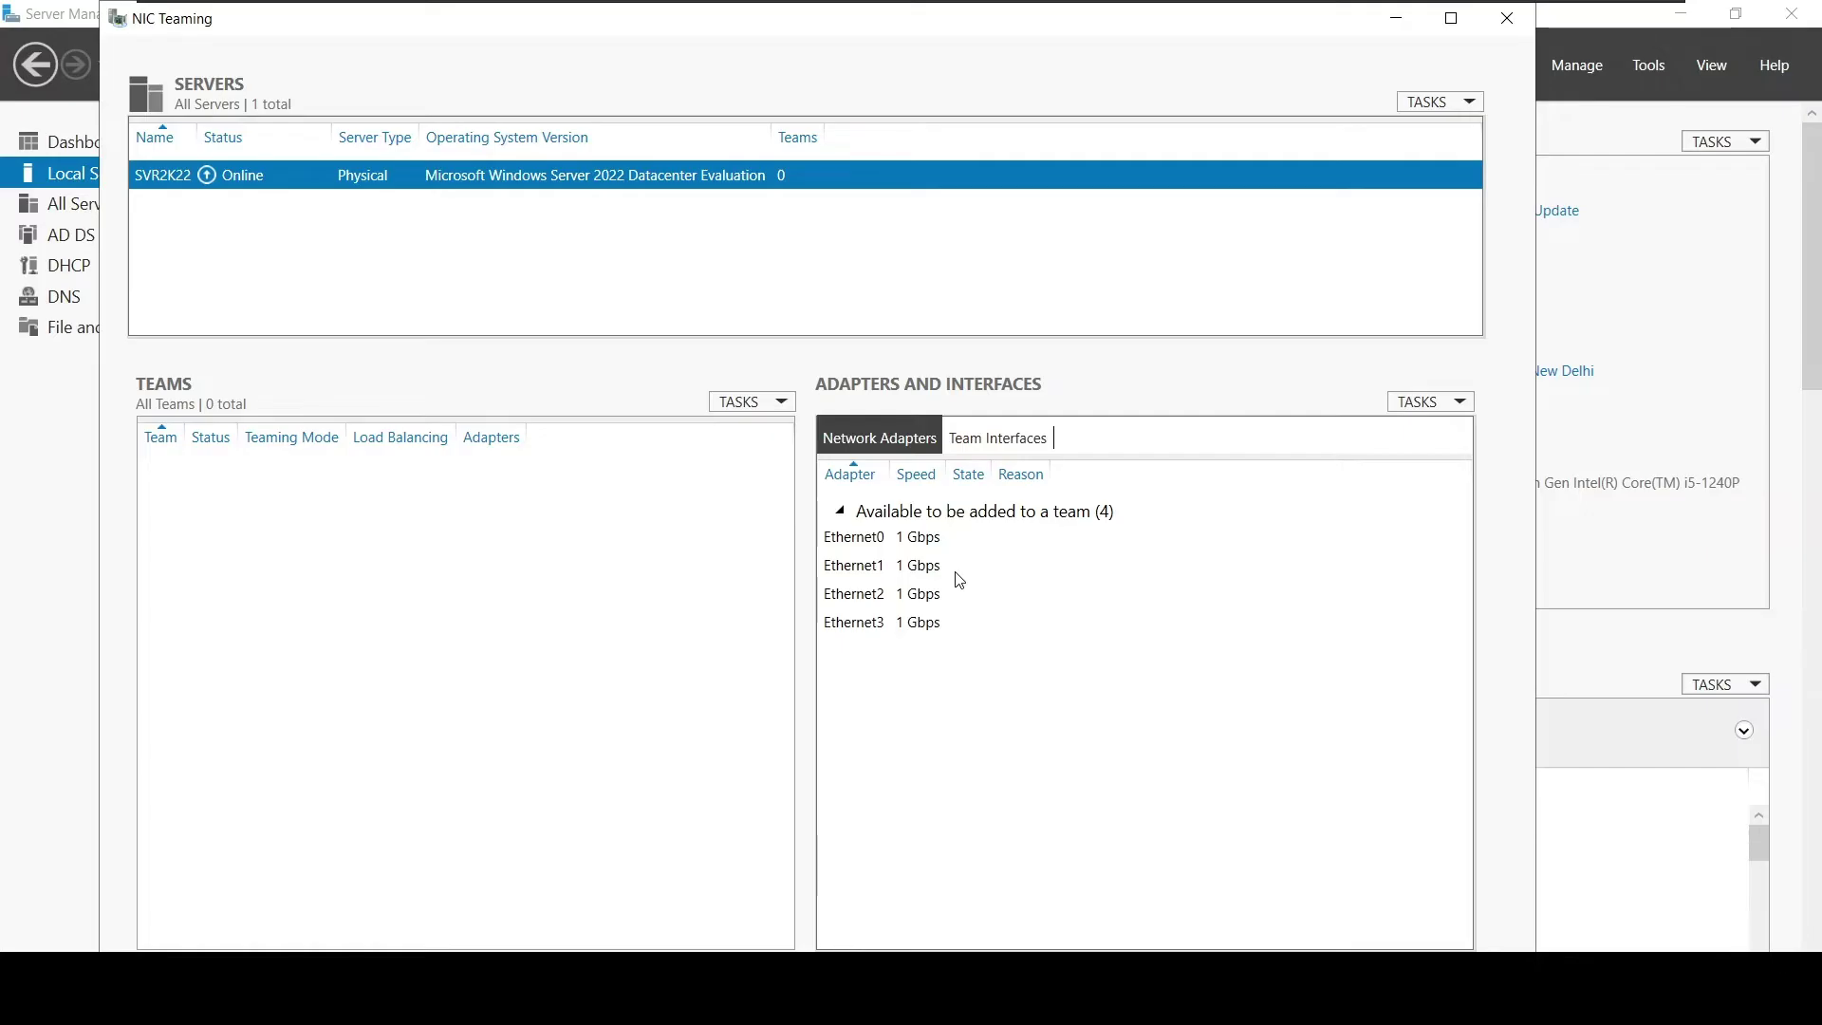
click(738, 403)
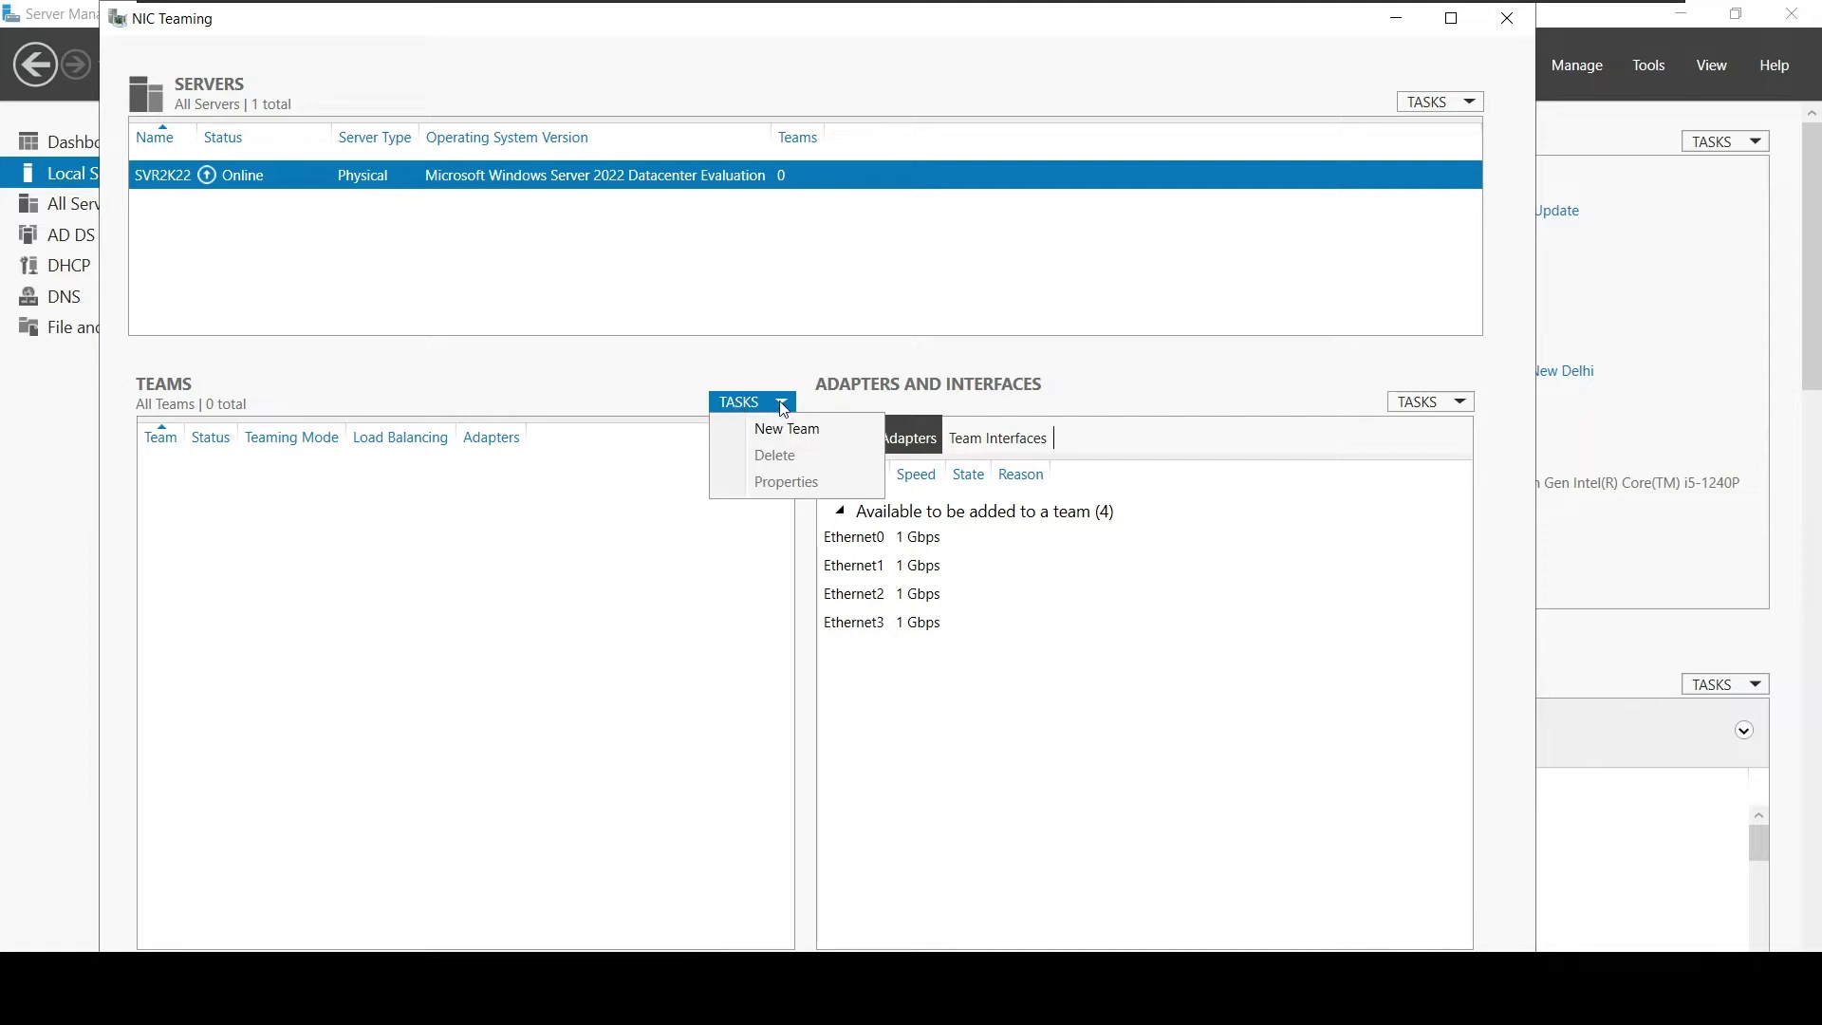
click(772, 432)
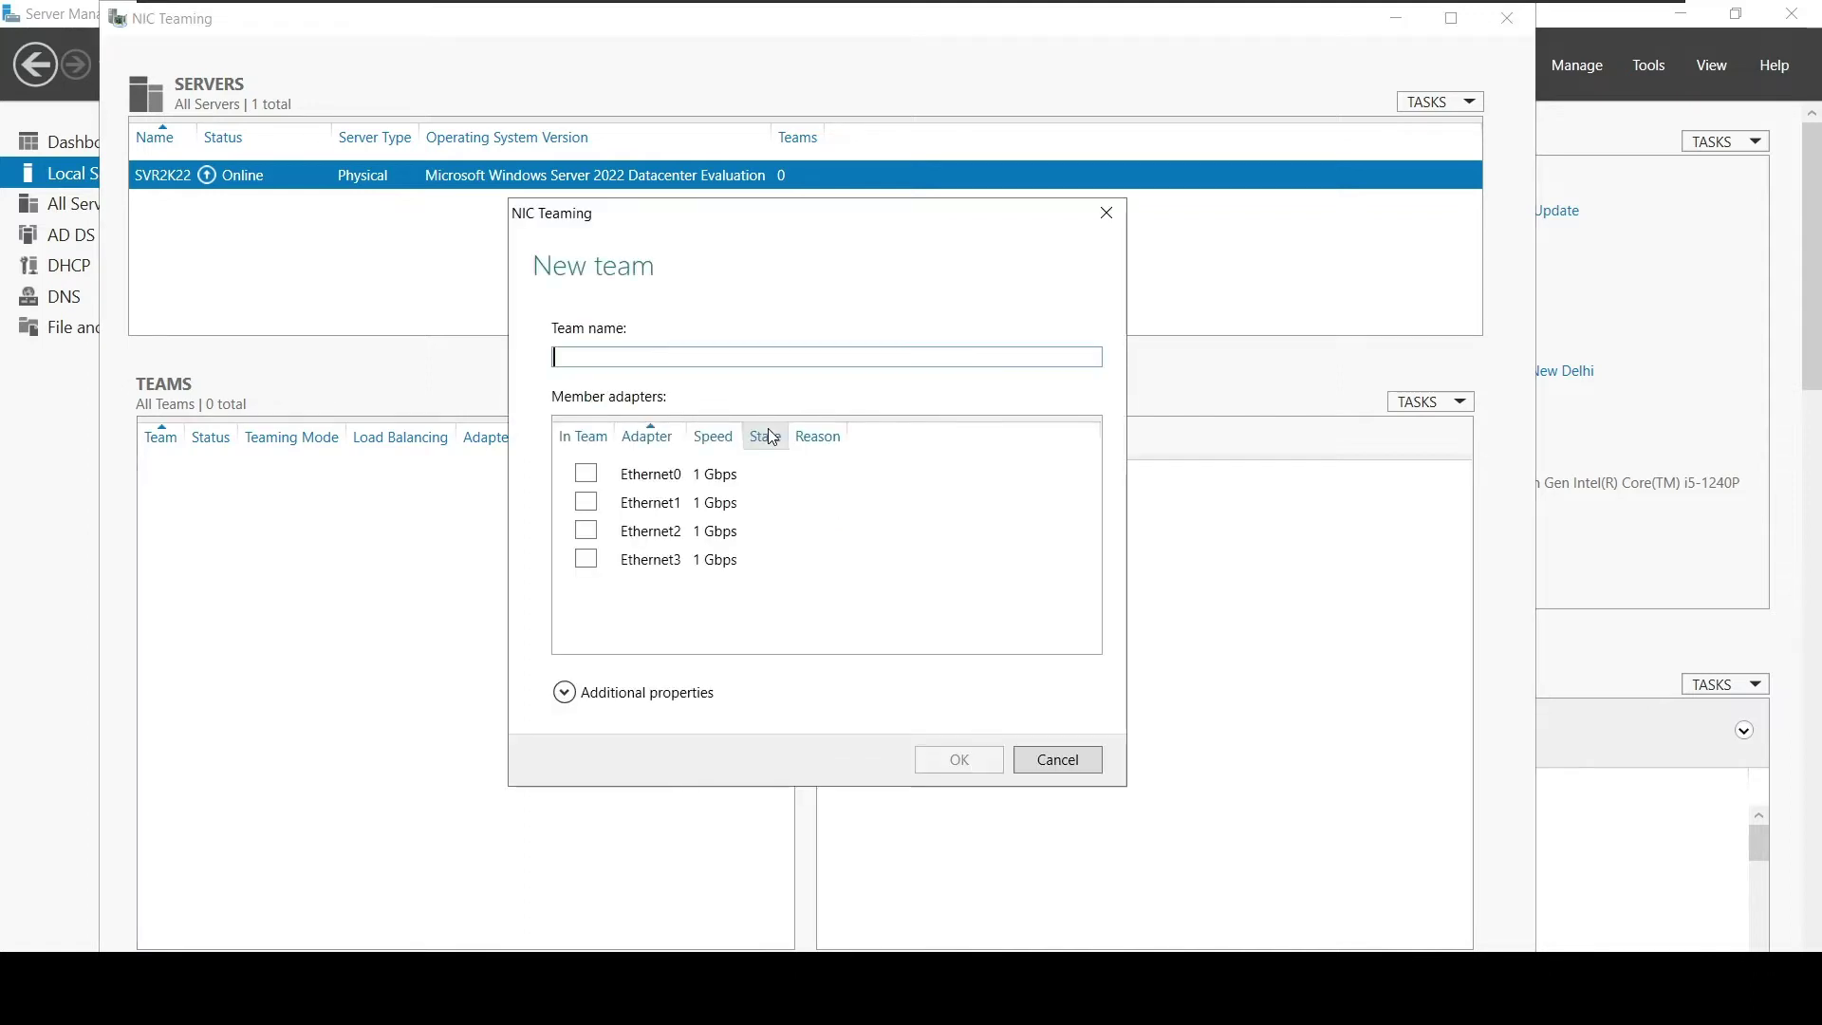
click(612, 356)
text(Team)
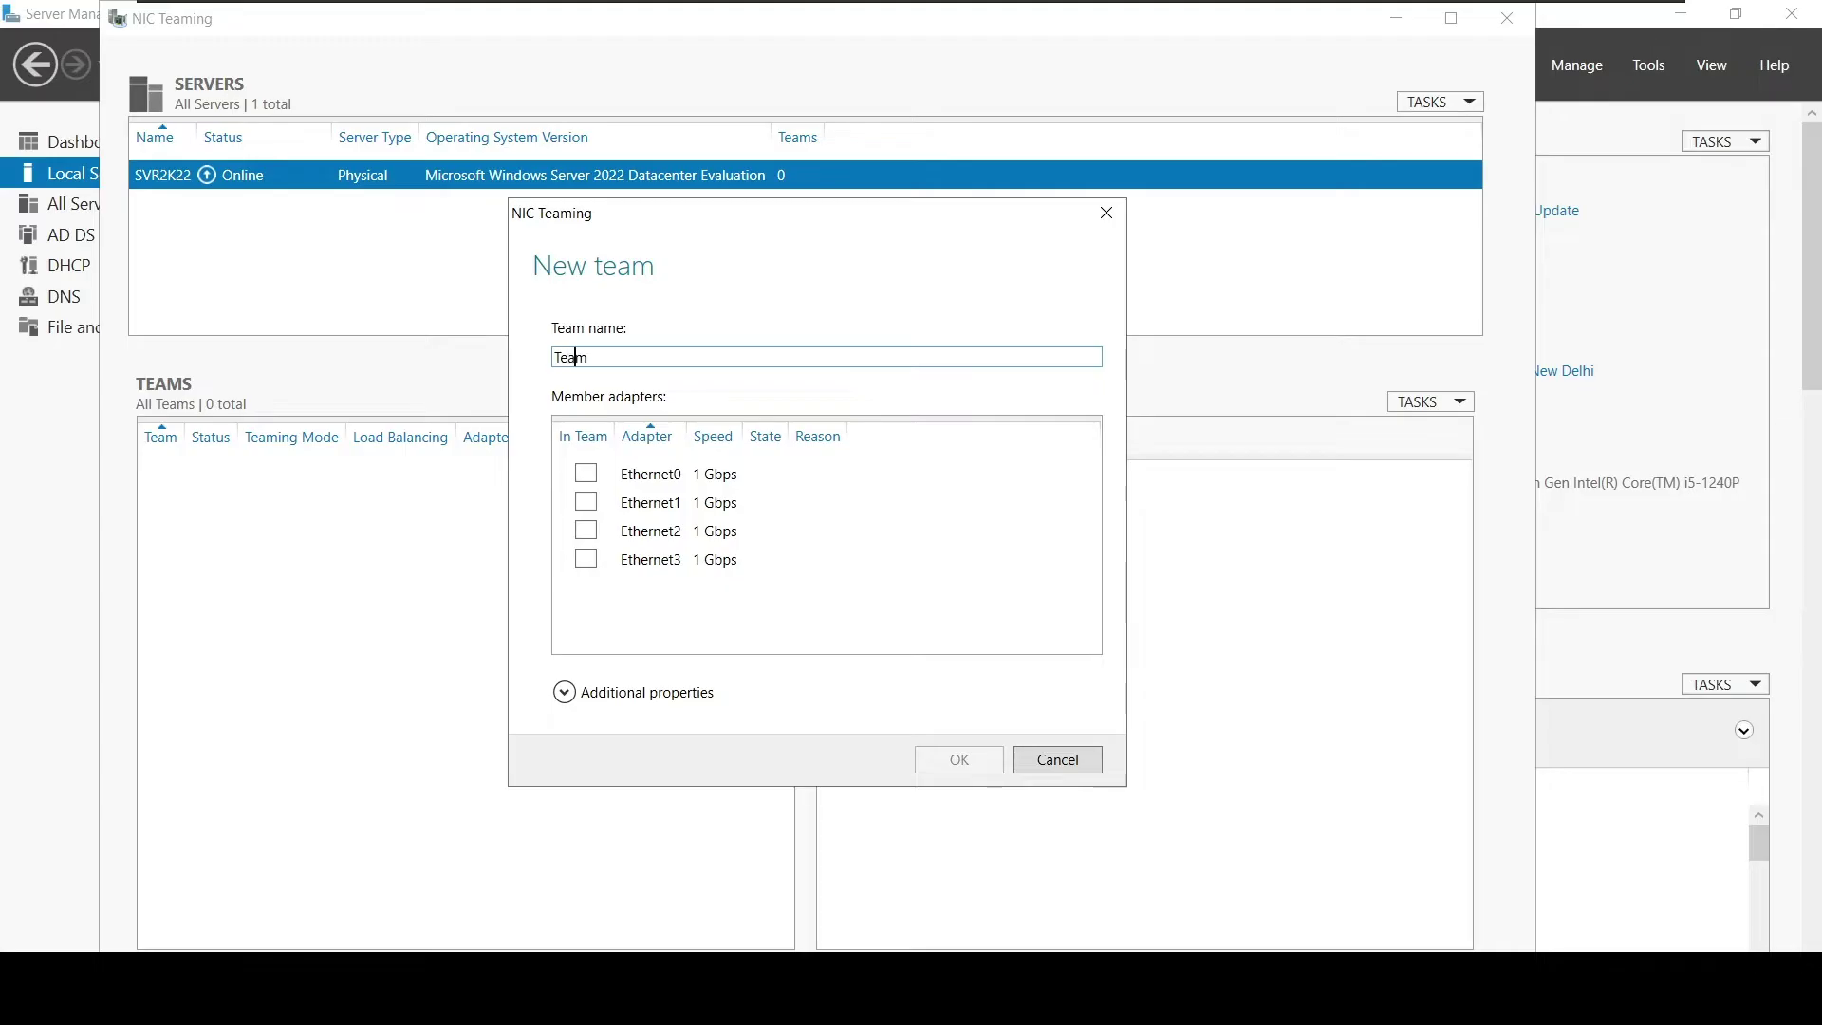
text(-)
key(ctrl+a)
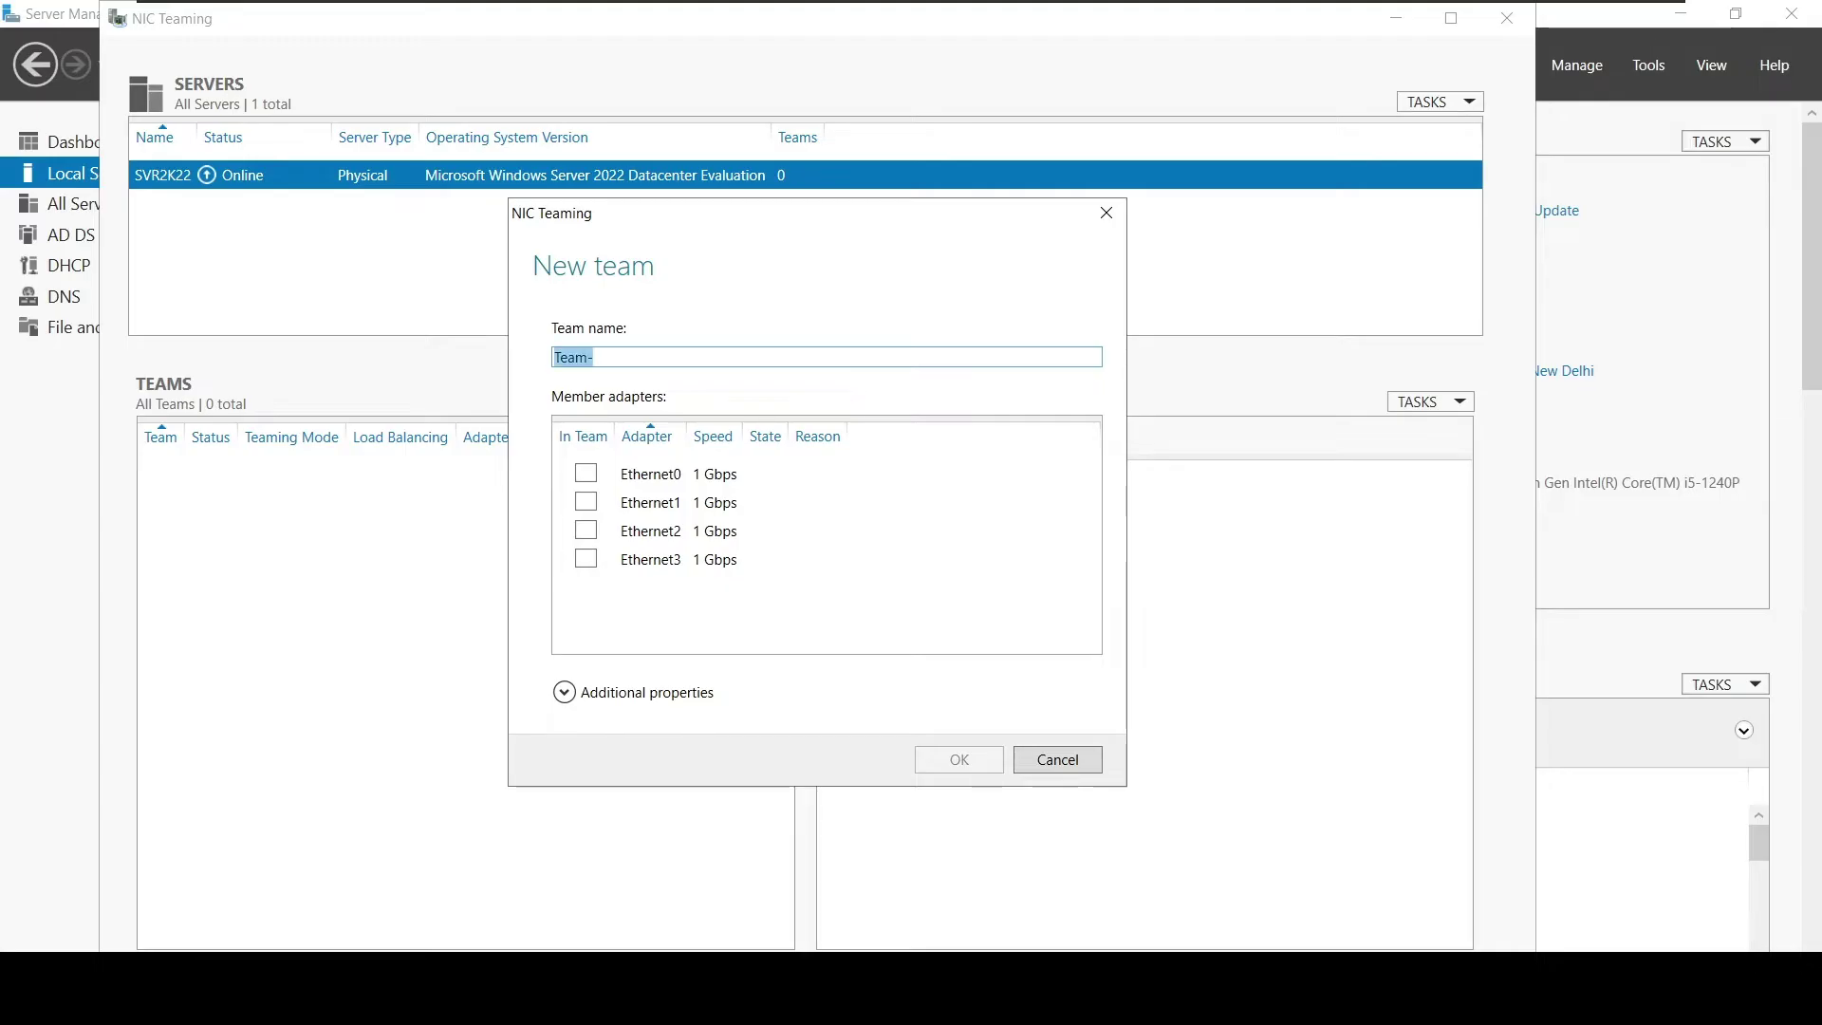
key(End)
text(a)
- Include Ethernet0, Ethernet1, Ethernet2 and Ethernet3 as member adapters of Team-a
click(593, 477)
click(586, 473)
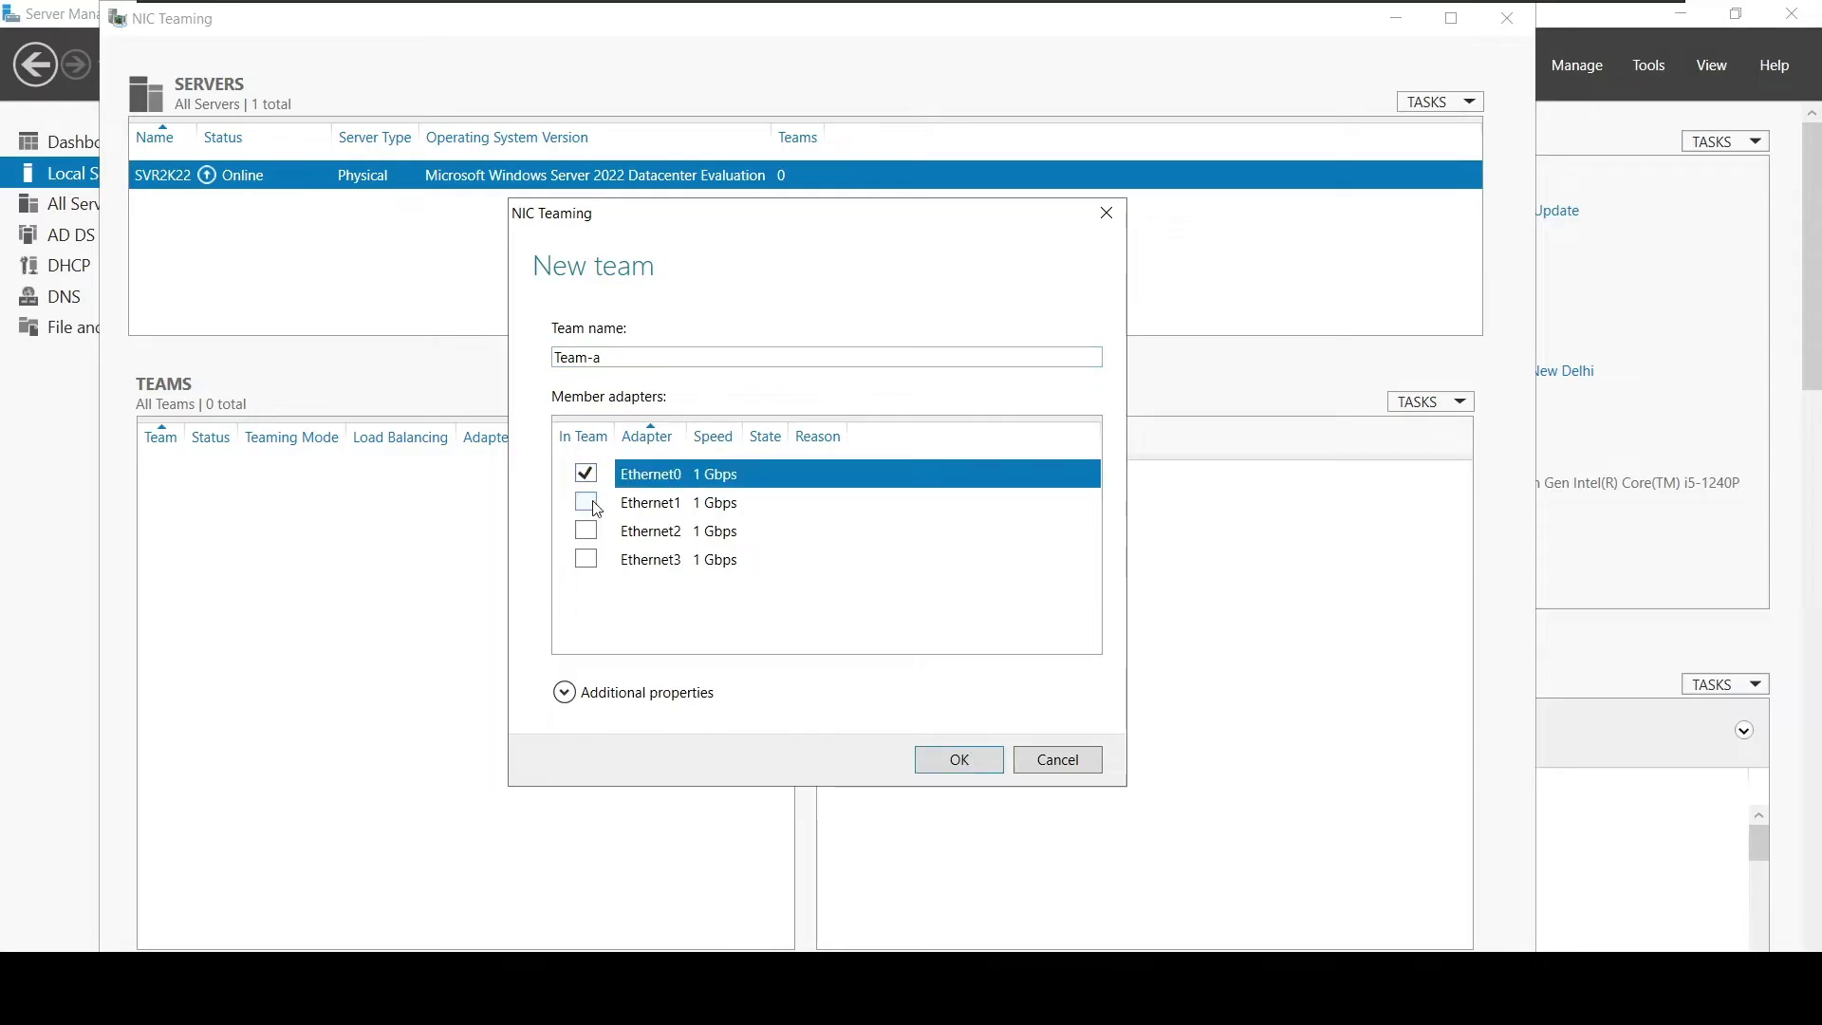
click(589, 504)
click(586, 532)
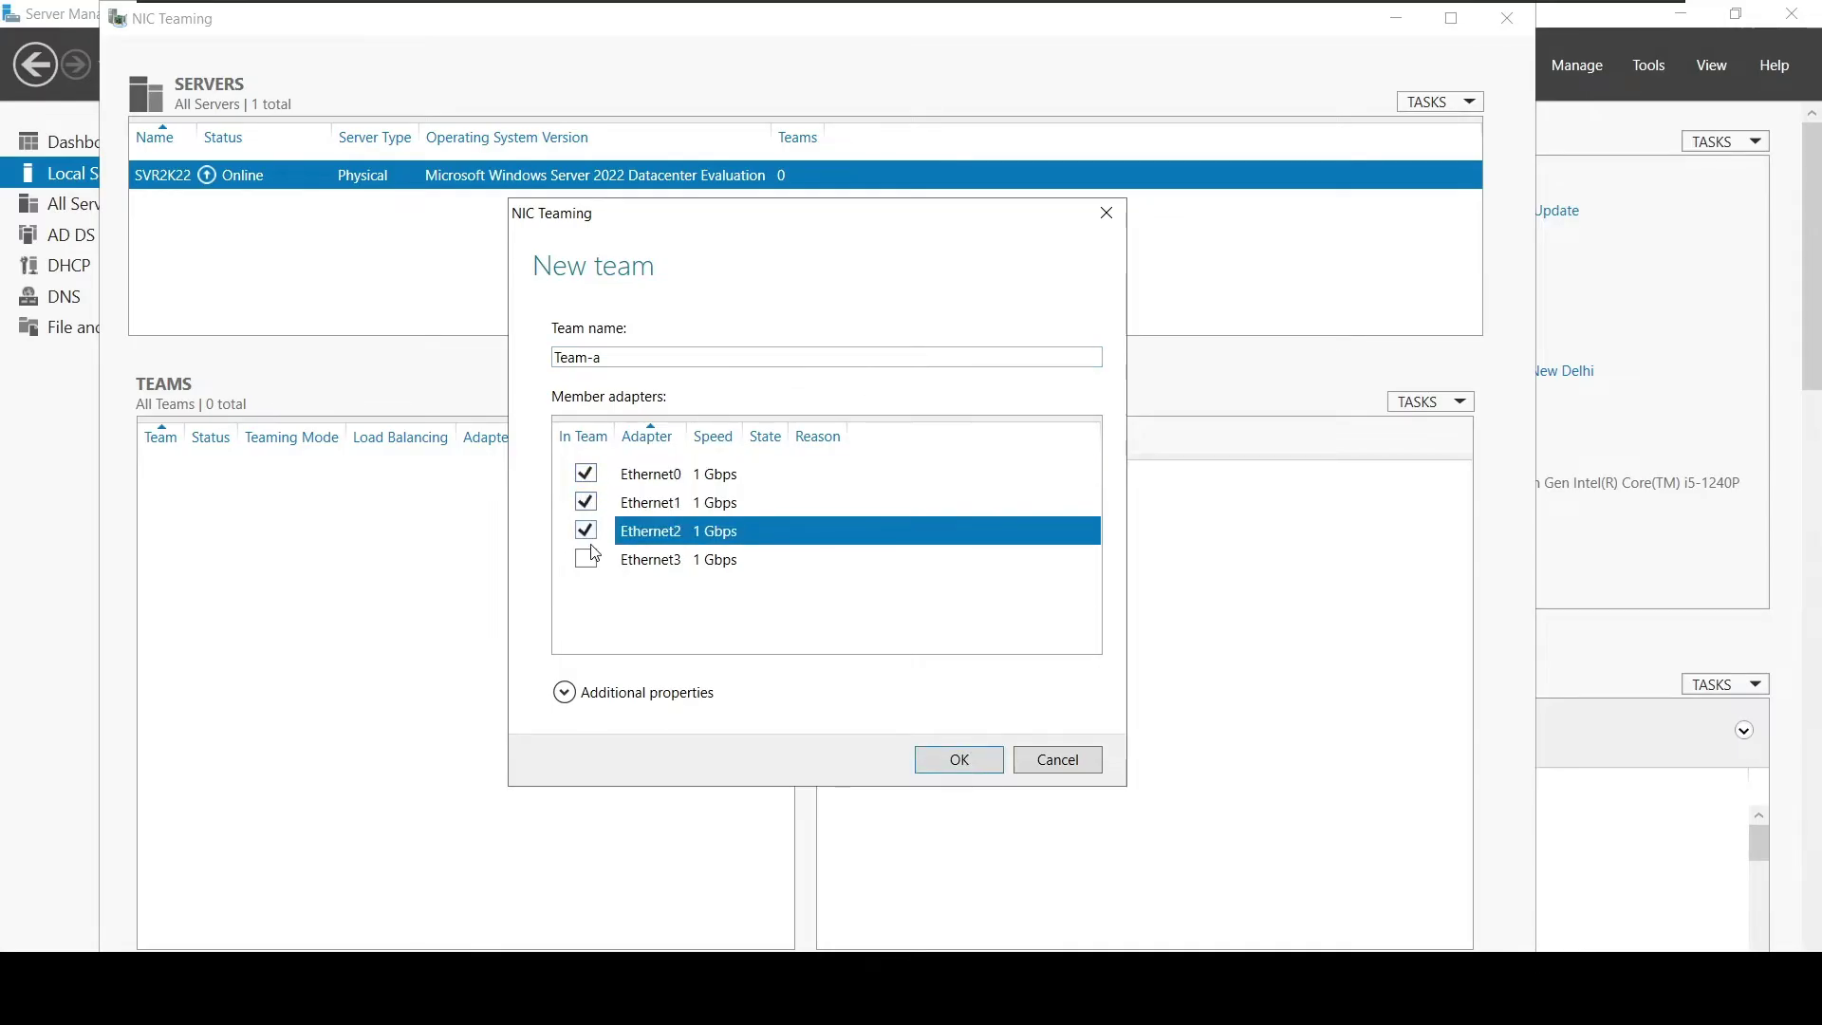
click(586, 559)
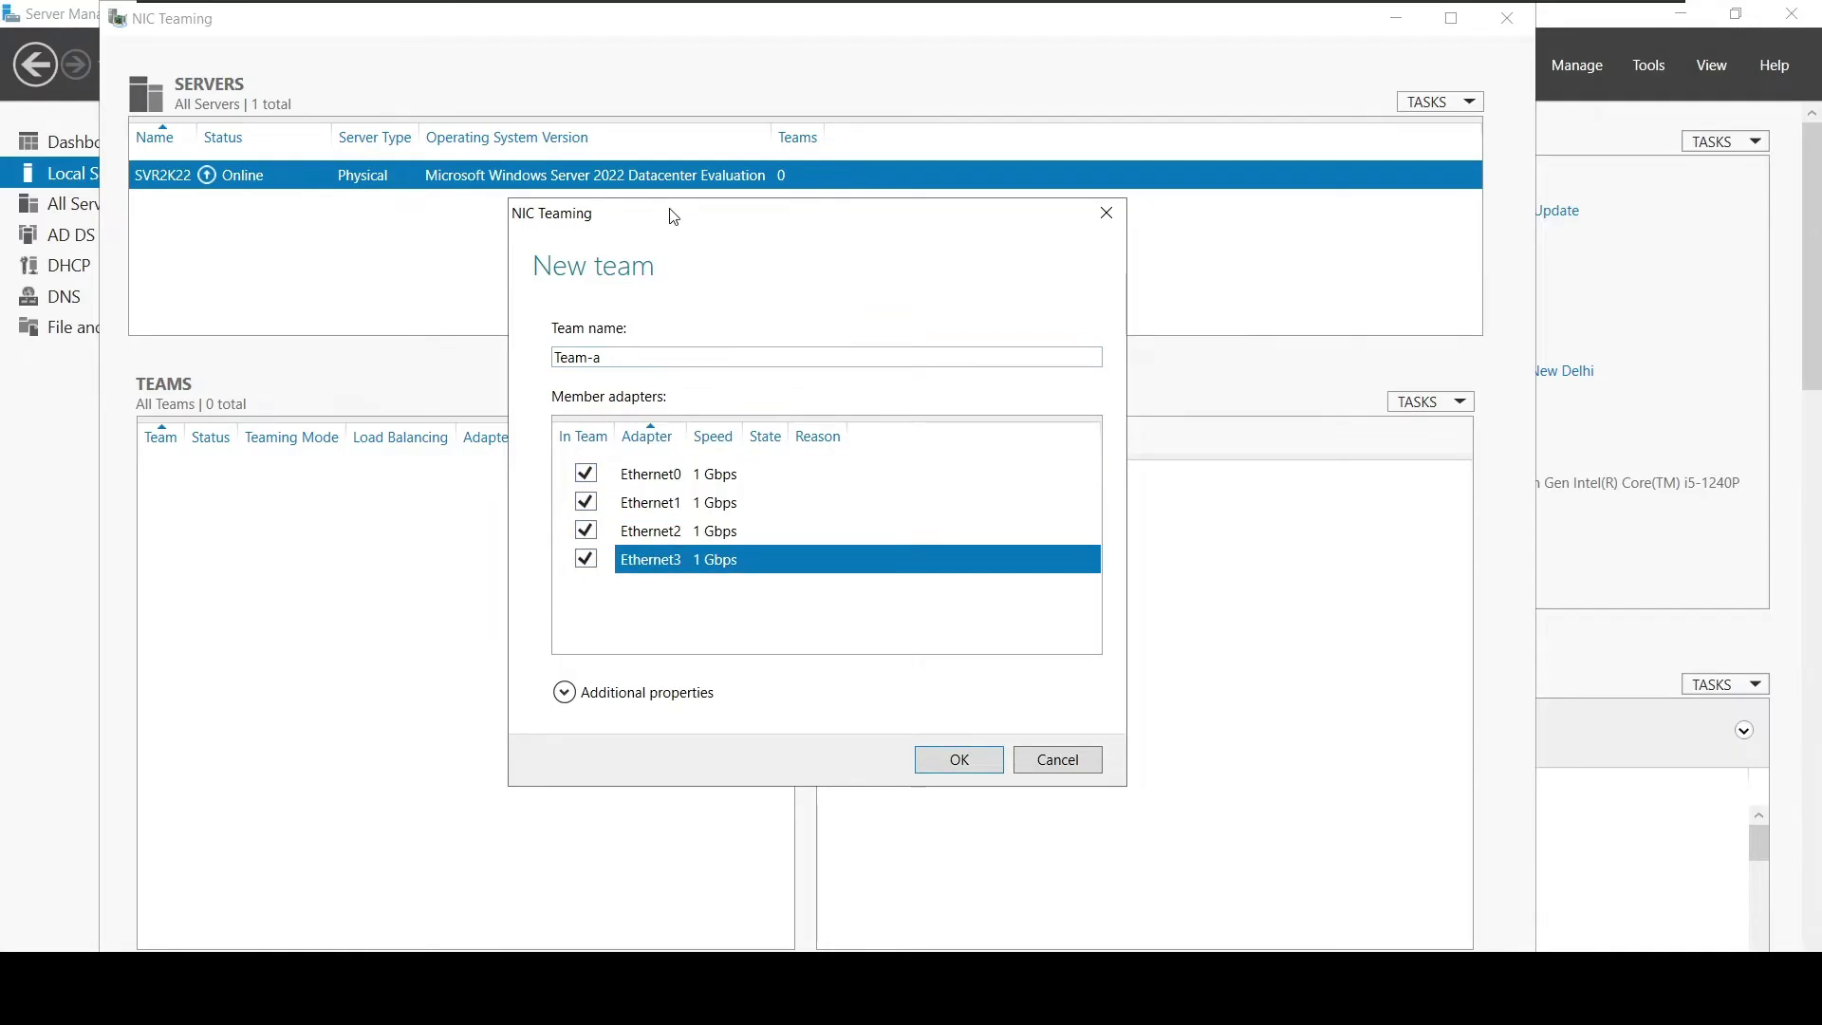
- Expand Team-a's additional properties, review the teaming mode choices and select Switch Independent
drag(680, 203, 677, 74)
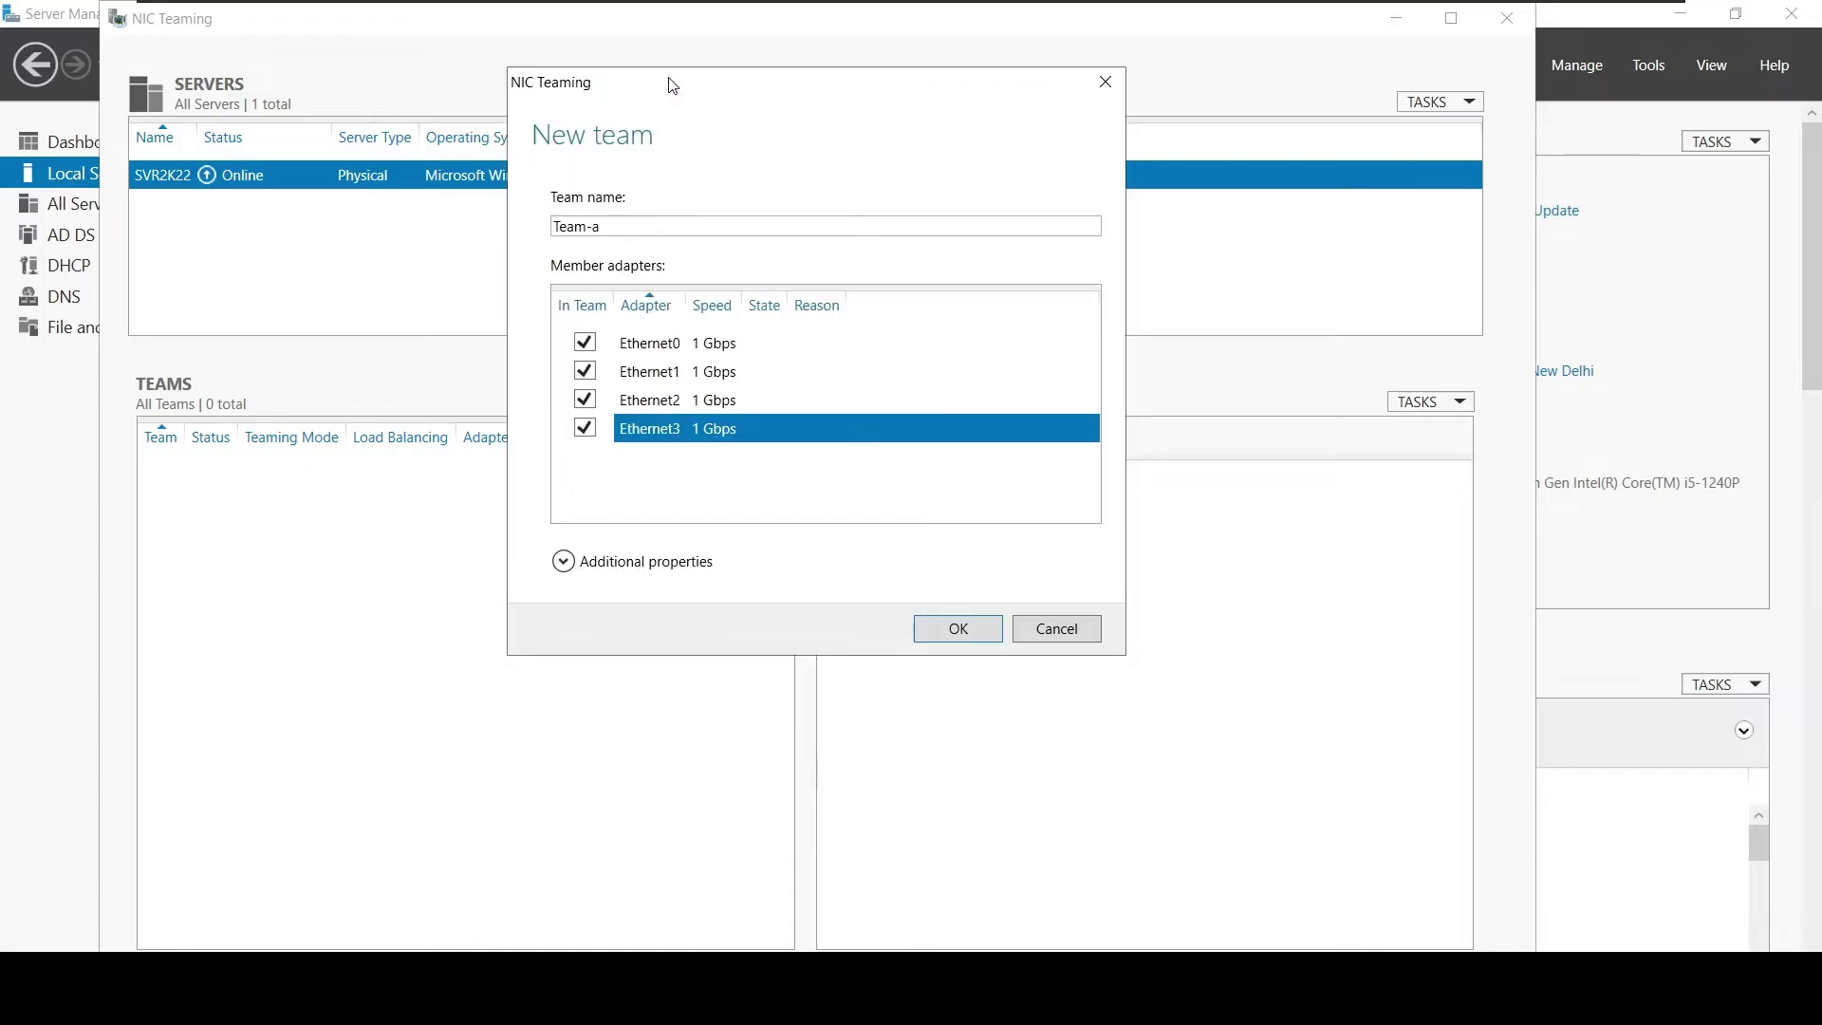
click(619, 561)
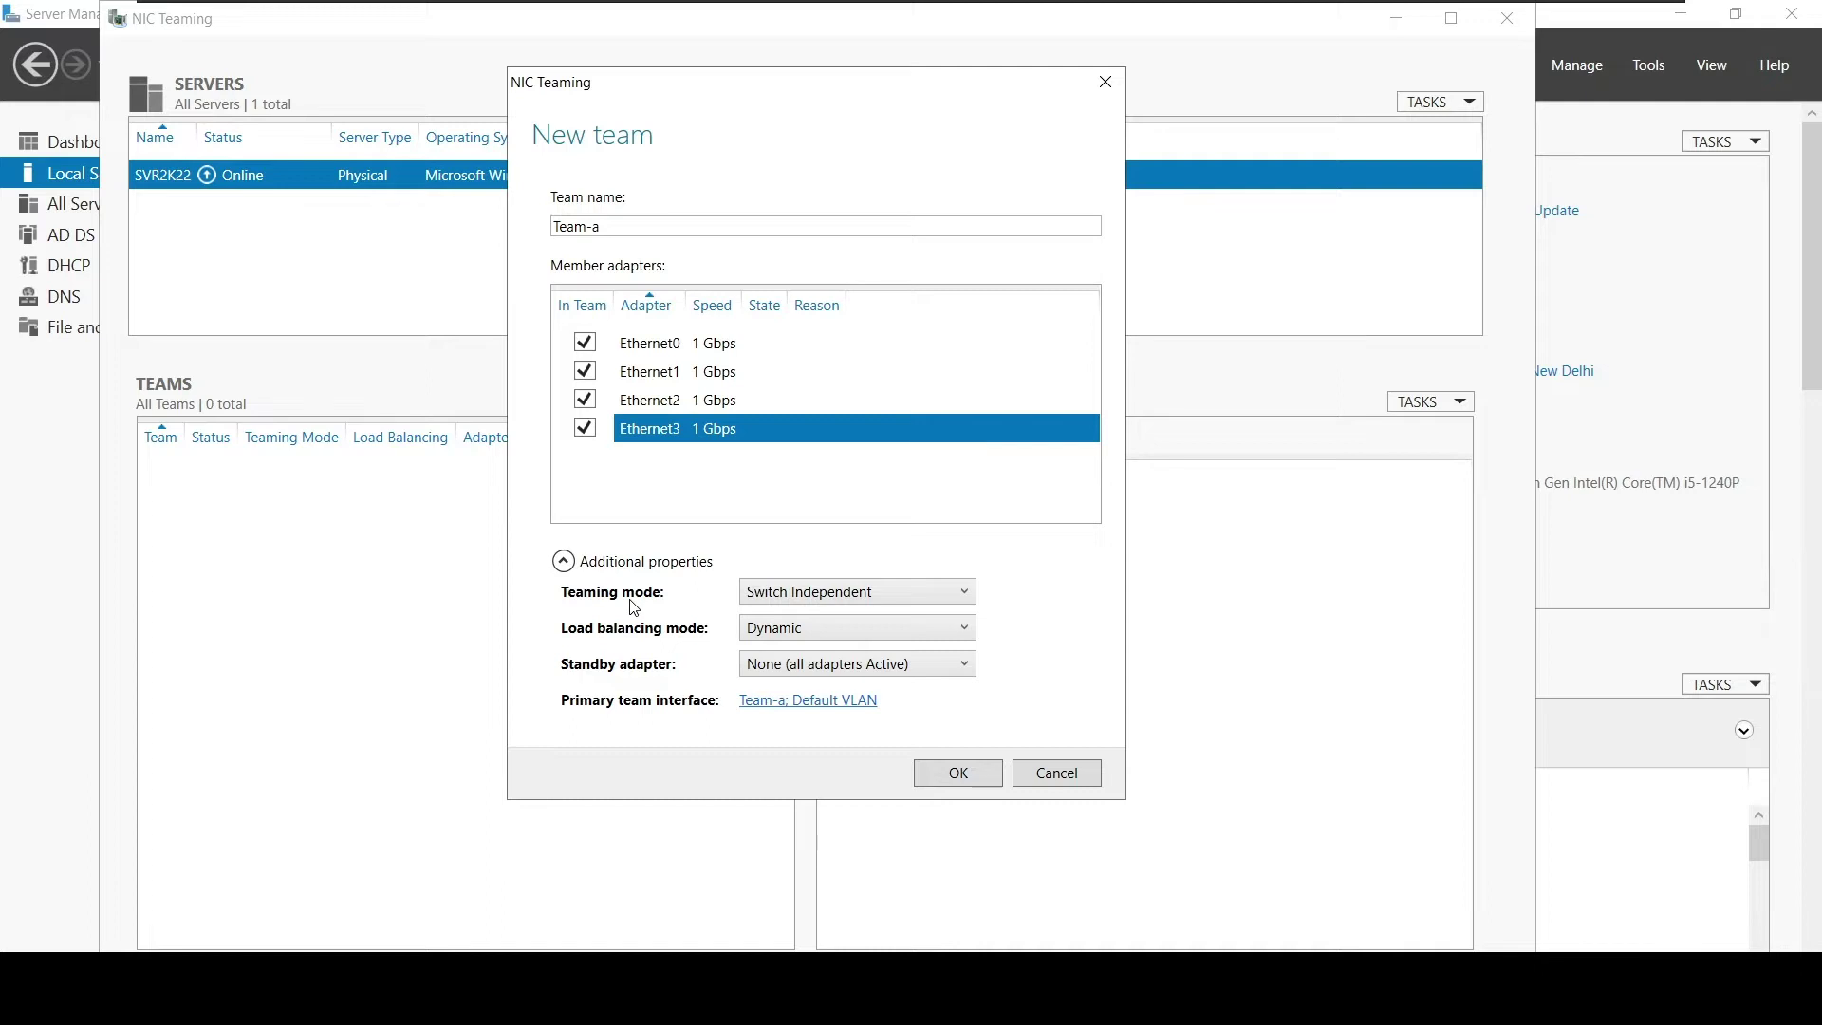
click(902, 583)
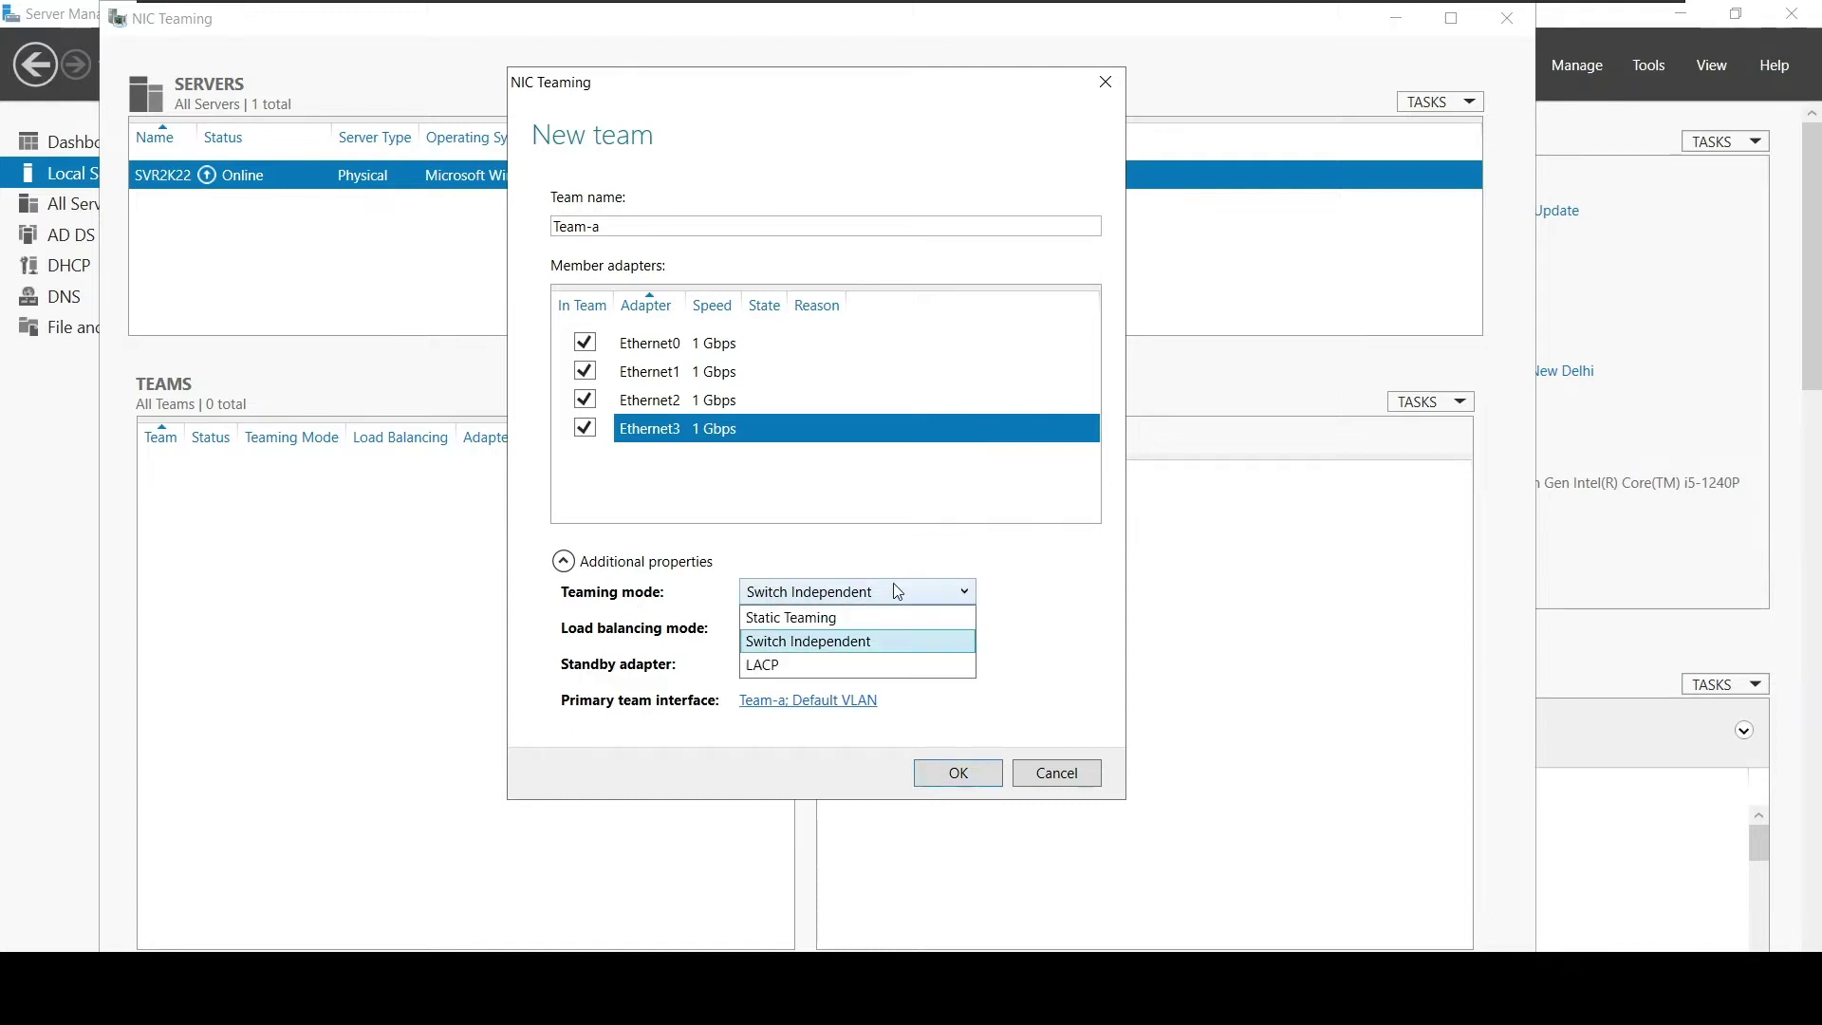
click(892, 583)
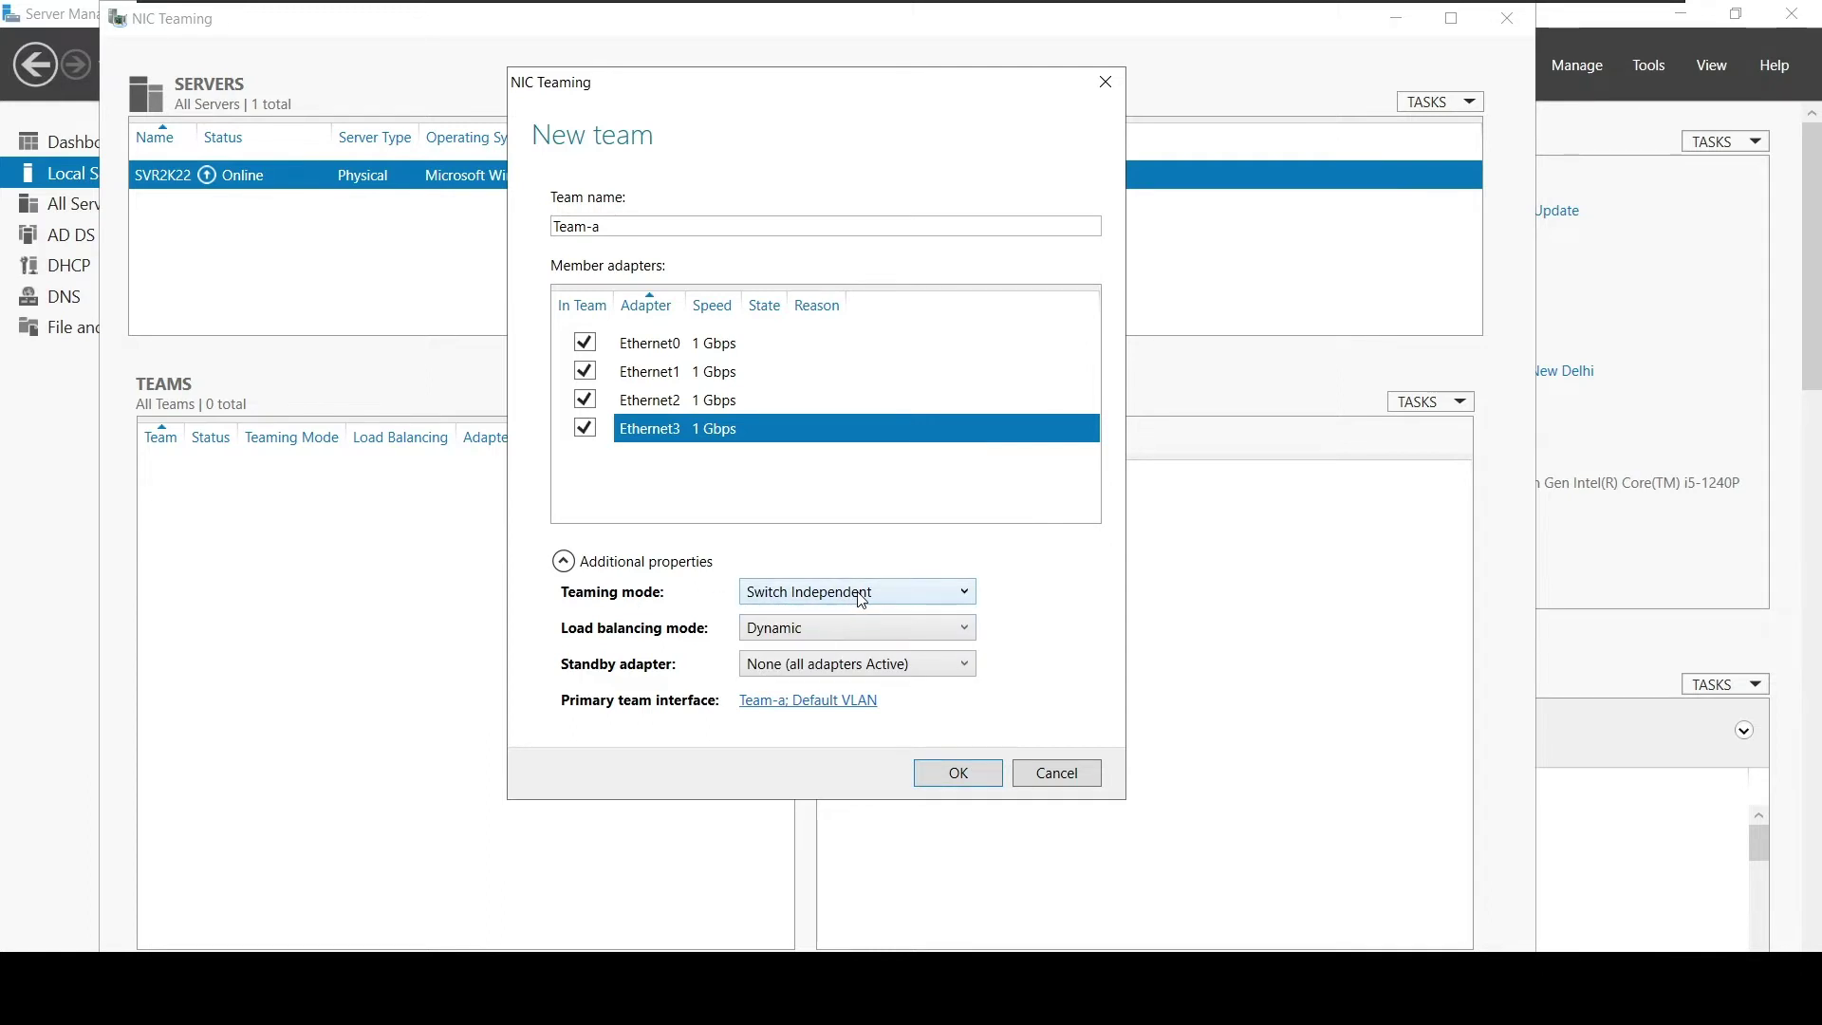
click(861, 596)
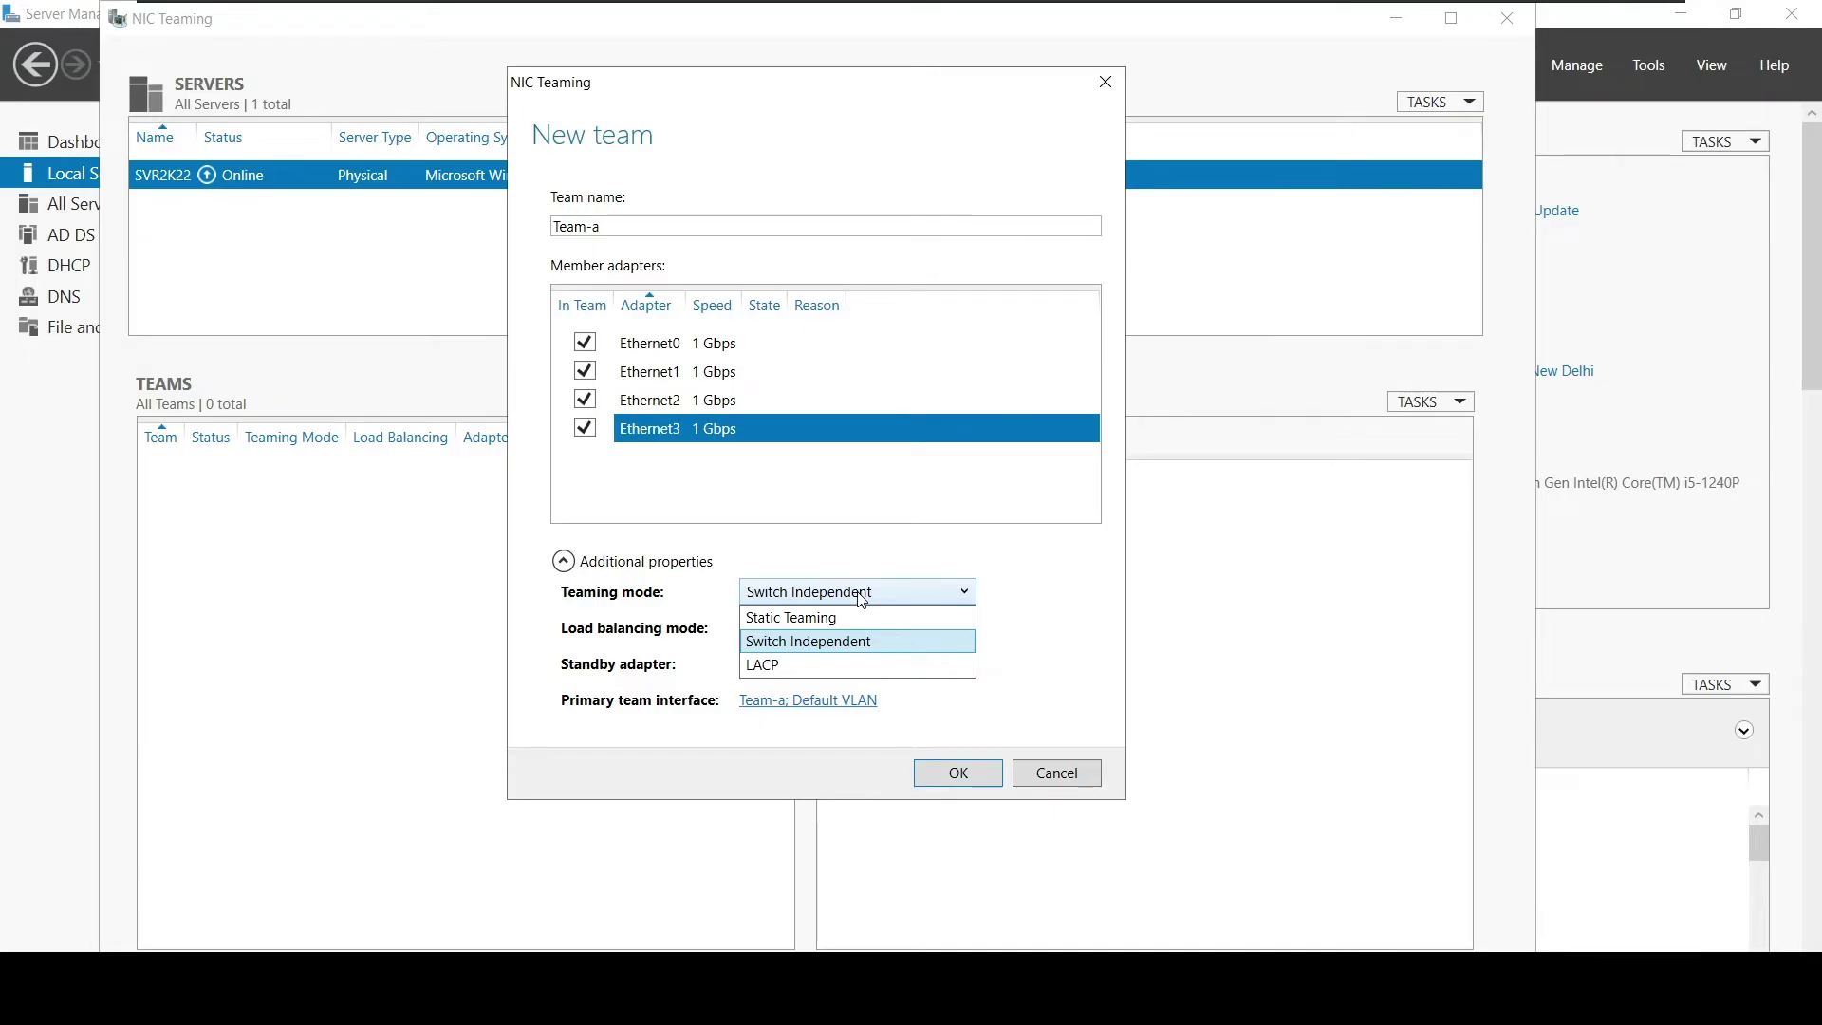
click(860, 593)
click(861, 593)
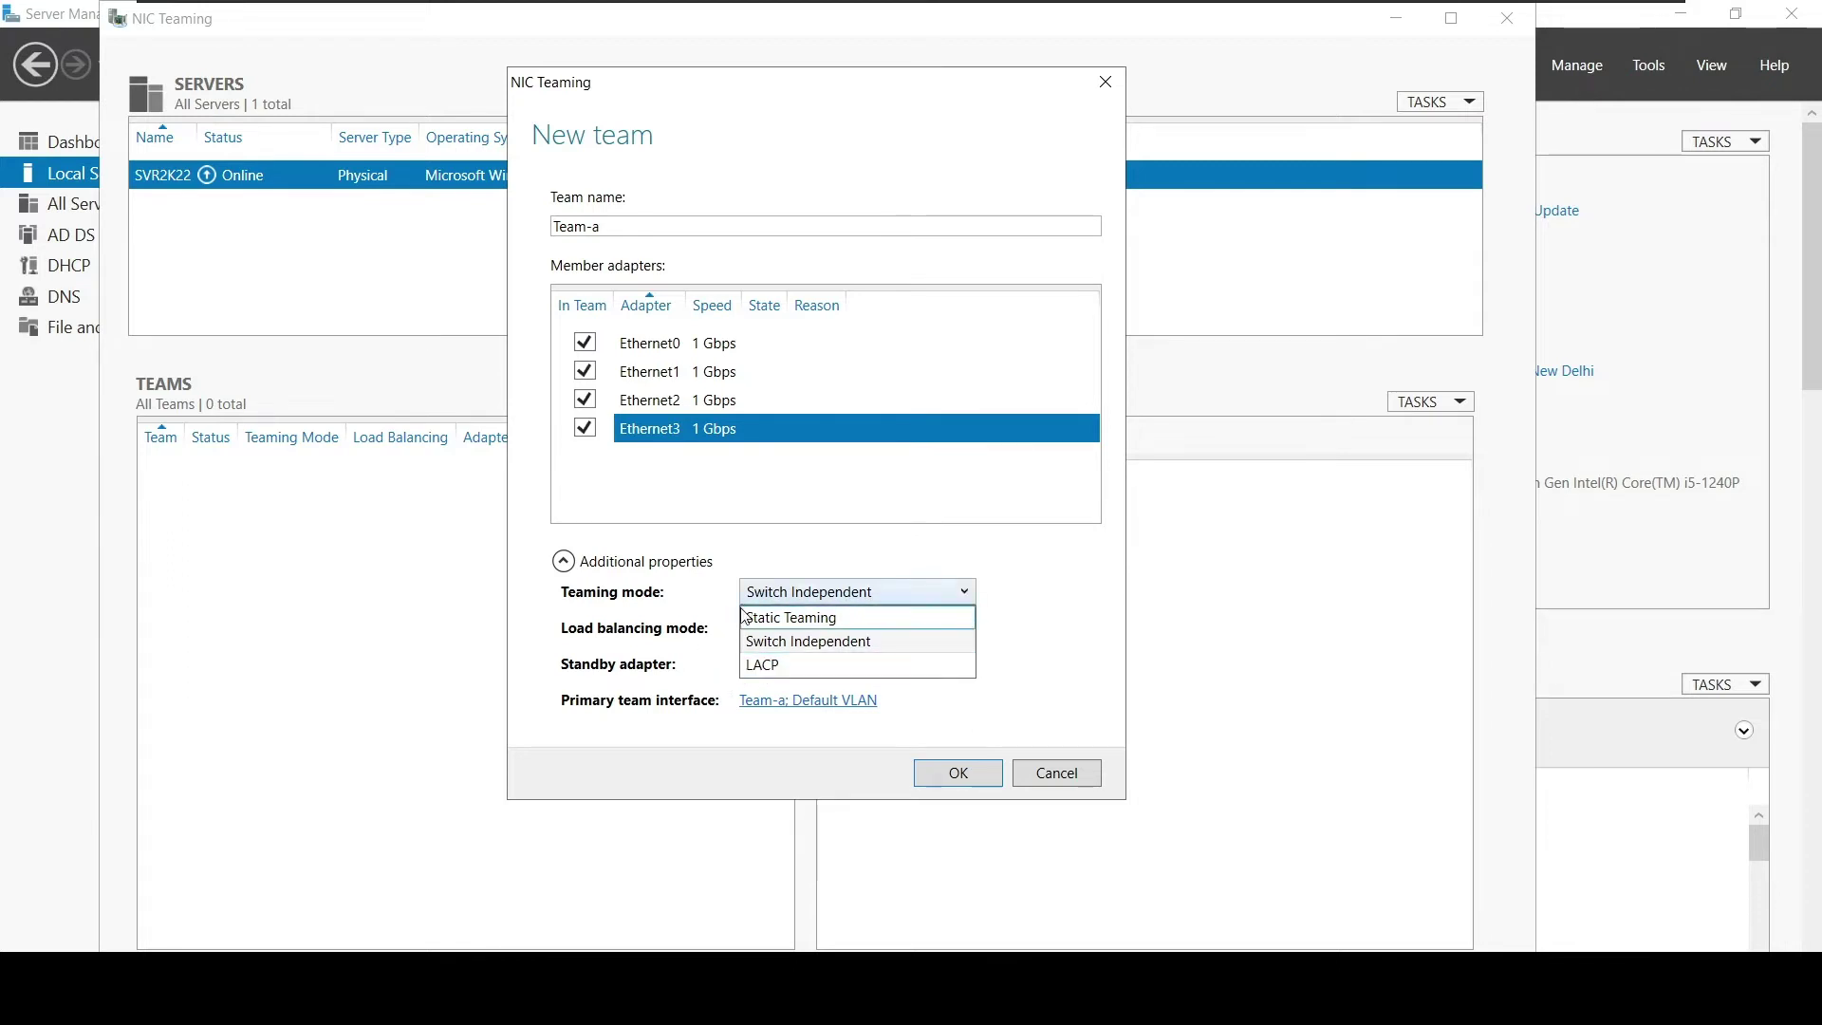
click(784, 645)
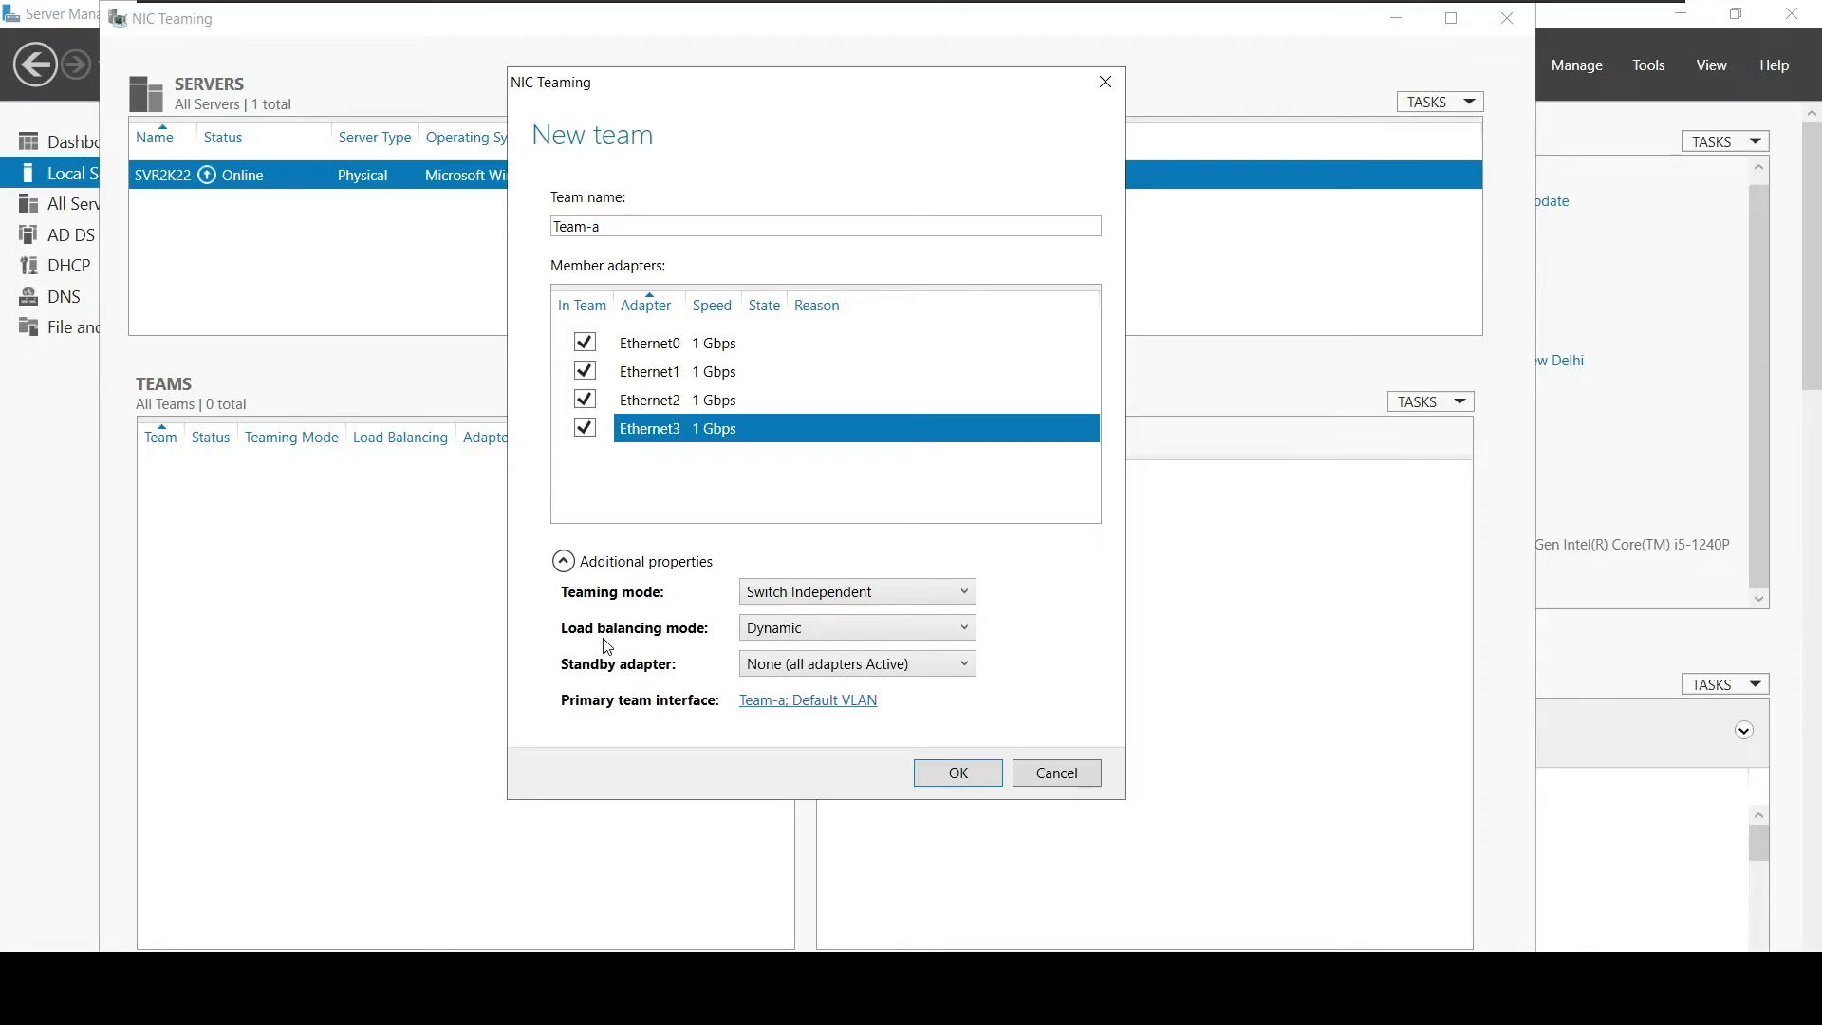
- Set Team-a's load balancing mode to Address Hash and review the standby adapter choices, keeping None (all adapters Active)
click(848, 619)
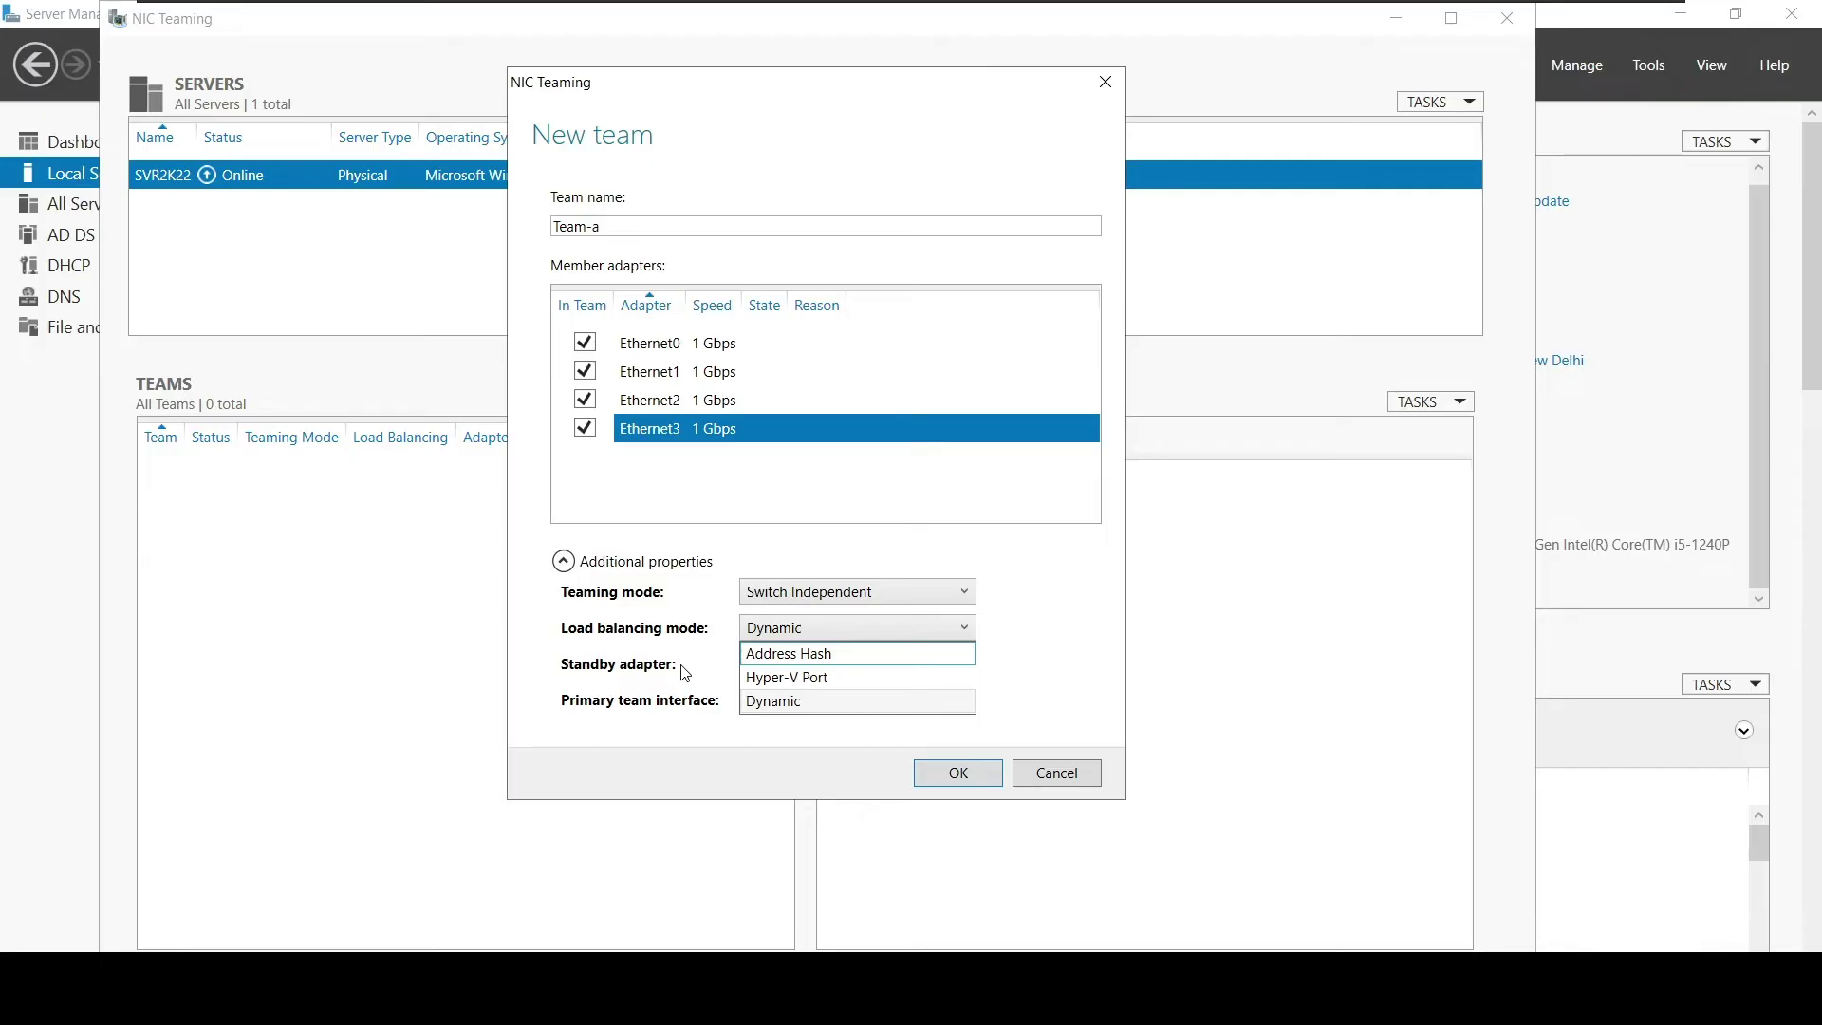
click(785, 664)
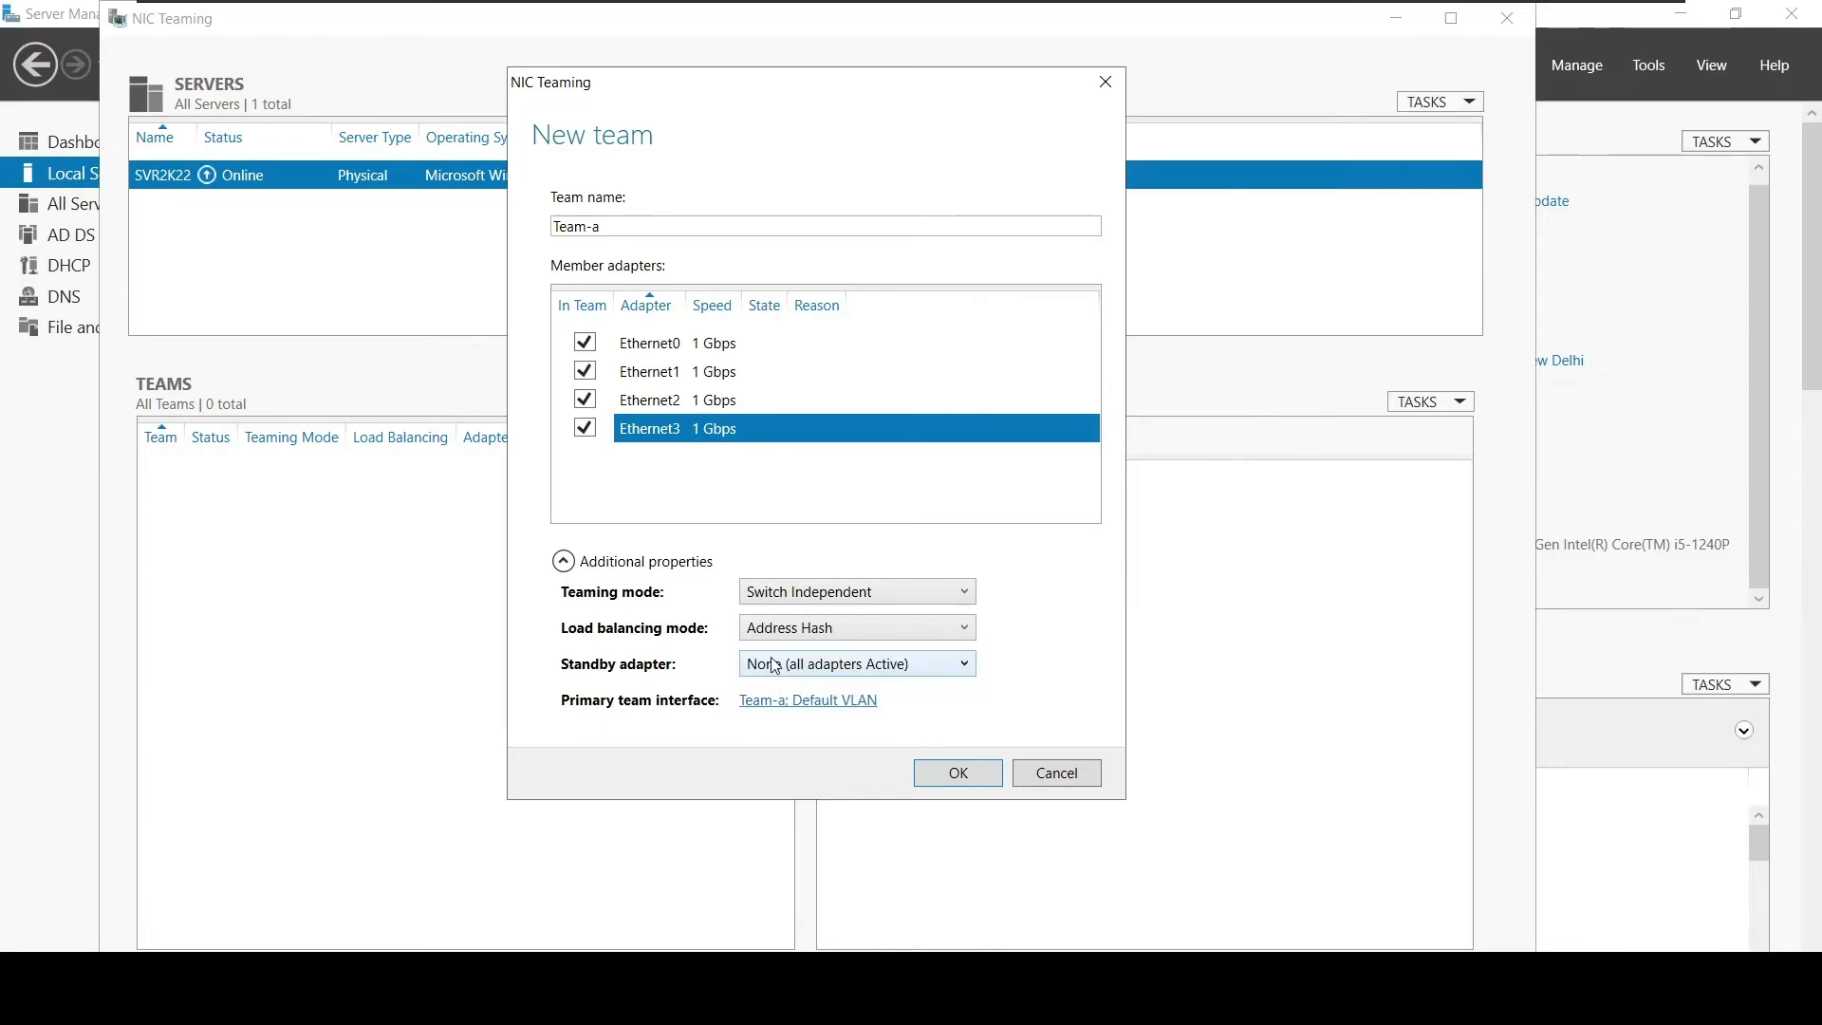
click(889, 673)
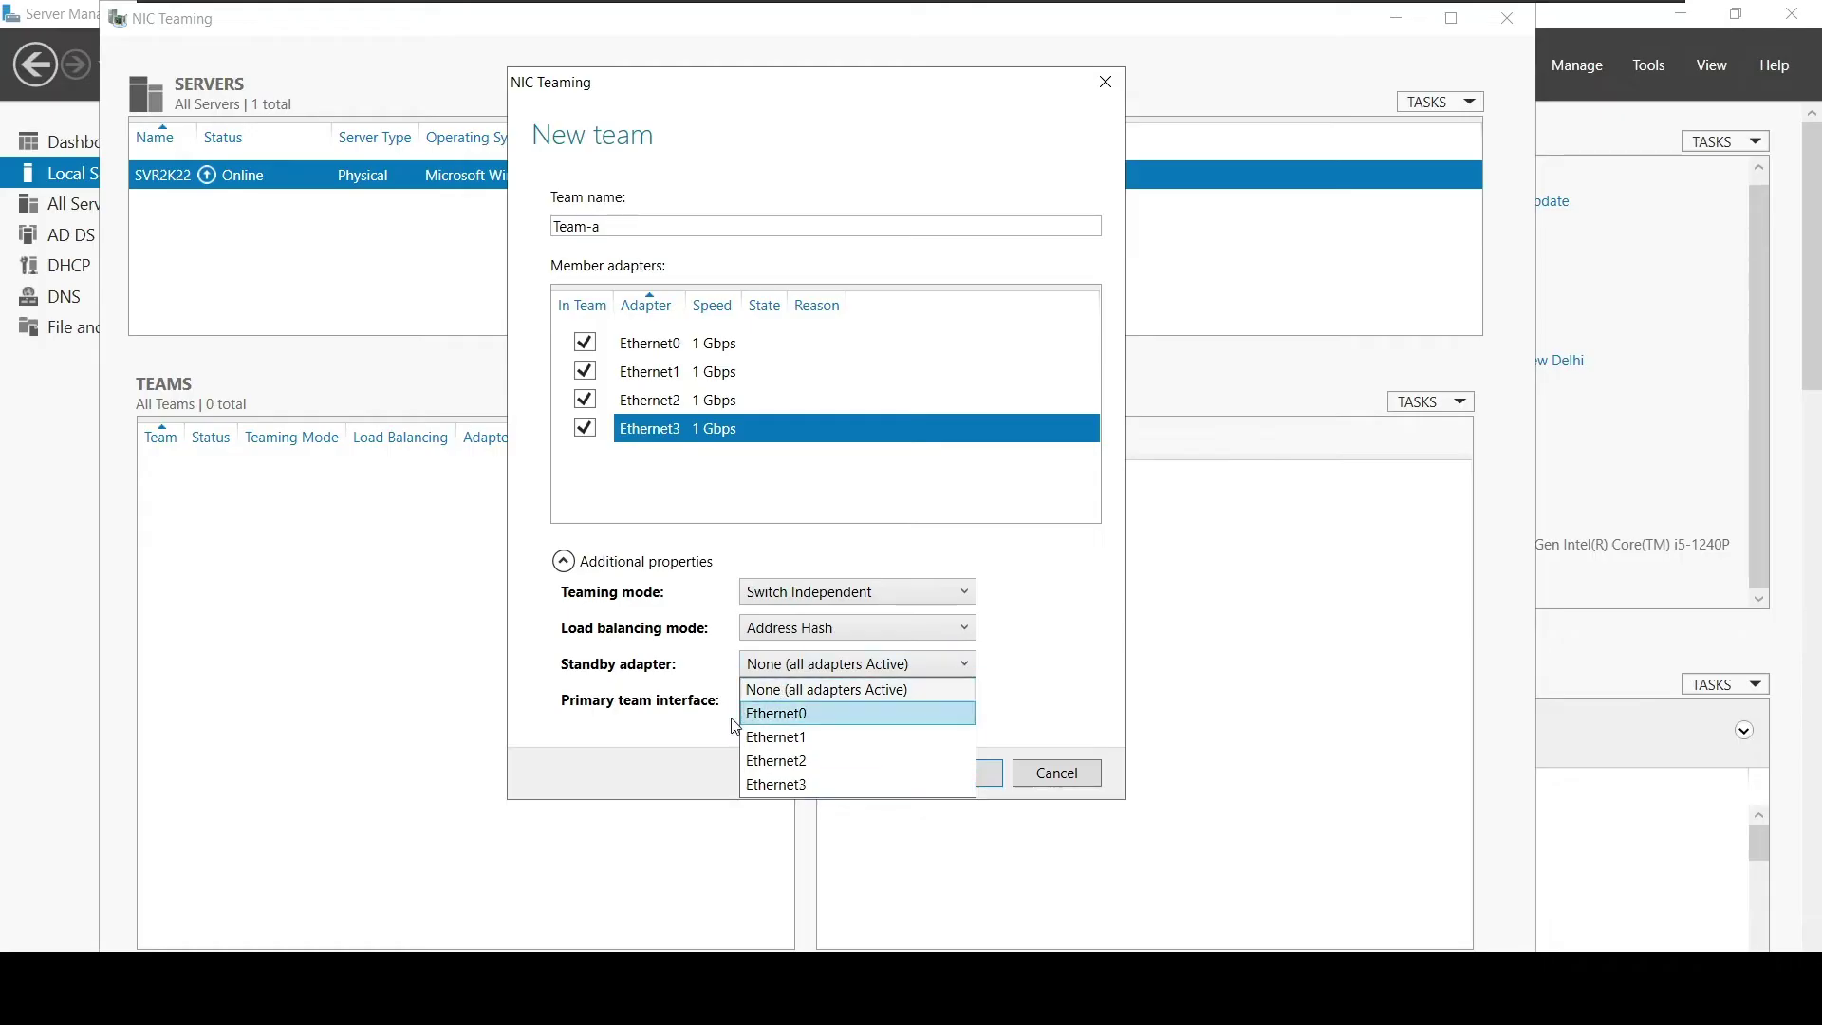
click(693, 742)
click(767, 669)
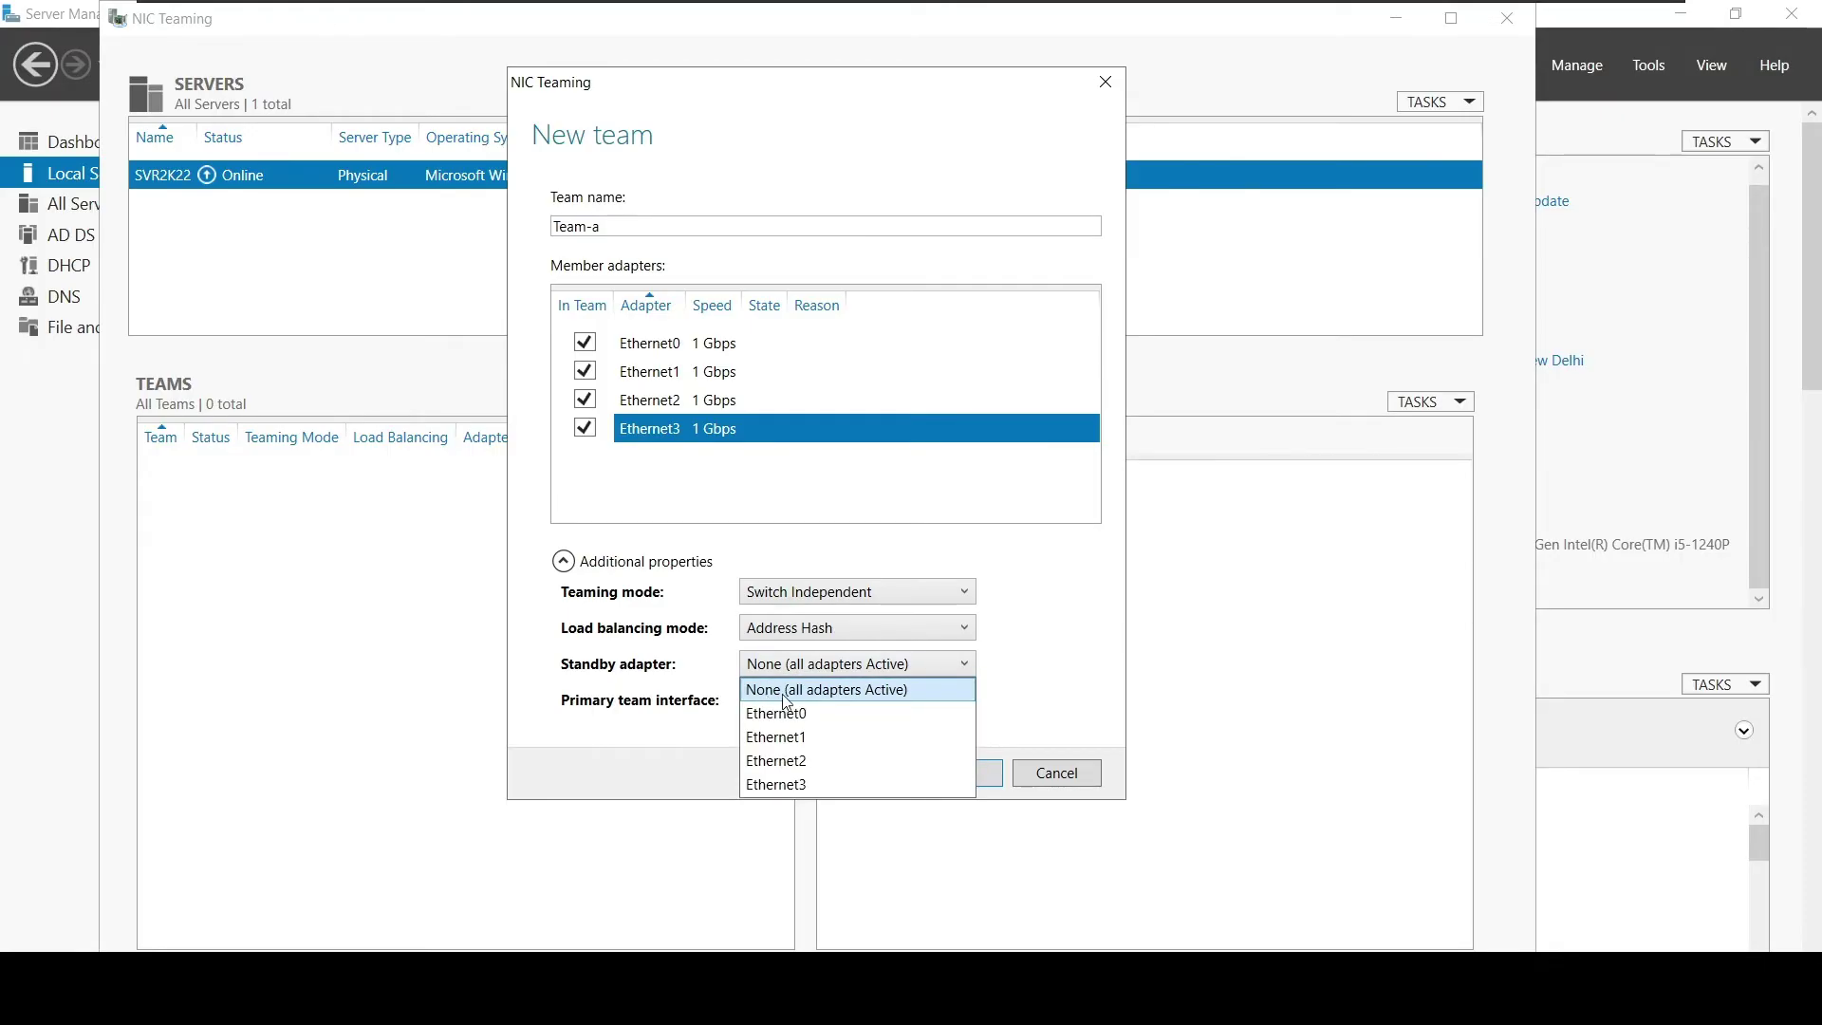
click(677, 767)
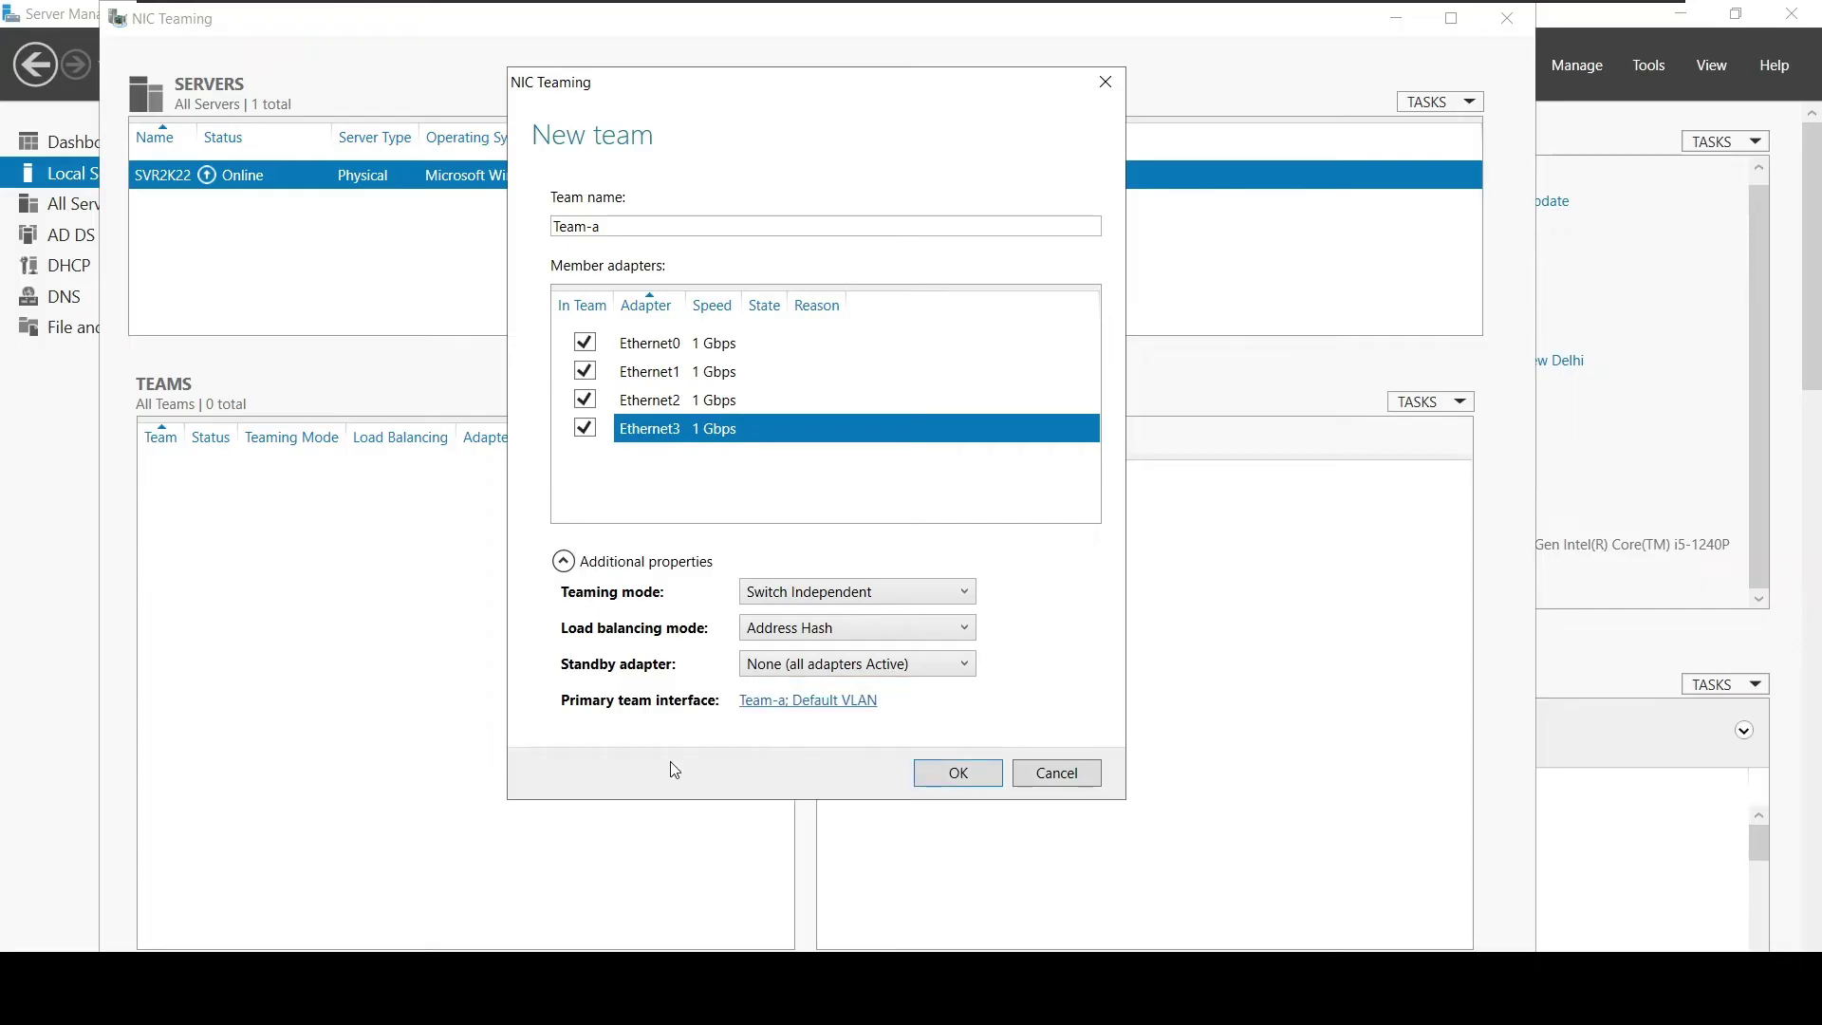
- Review the primary team interface's VLAN membership options, keep Default, and create Team-a
click(802, 702)
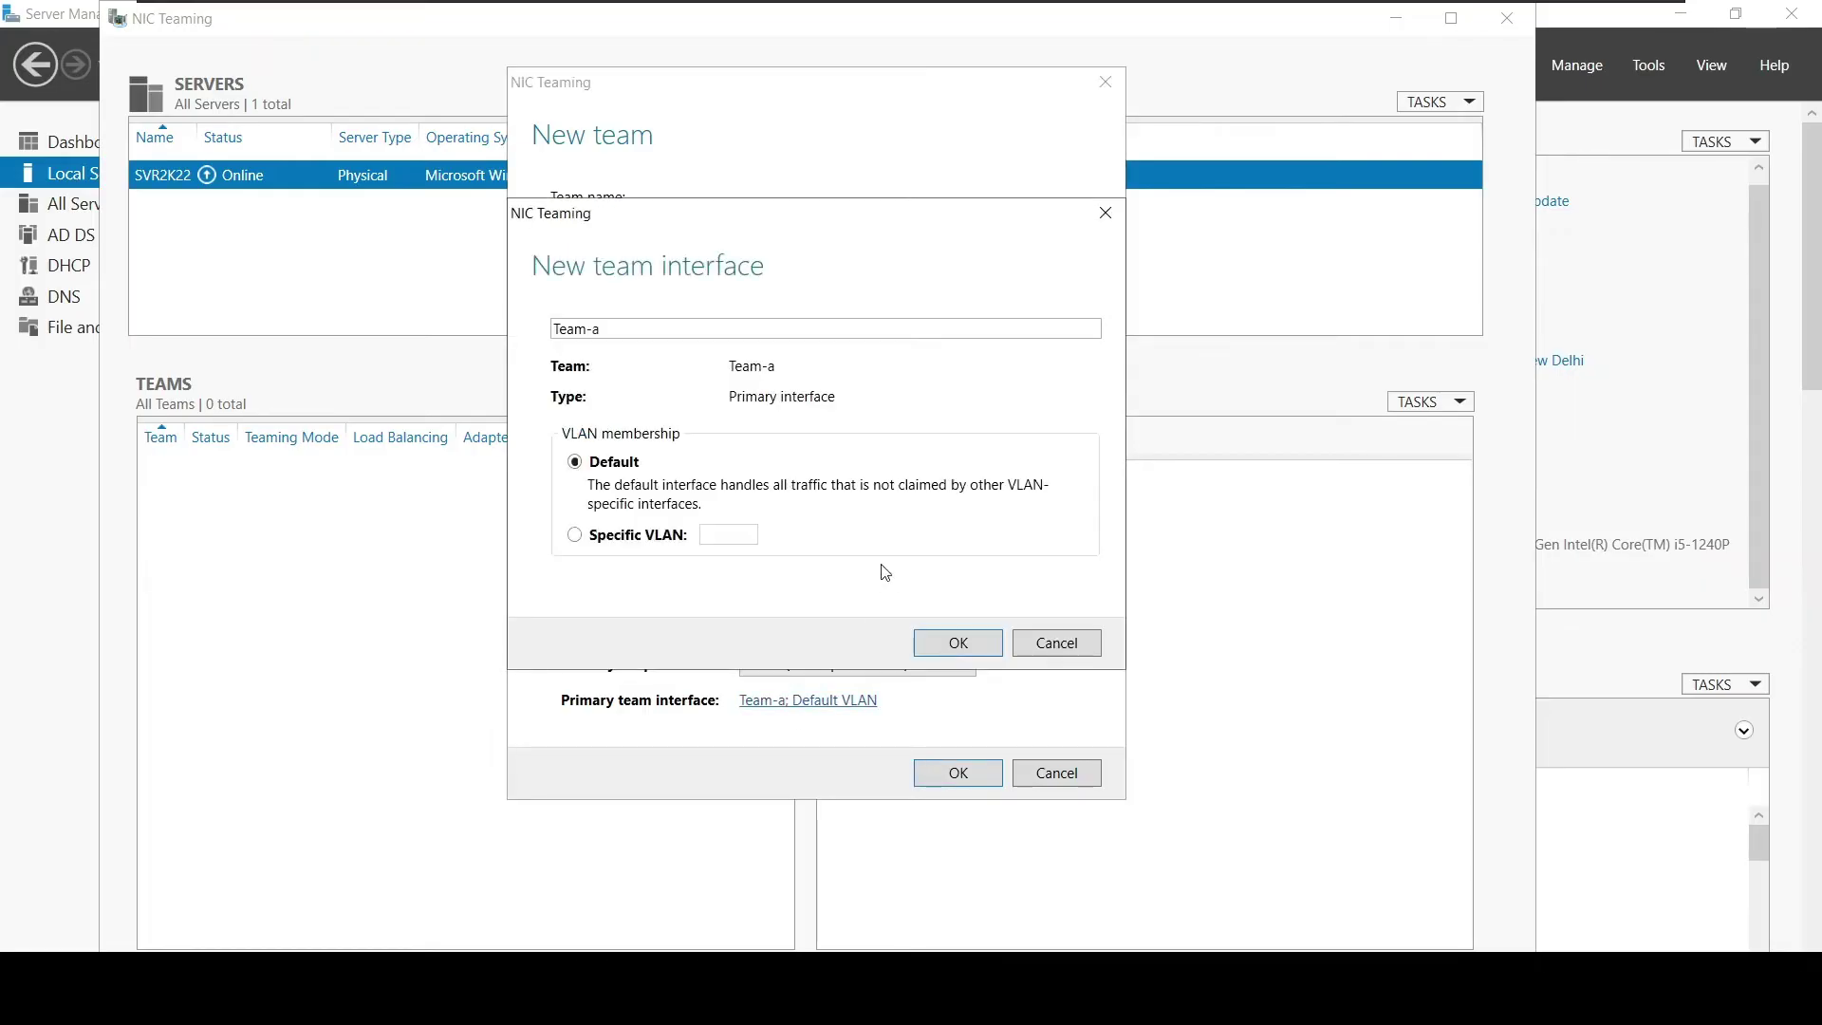
click(575, 534)
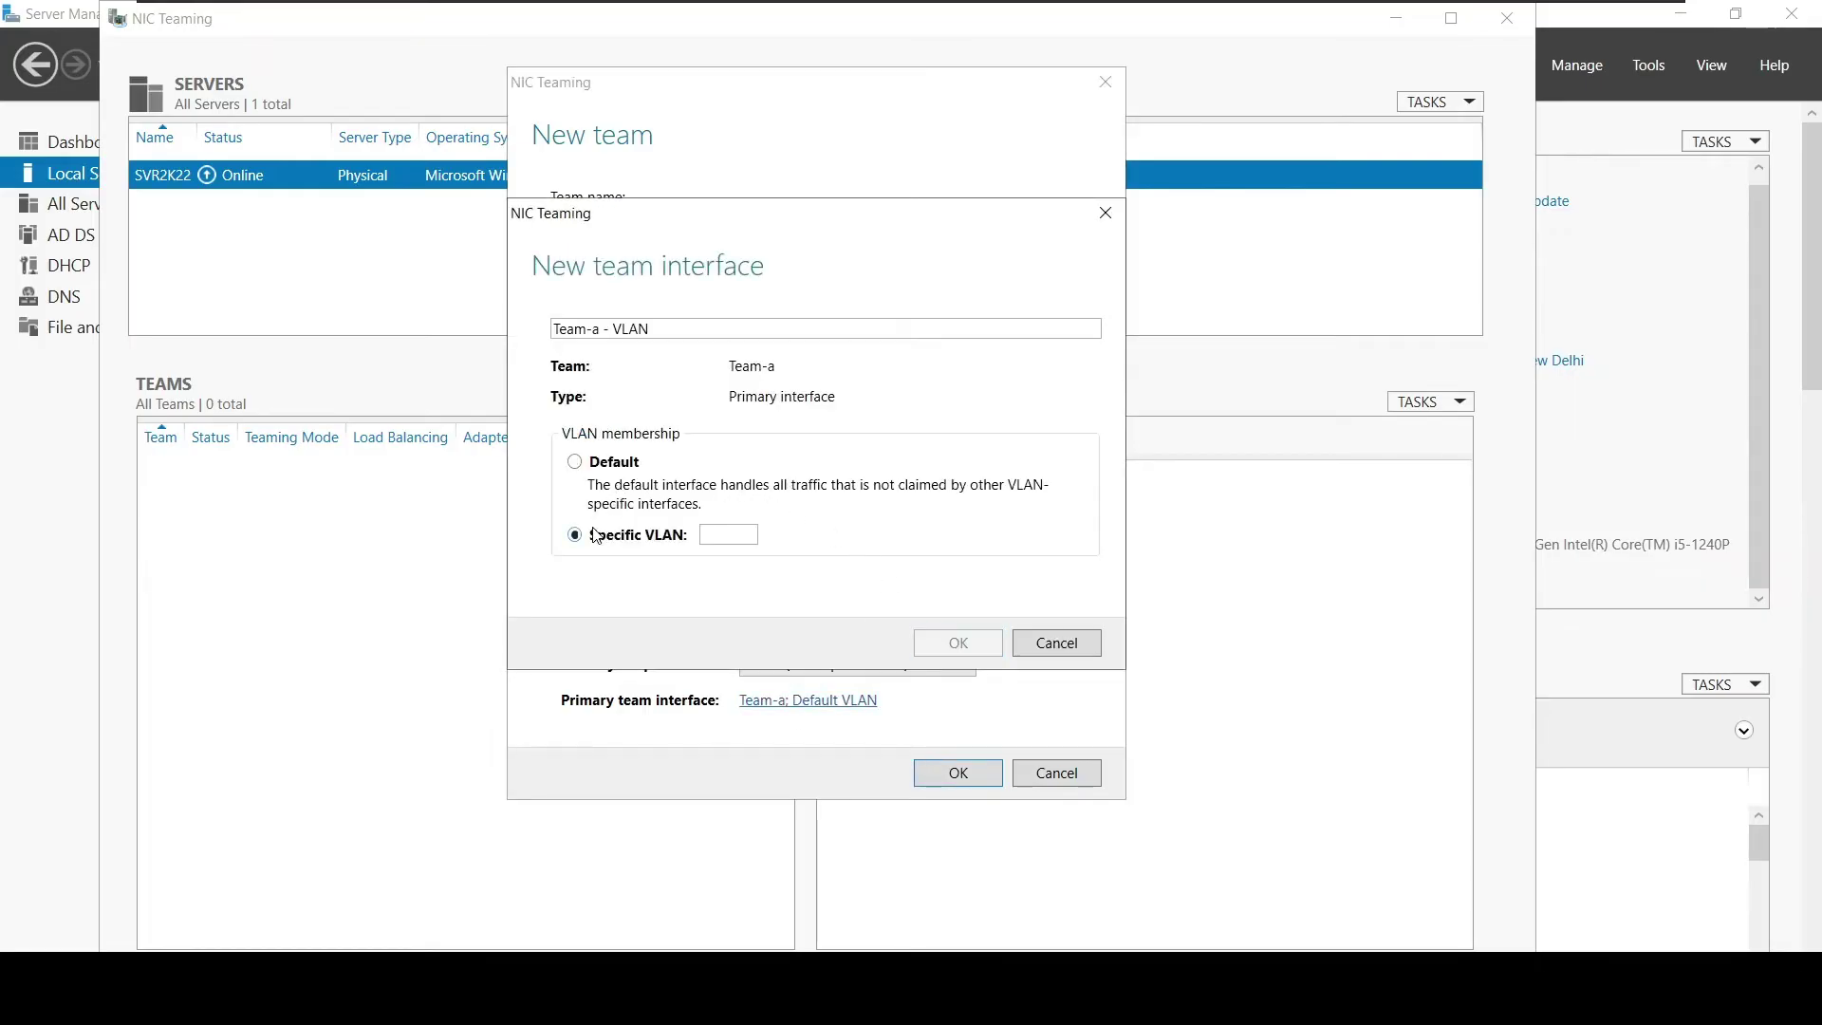
click(572, 464)
click(971, 645)
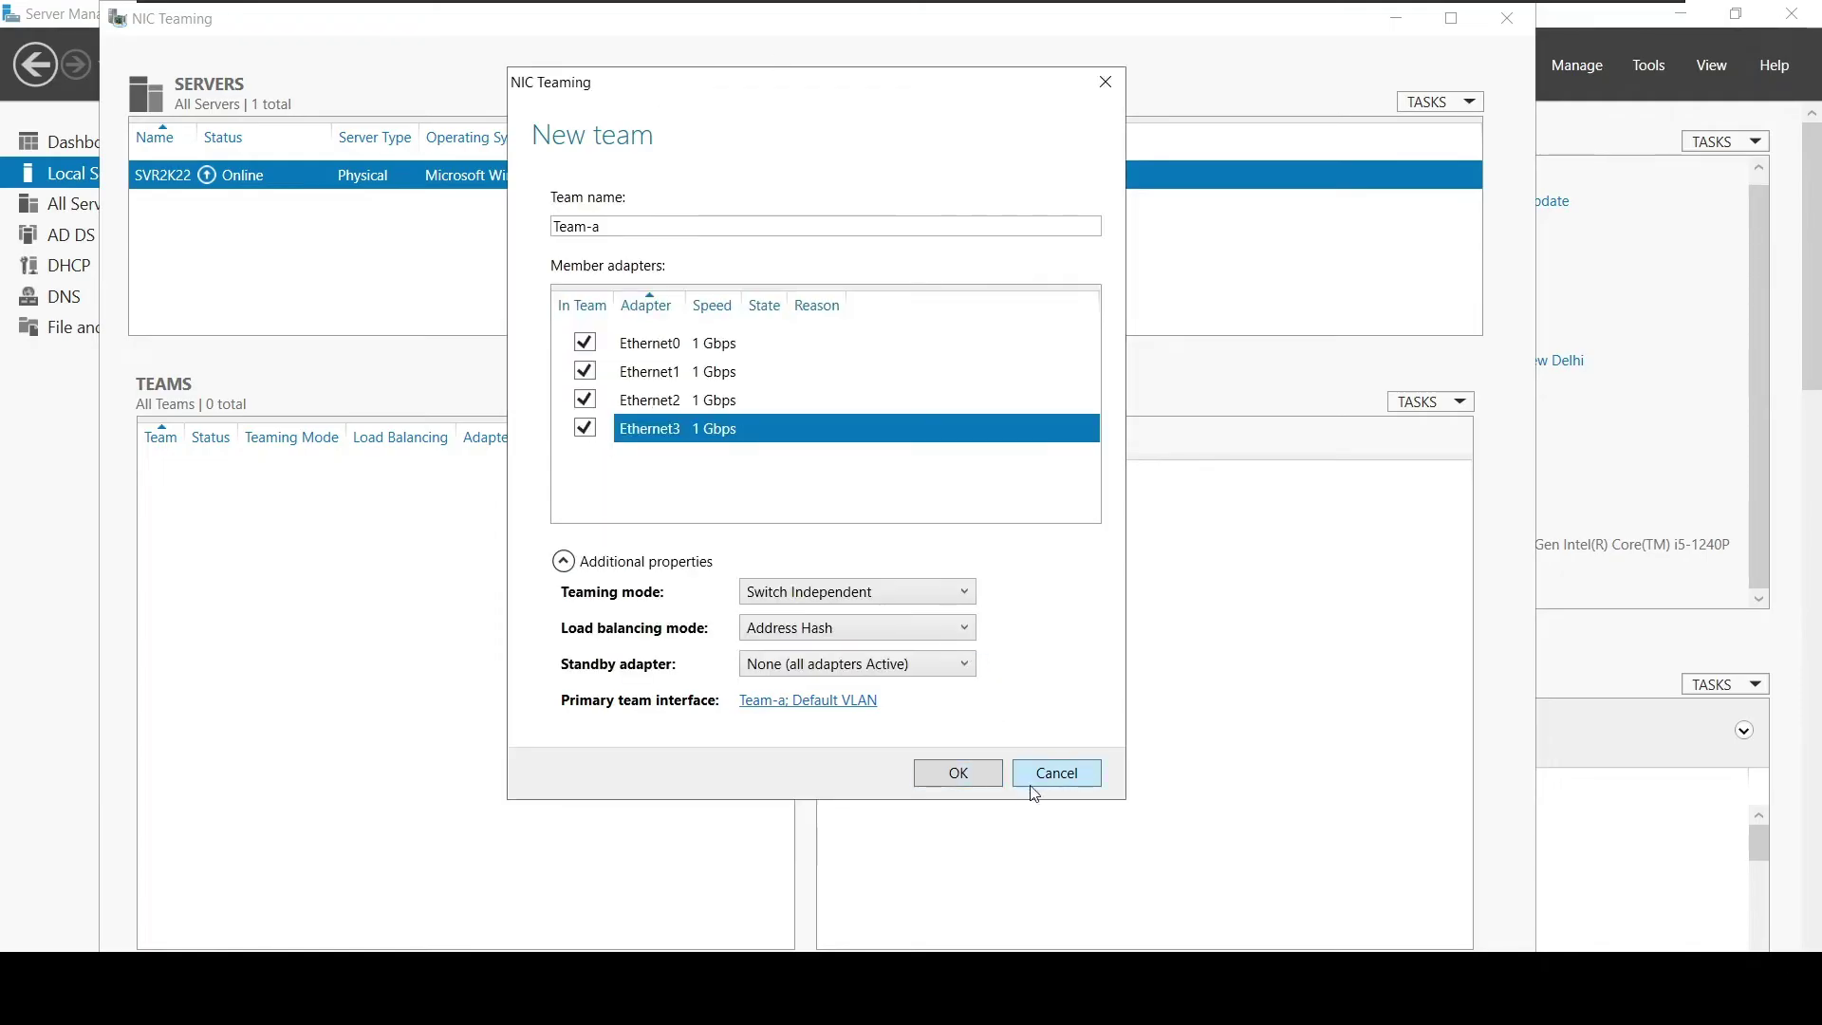
click(978, 784)
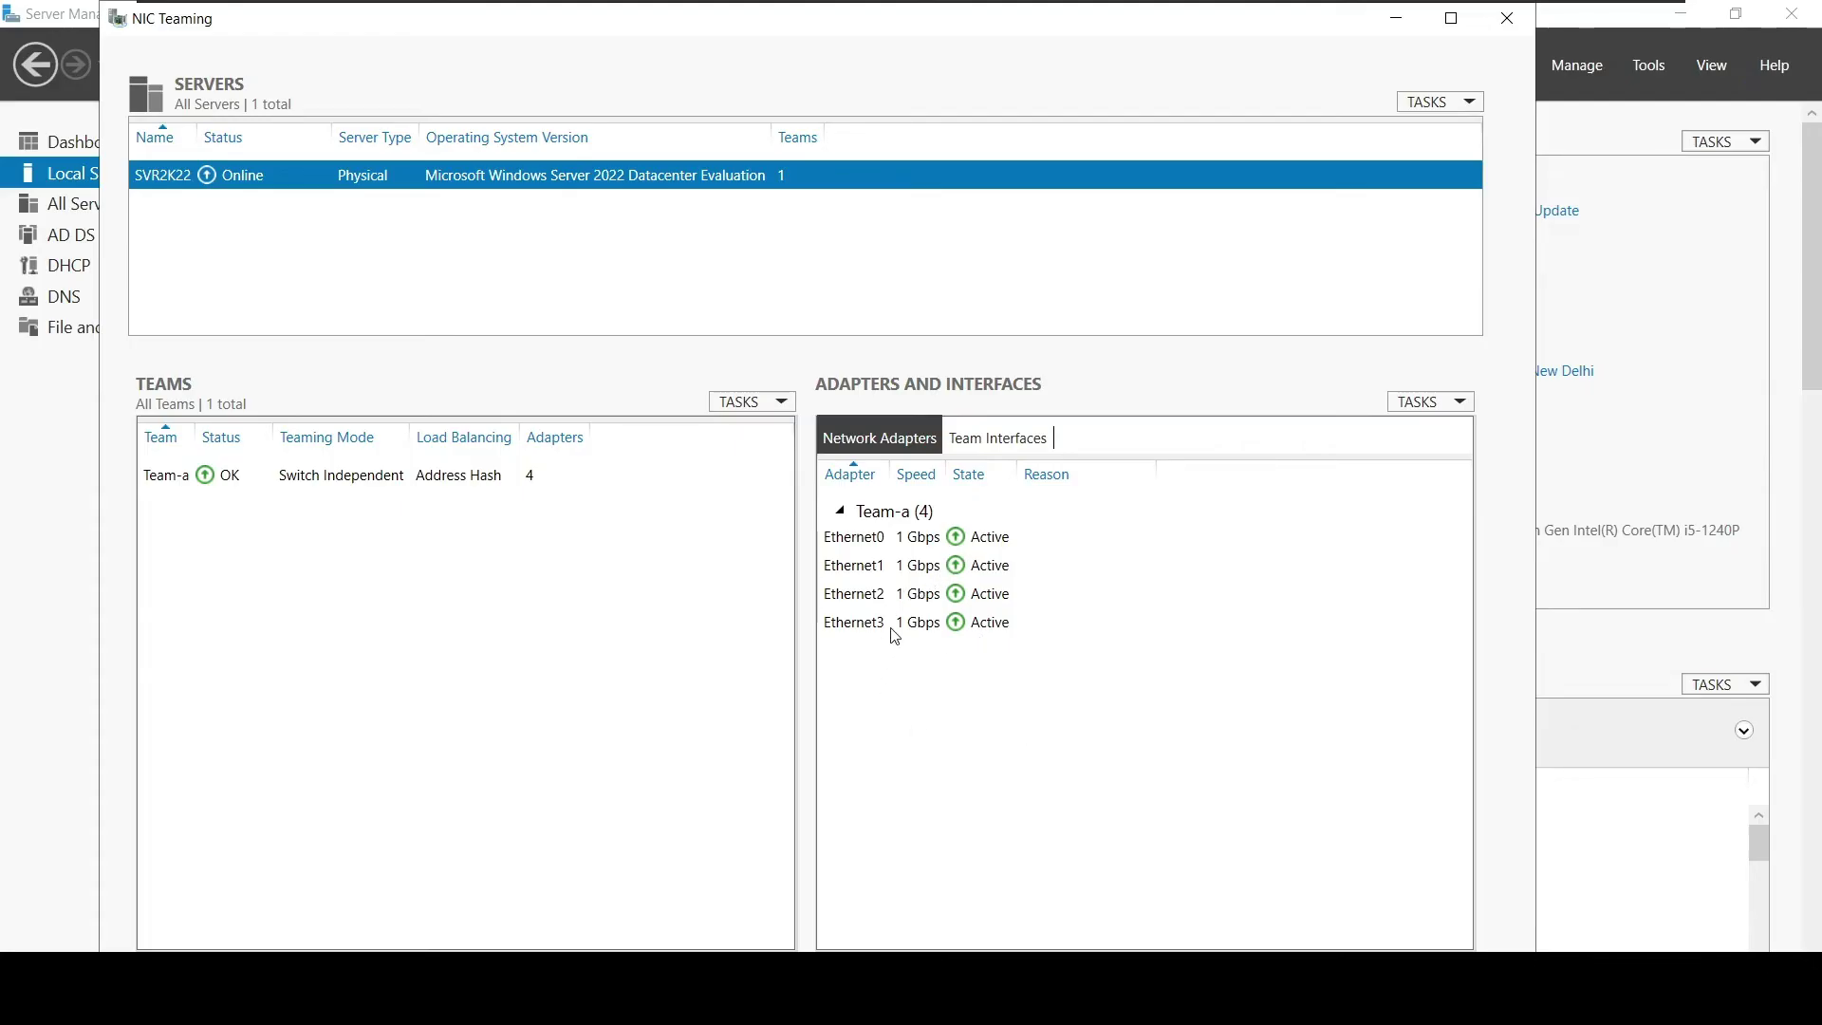
- Leave NIC Teaming, refresh the local server's properties and open the network connections from the Team-a entry
click(1507, 18)
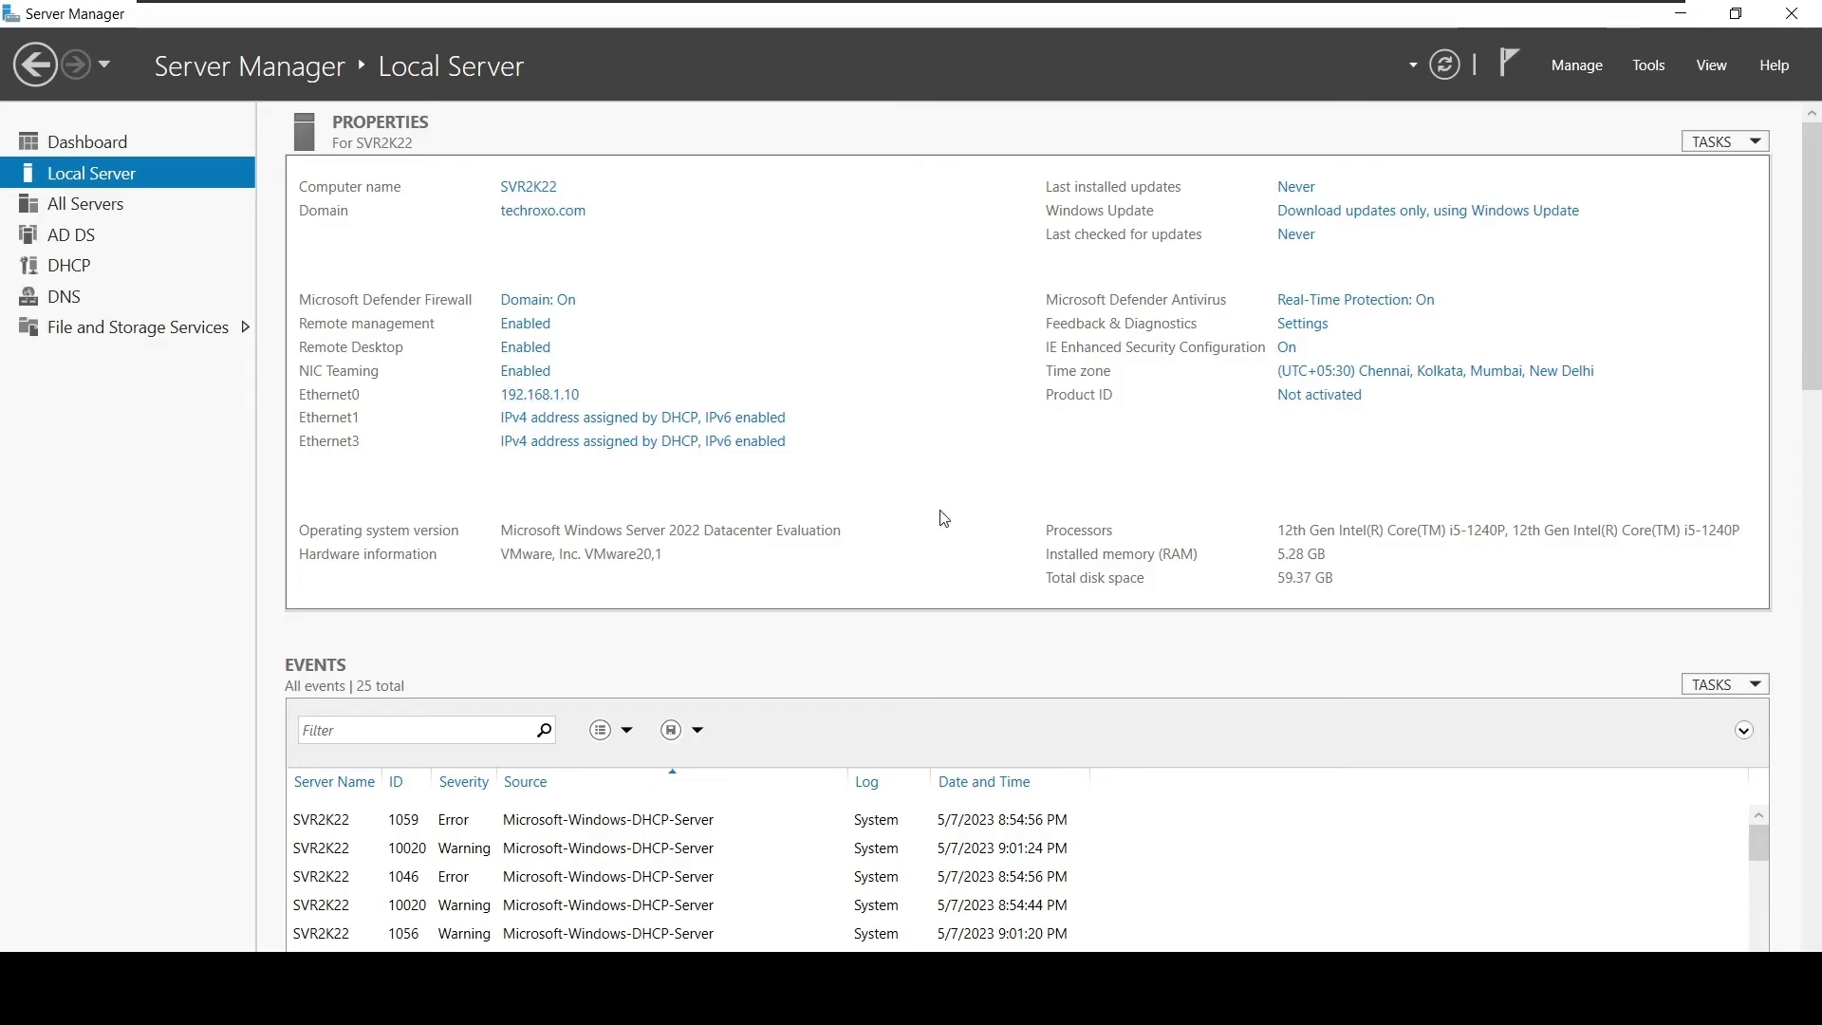
click(1444, 65)
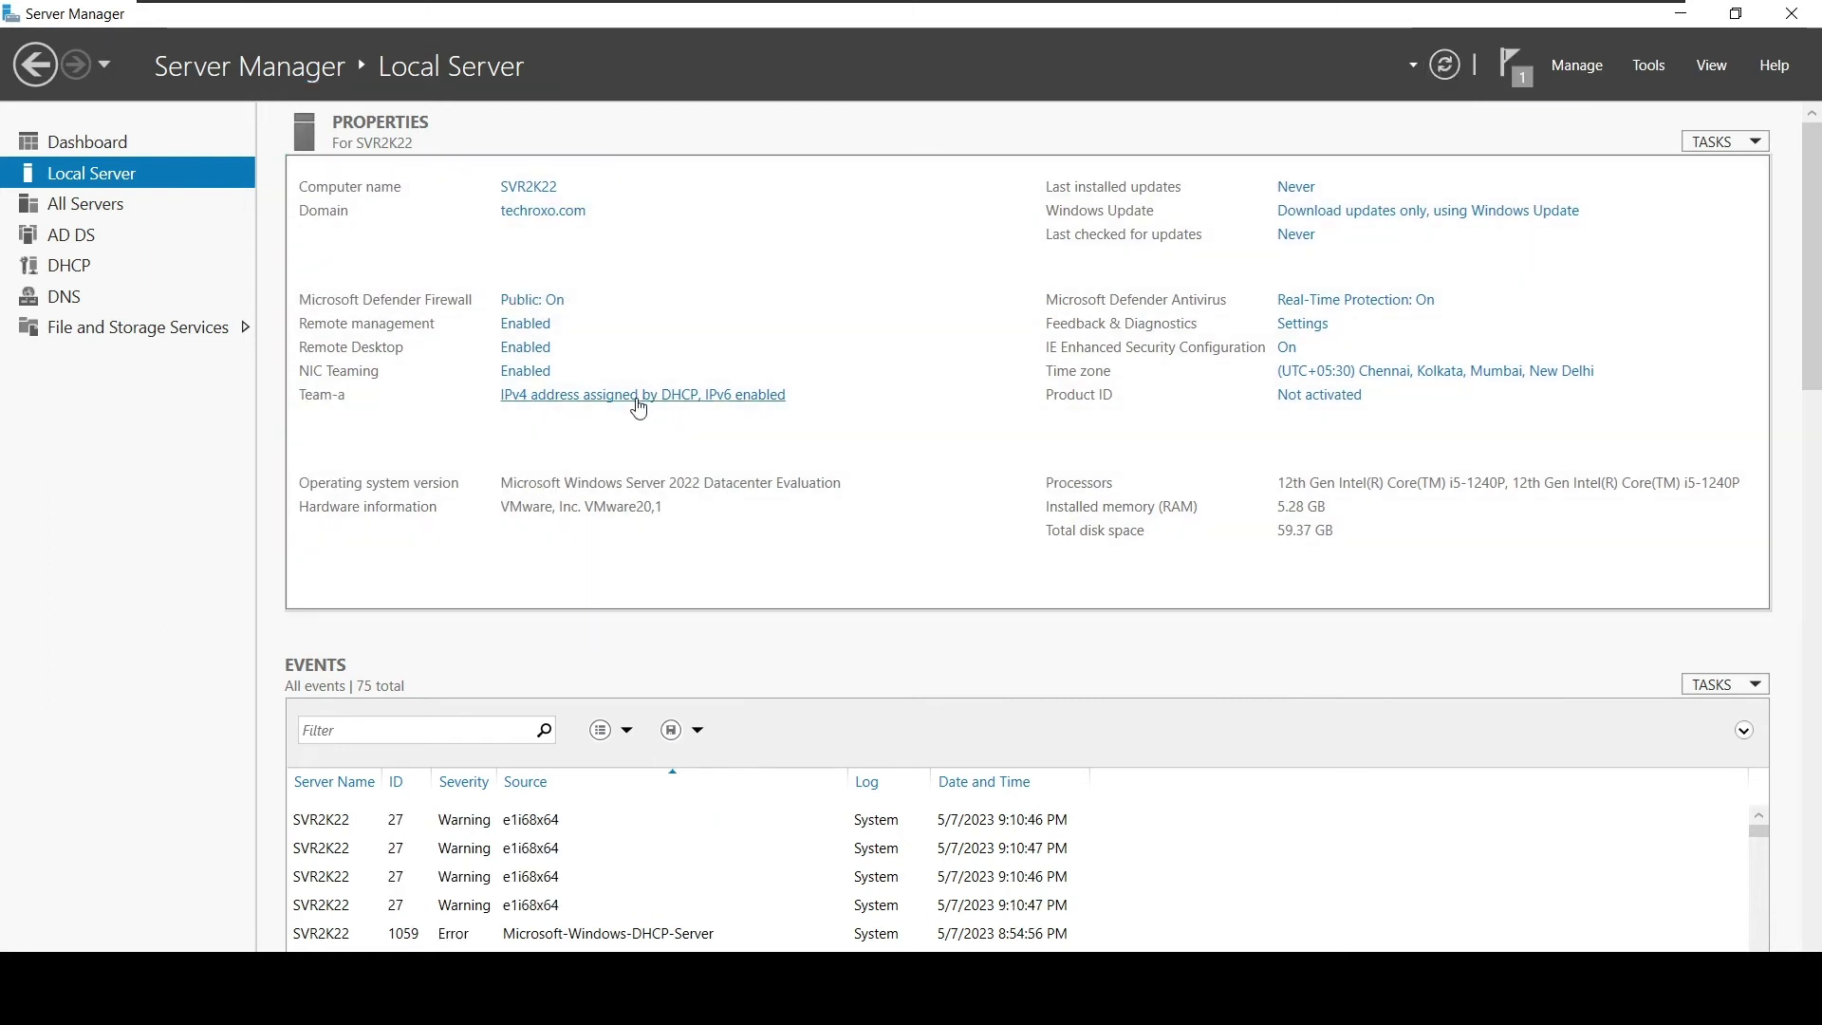
click(639, 397)
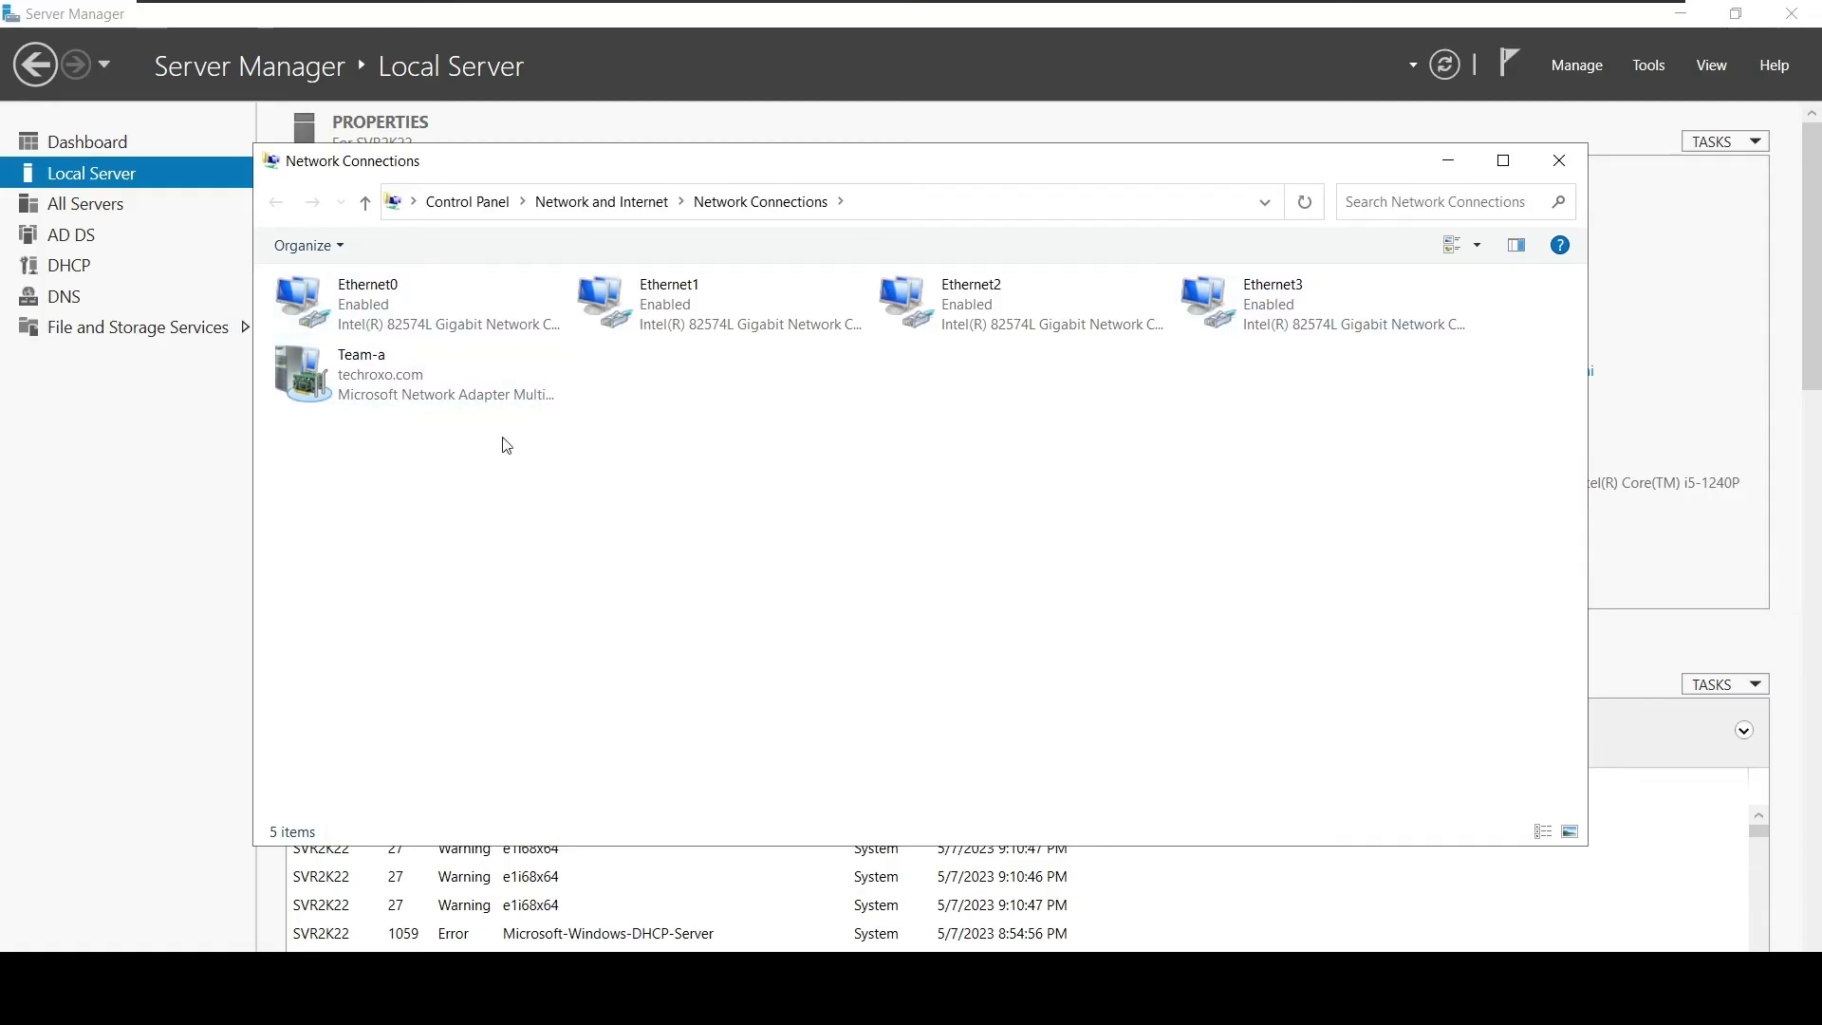
- Inspect Ethernet0's status and network connection details in Network Connections
click(379, 374)
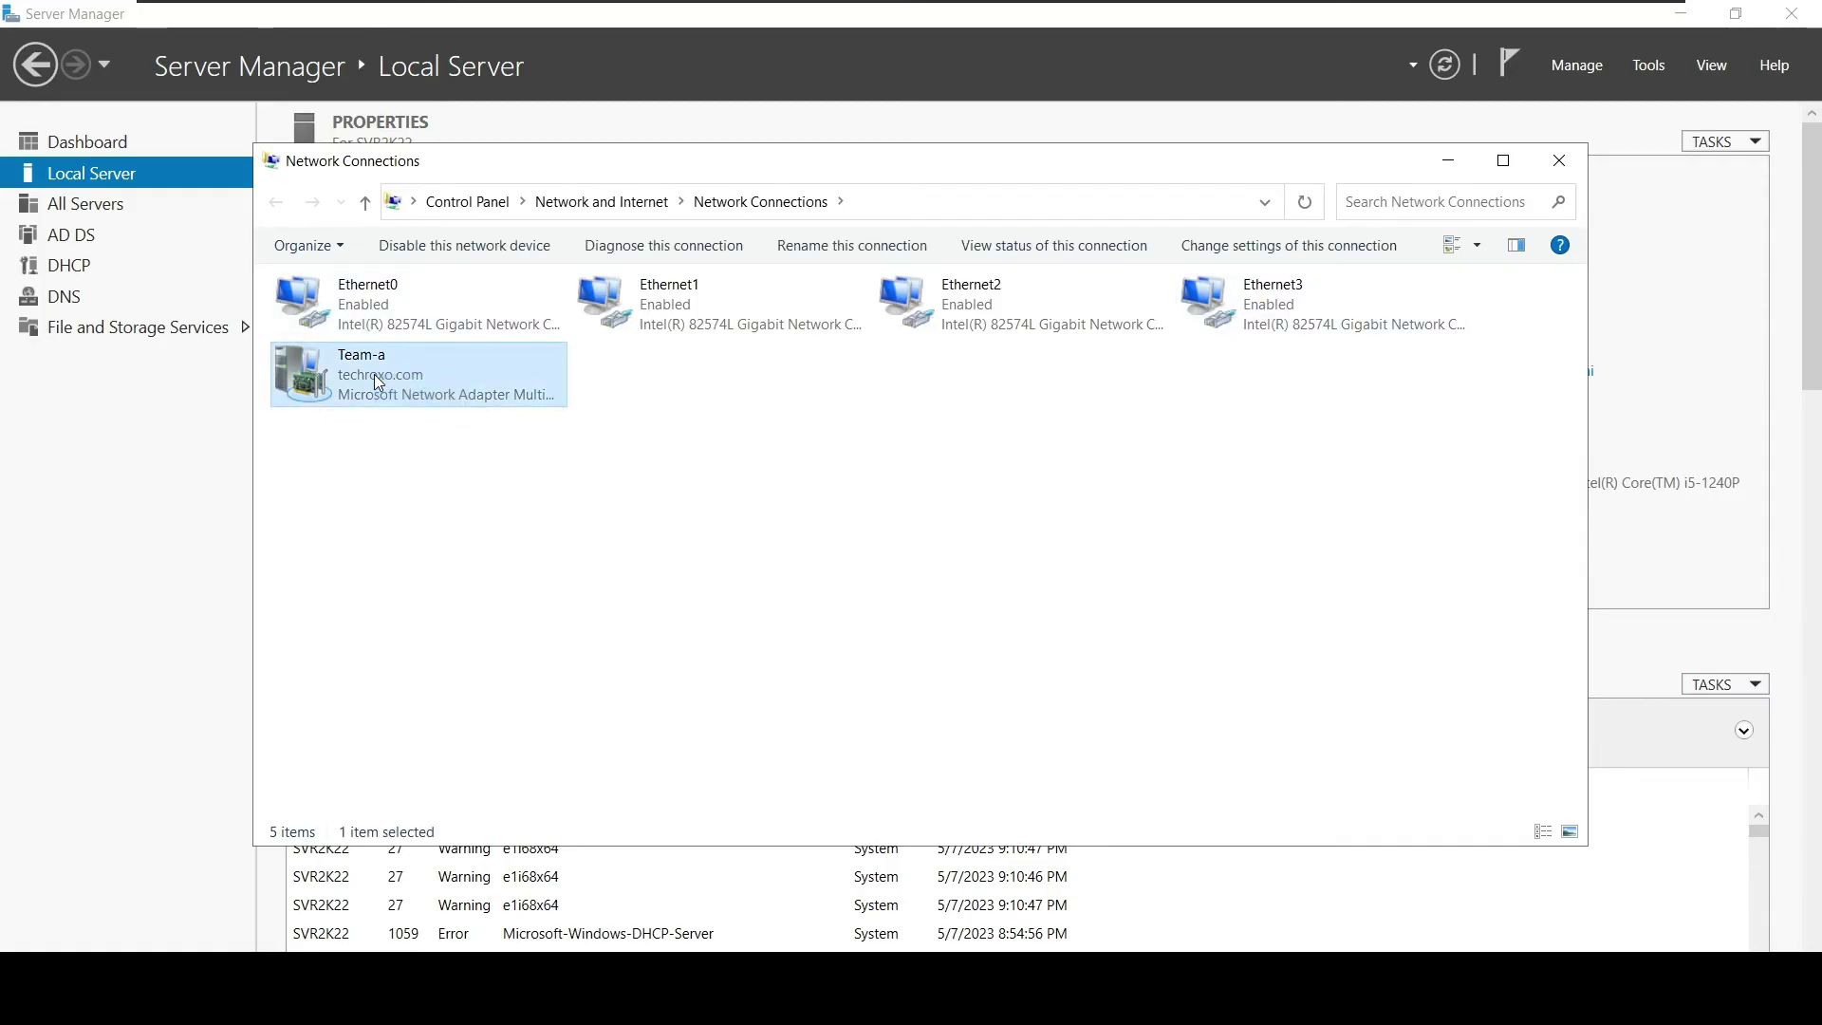
click(610, 476)
click(436, 301)
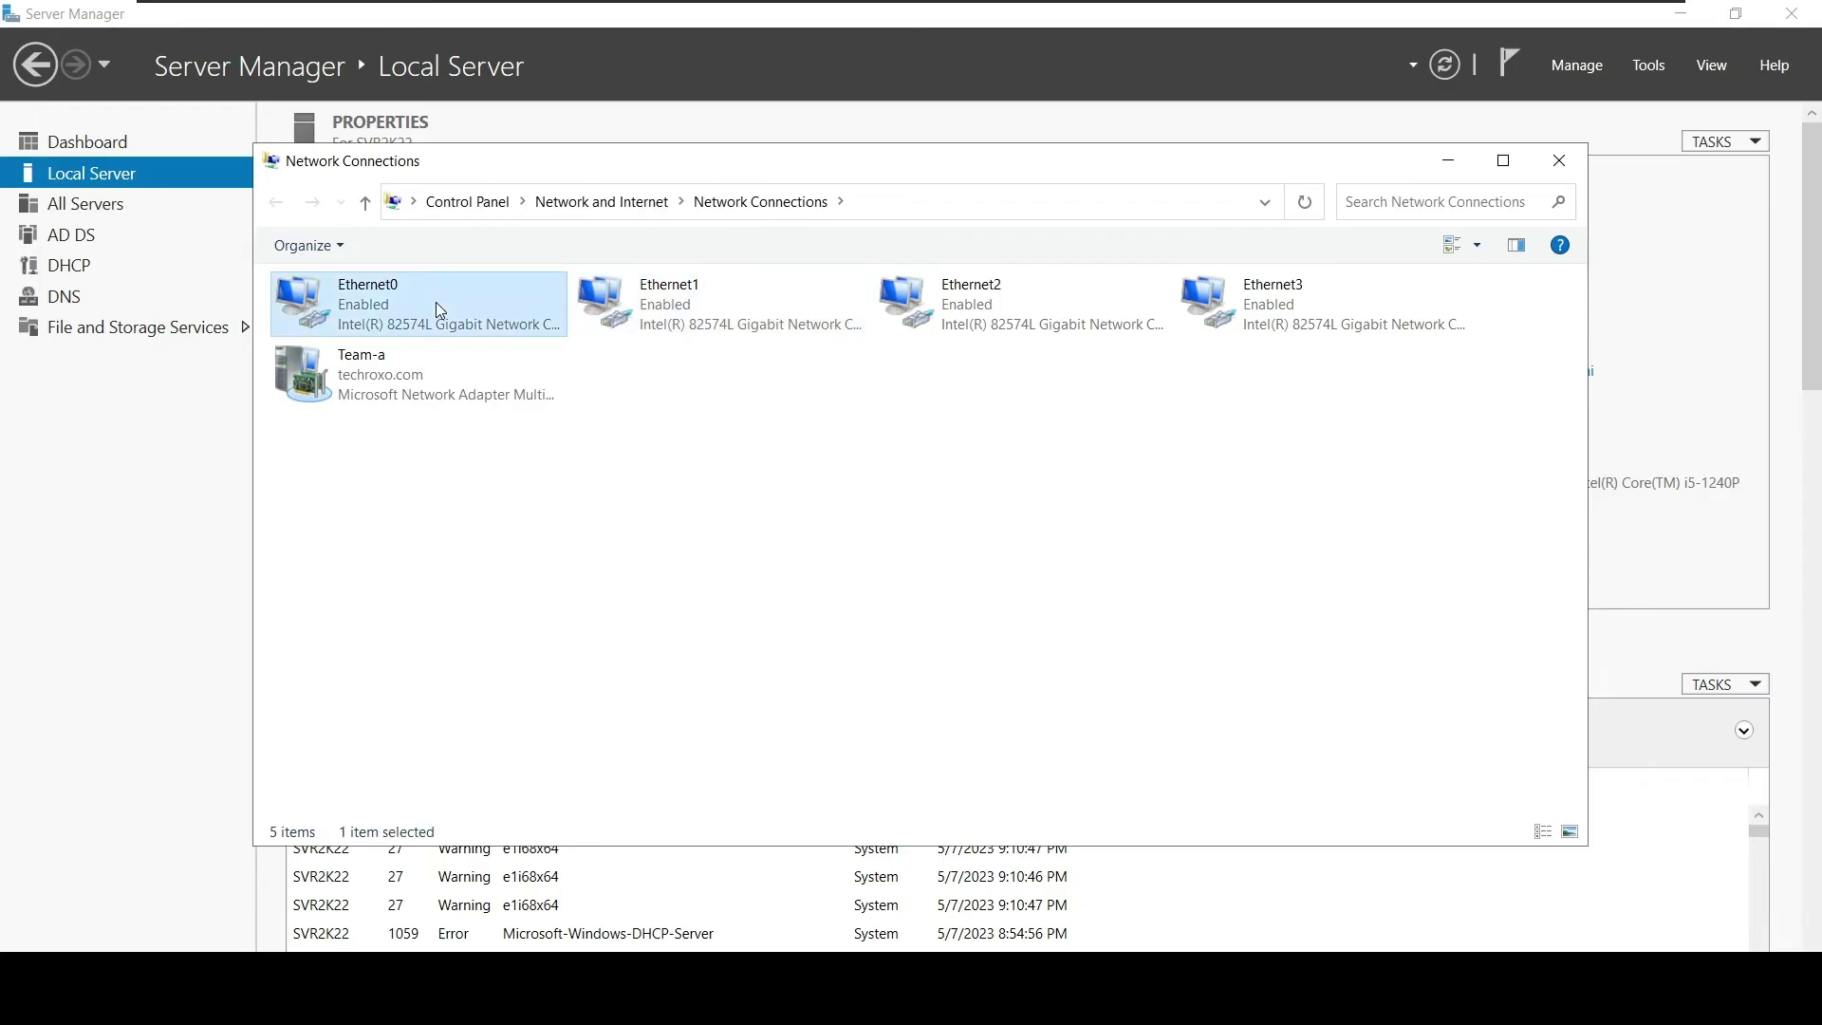
double_click(436, 301)
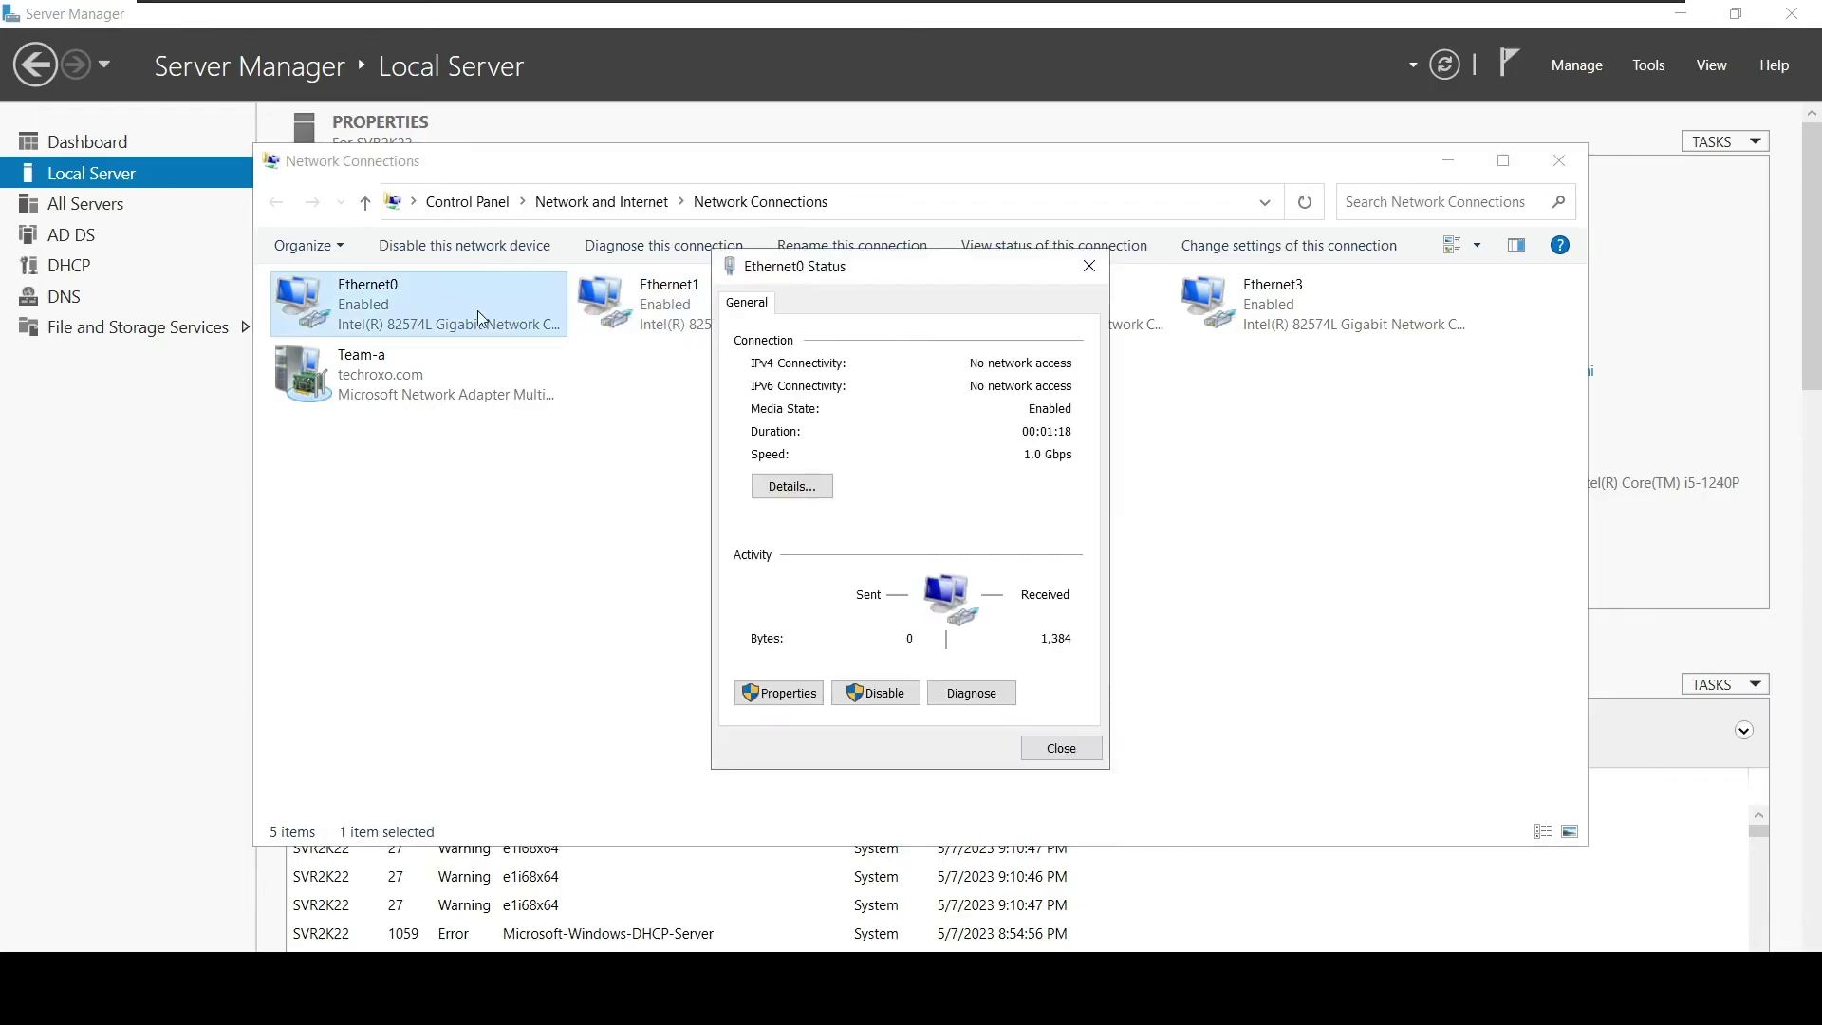
click(811, 490)
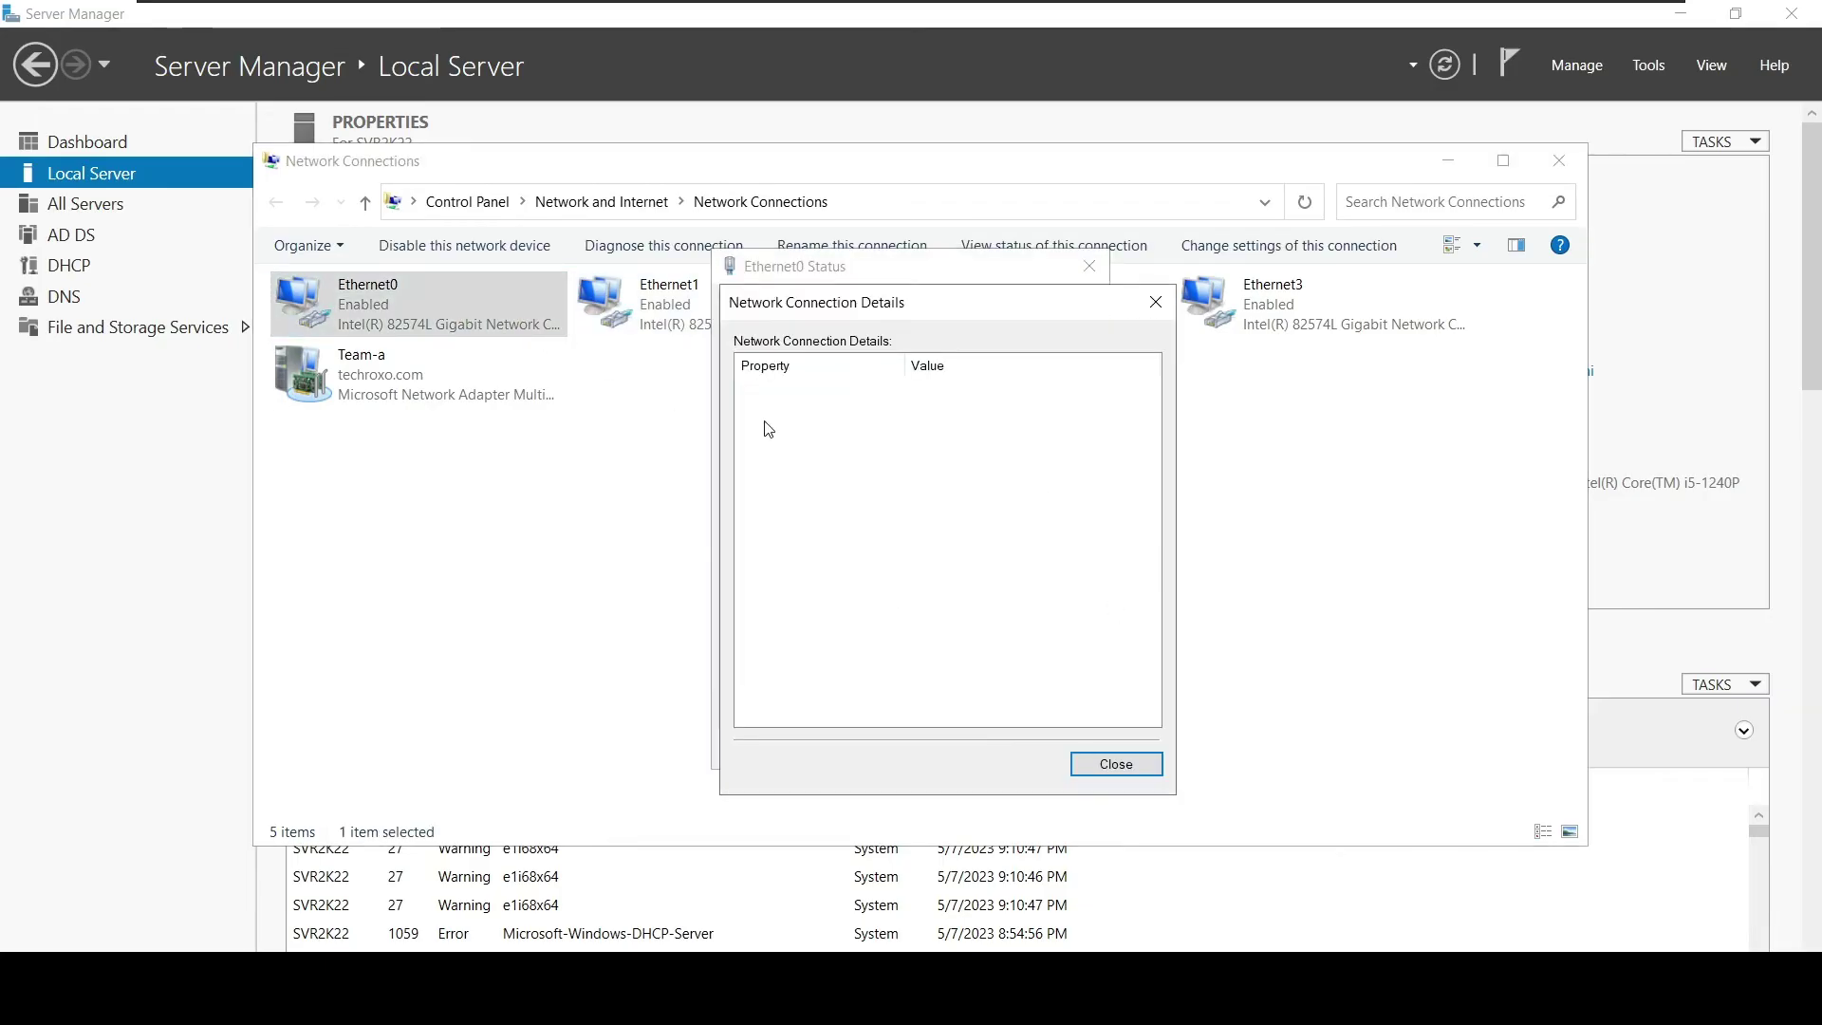
click(1112, 771)
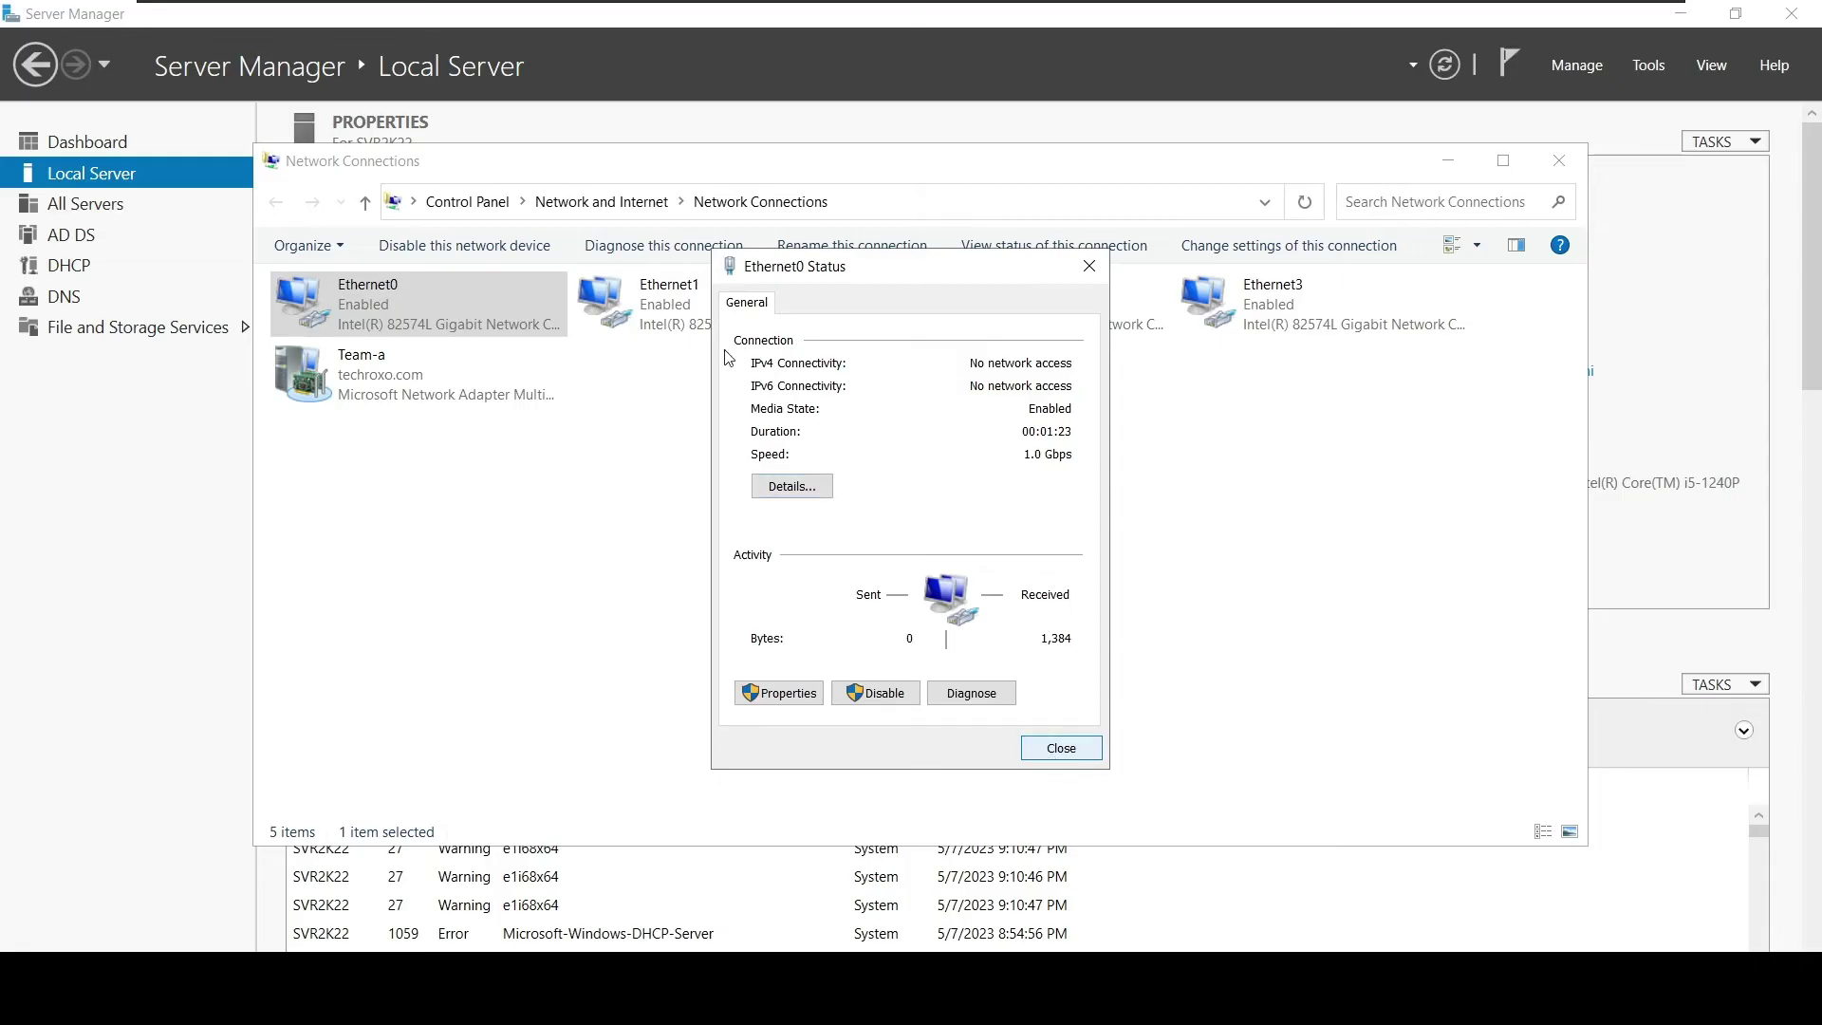
click(1061, 749)
click(872, 631)
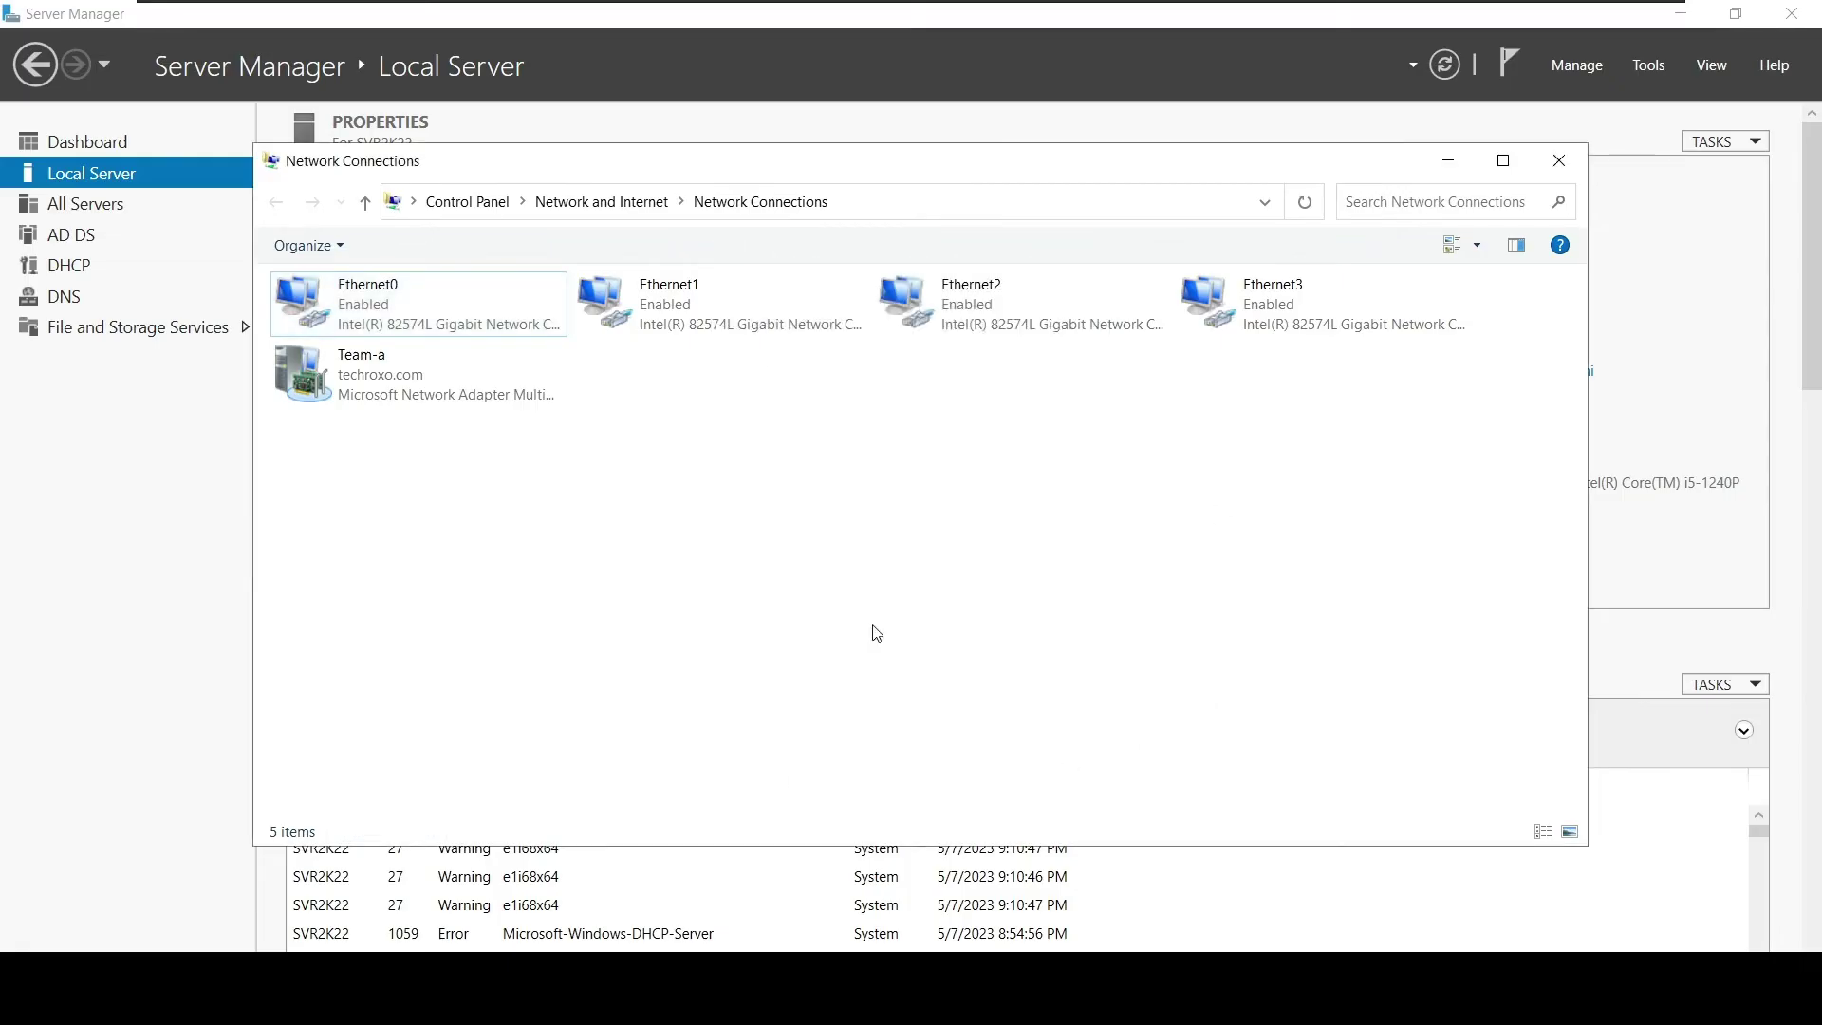
- Inspect Team-a's connection status, speed and network connection details
double_click(501, 407)
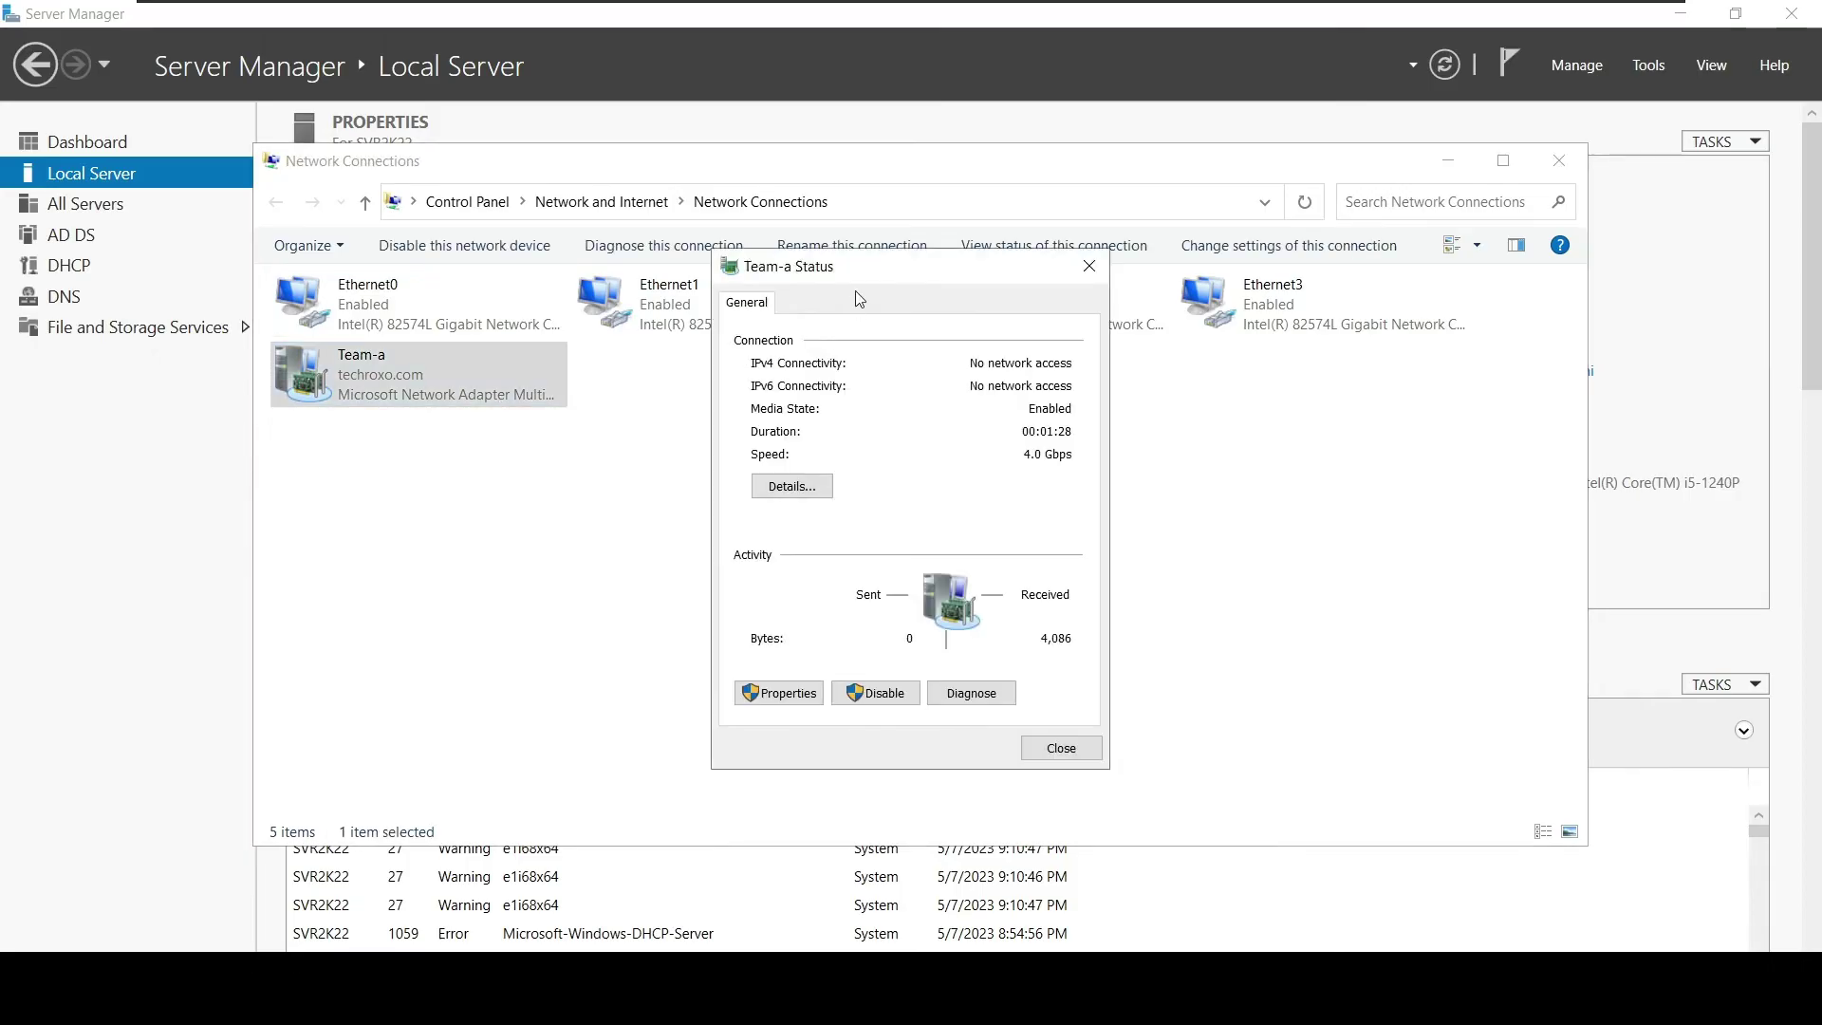
drag(859, 277, 844, 250)
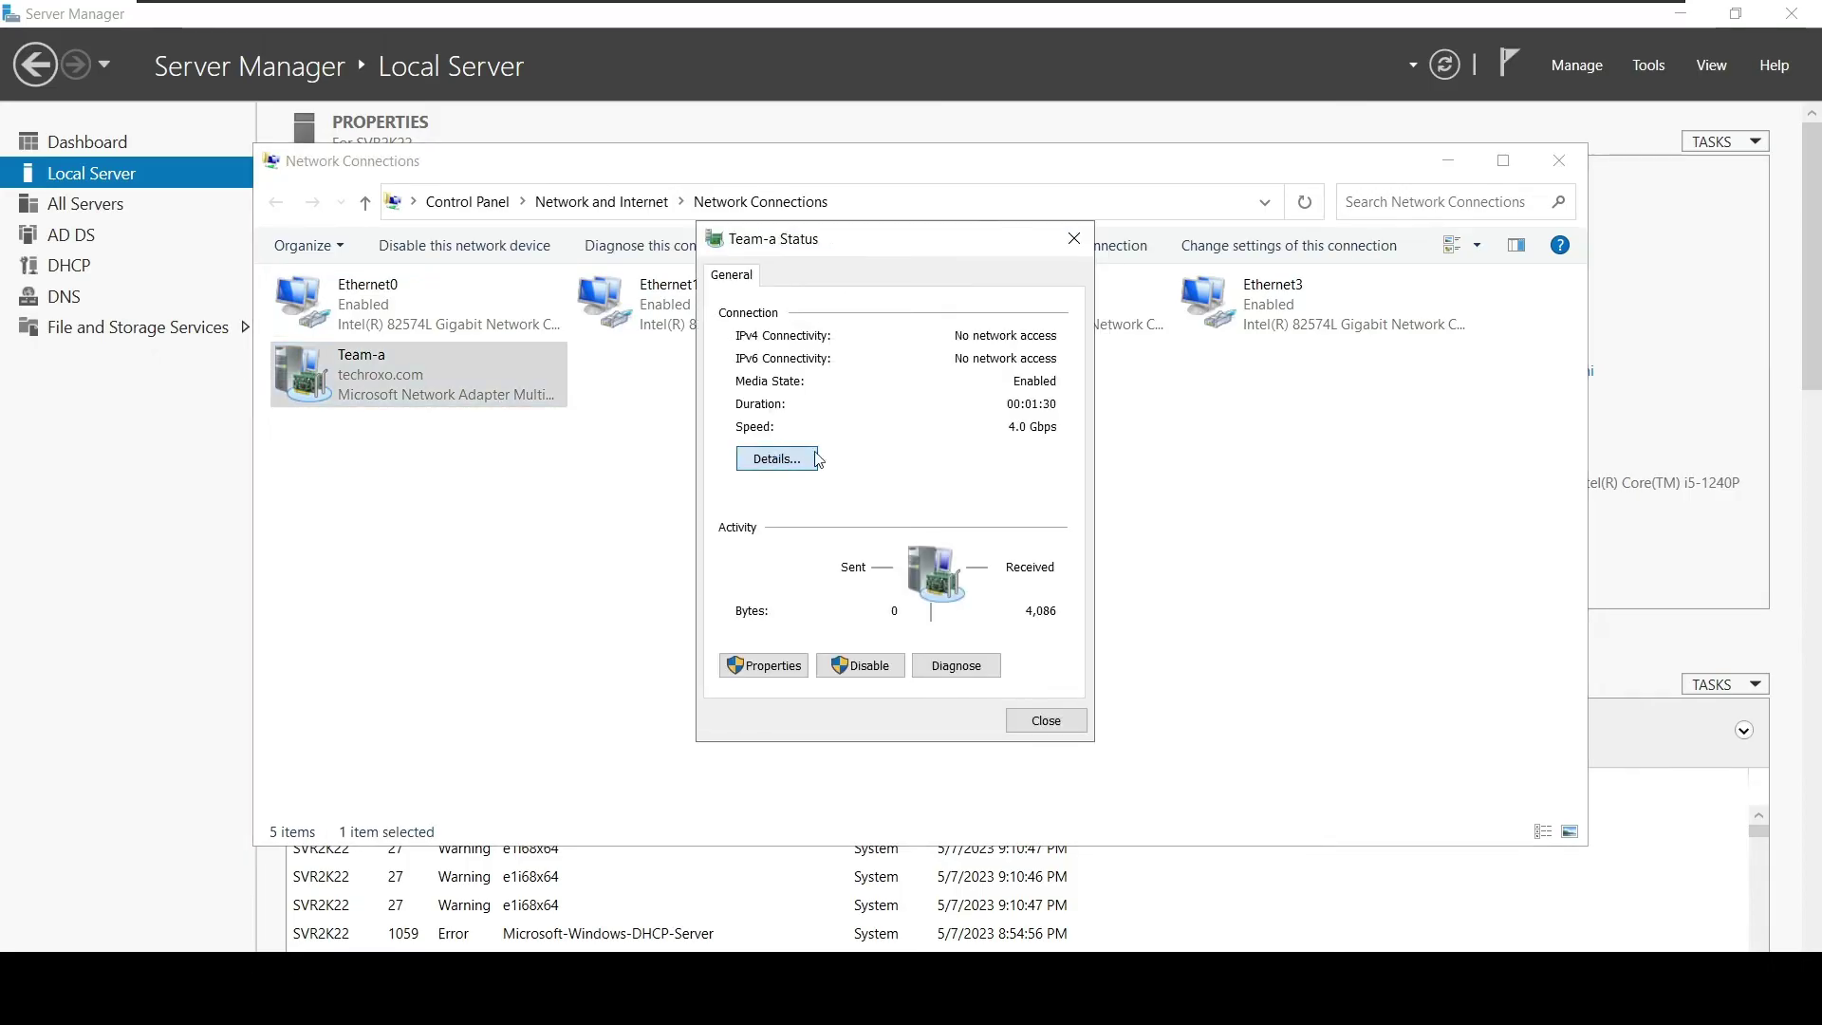
click(777, 459)
click(1100, 736)
click(1070, 726)
- In Team-a's IPv4 properties, assign the static IP address 192.168.1.10 with subnet mask 255.255.255.0
double_click(472, 364)
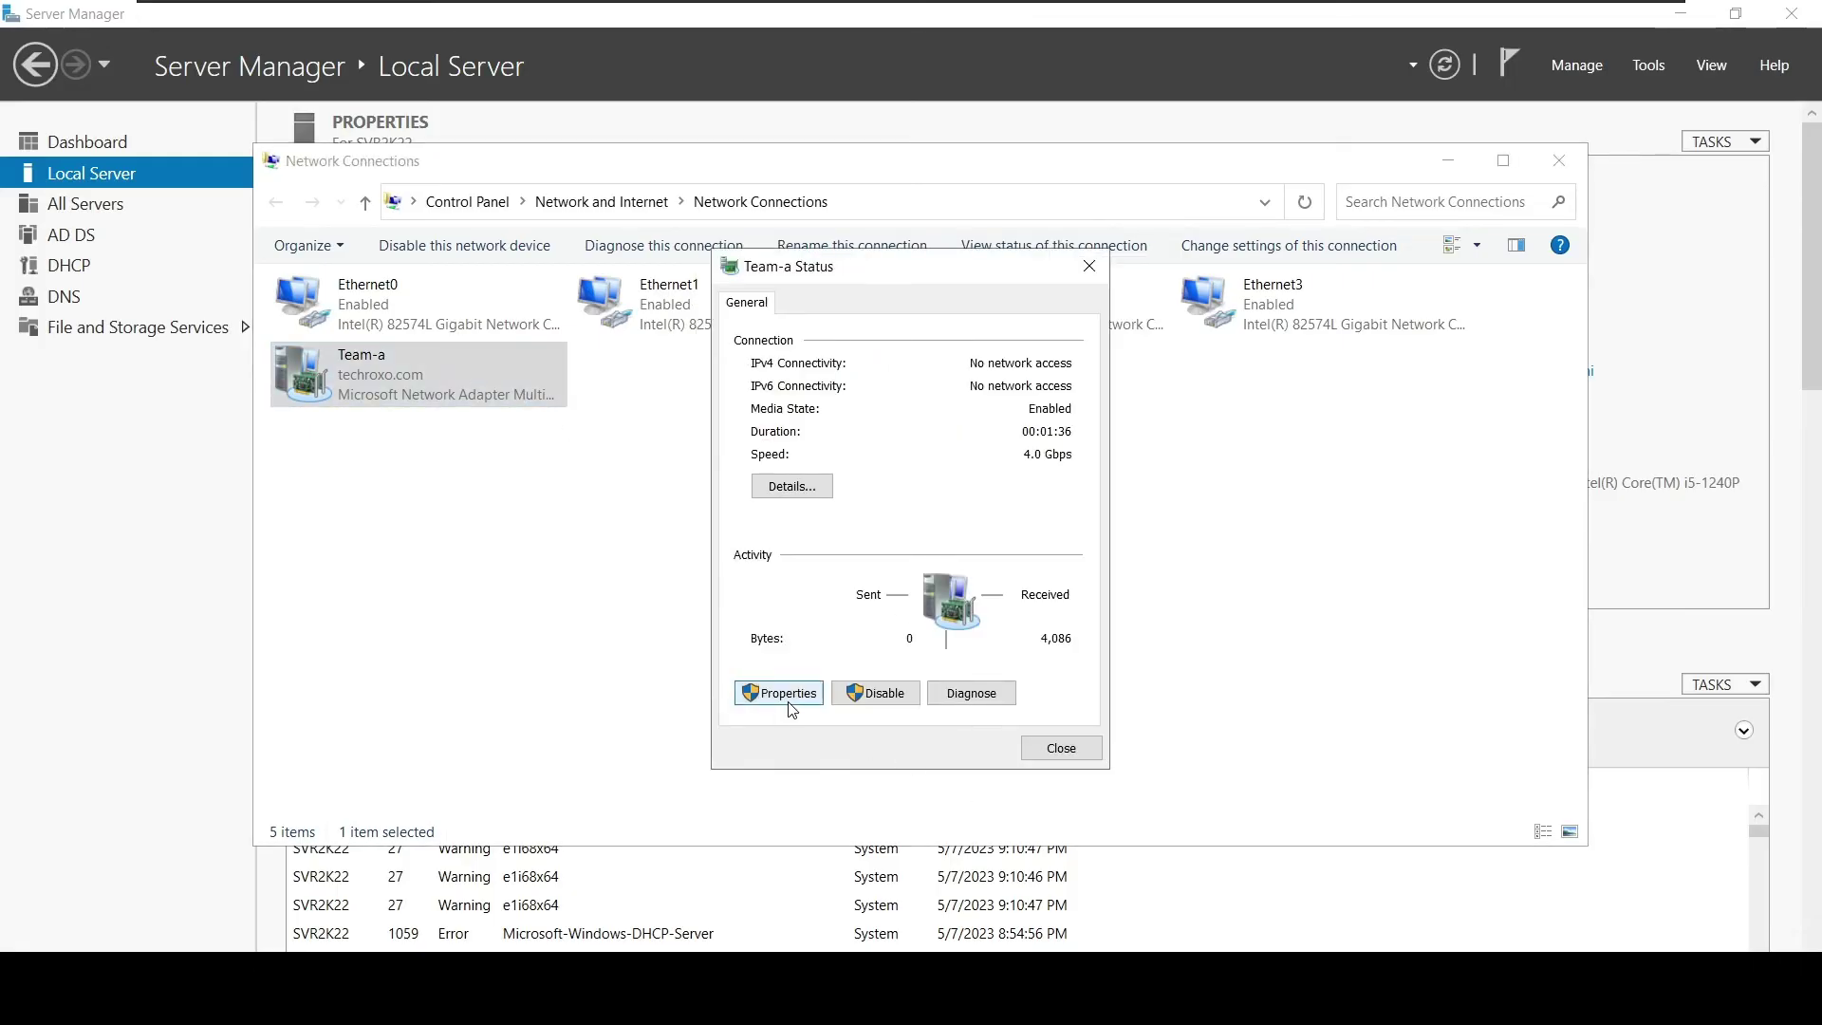
click(788, 693)
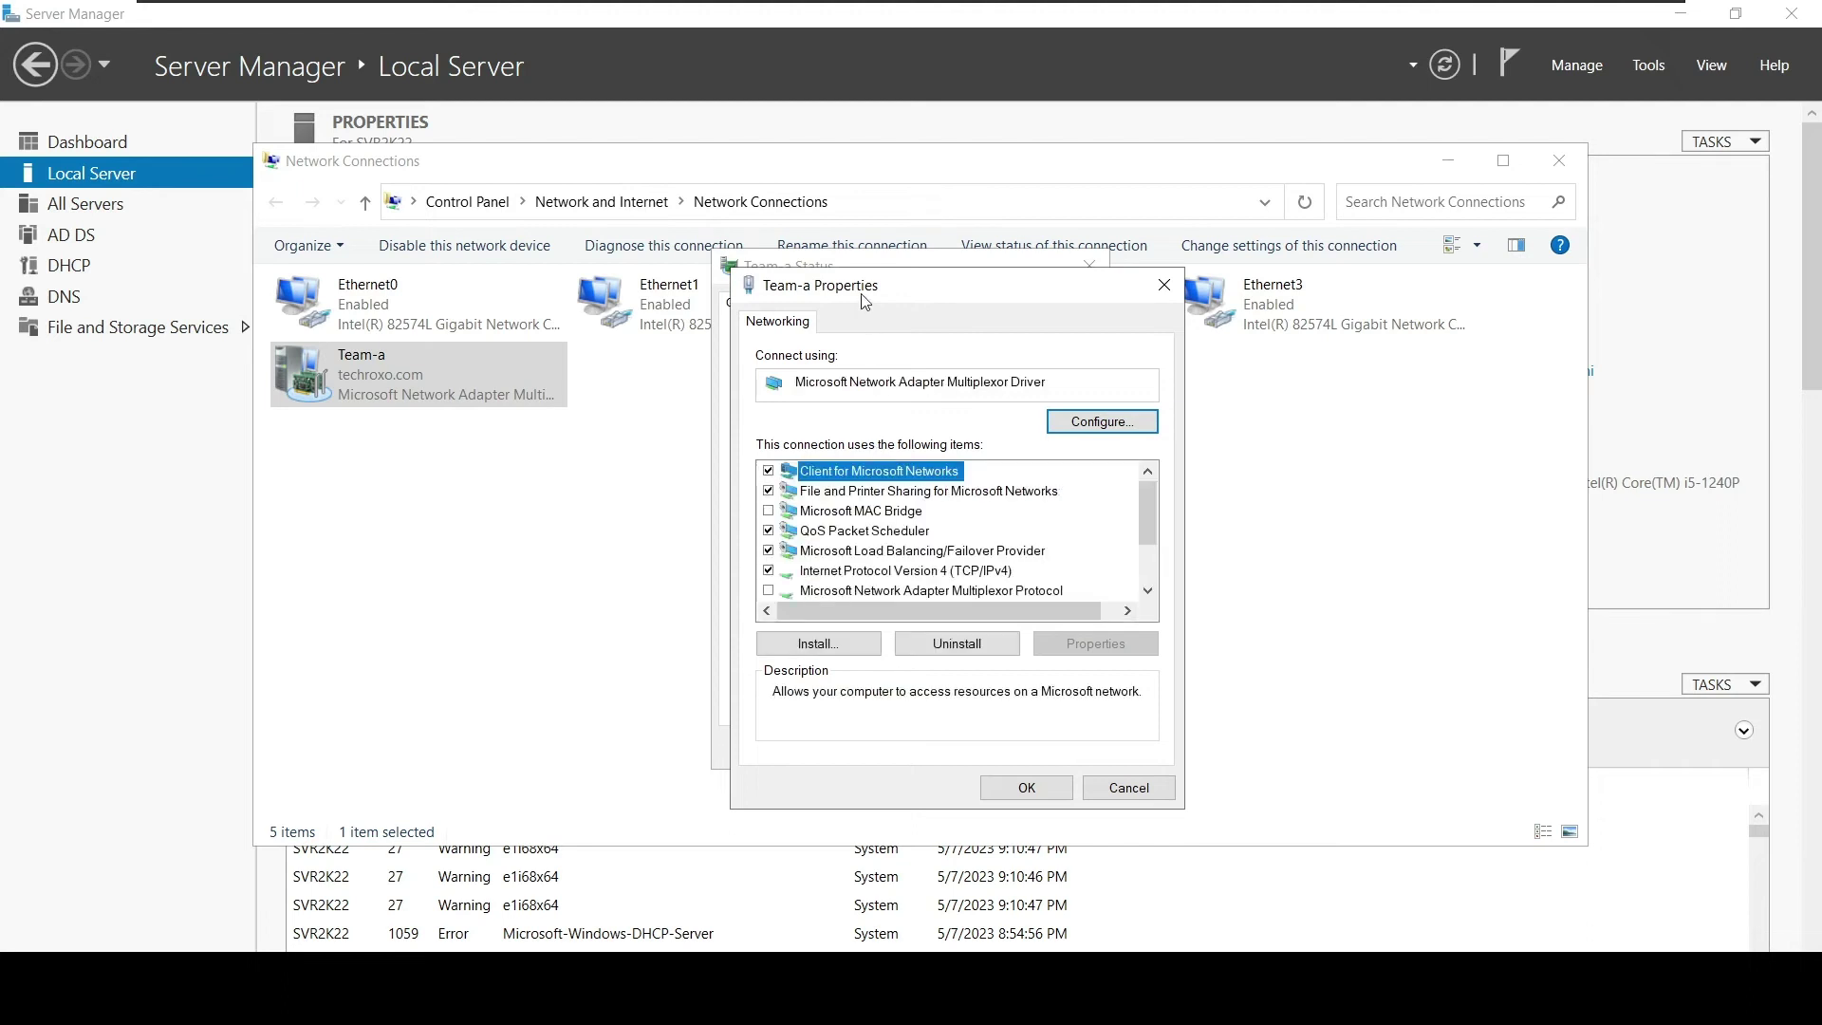
drag(863, 300, 828, 264)
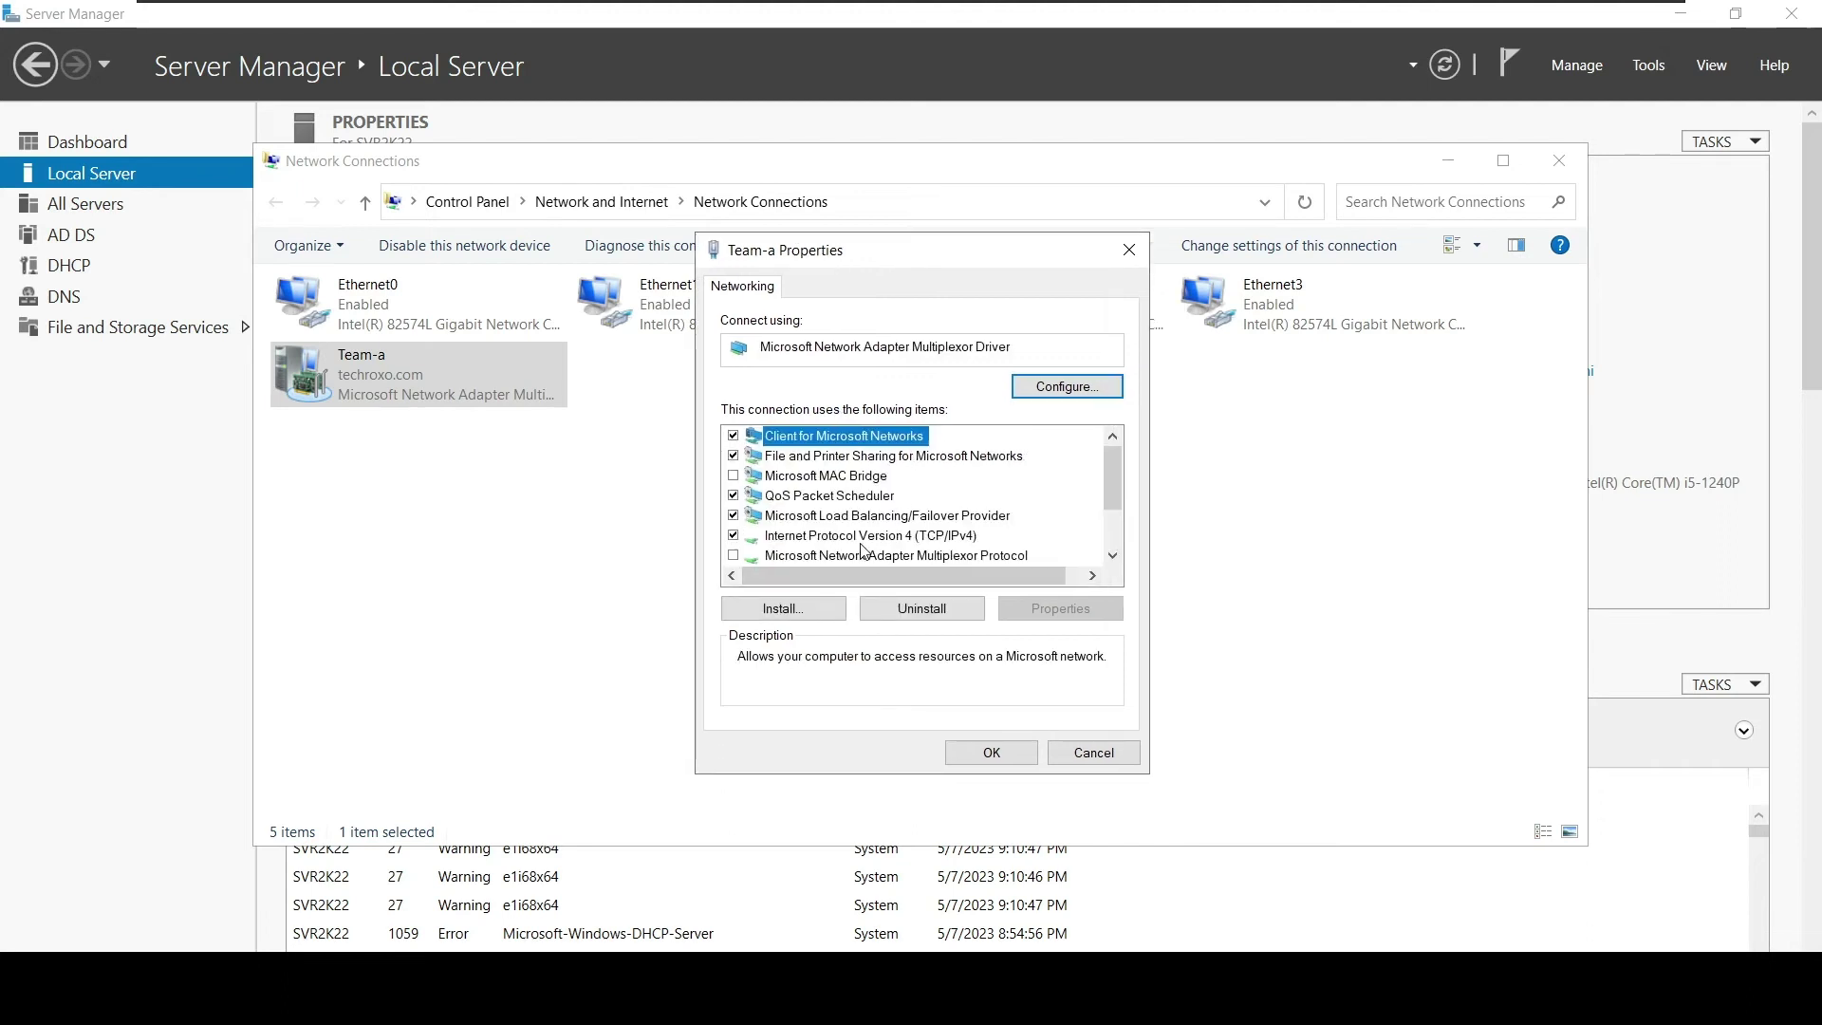
double_click(869, 537)
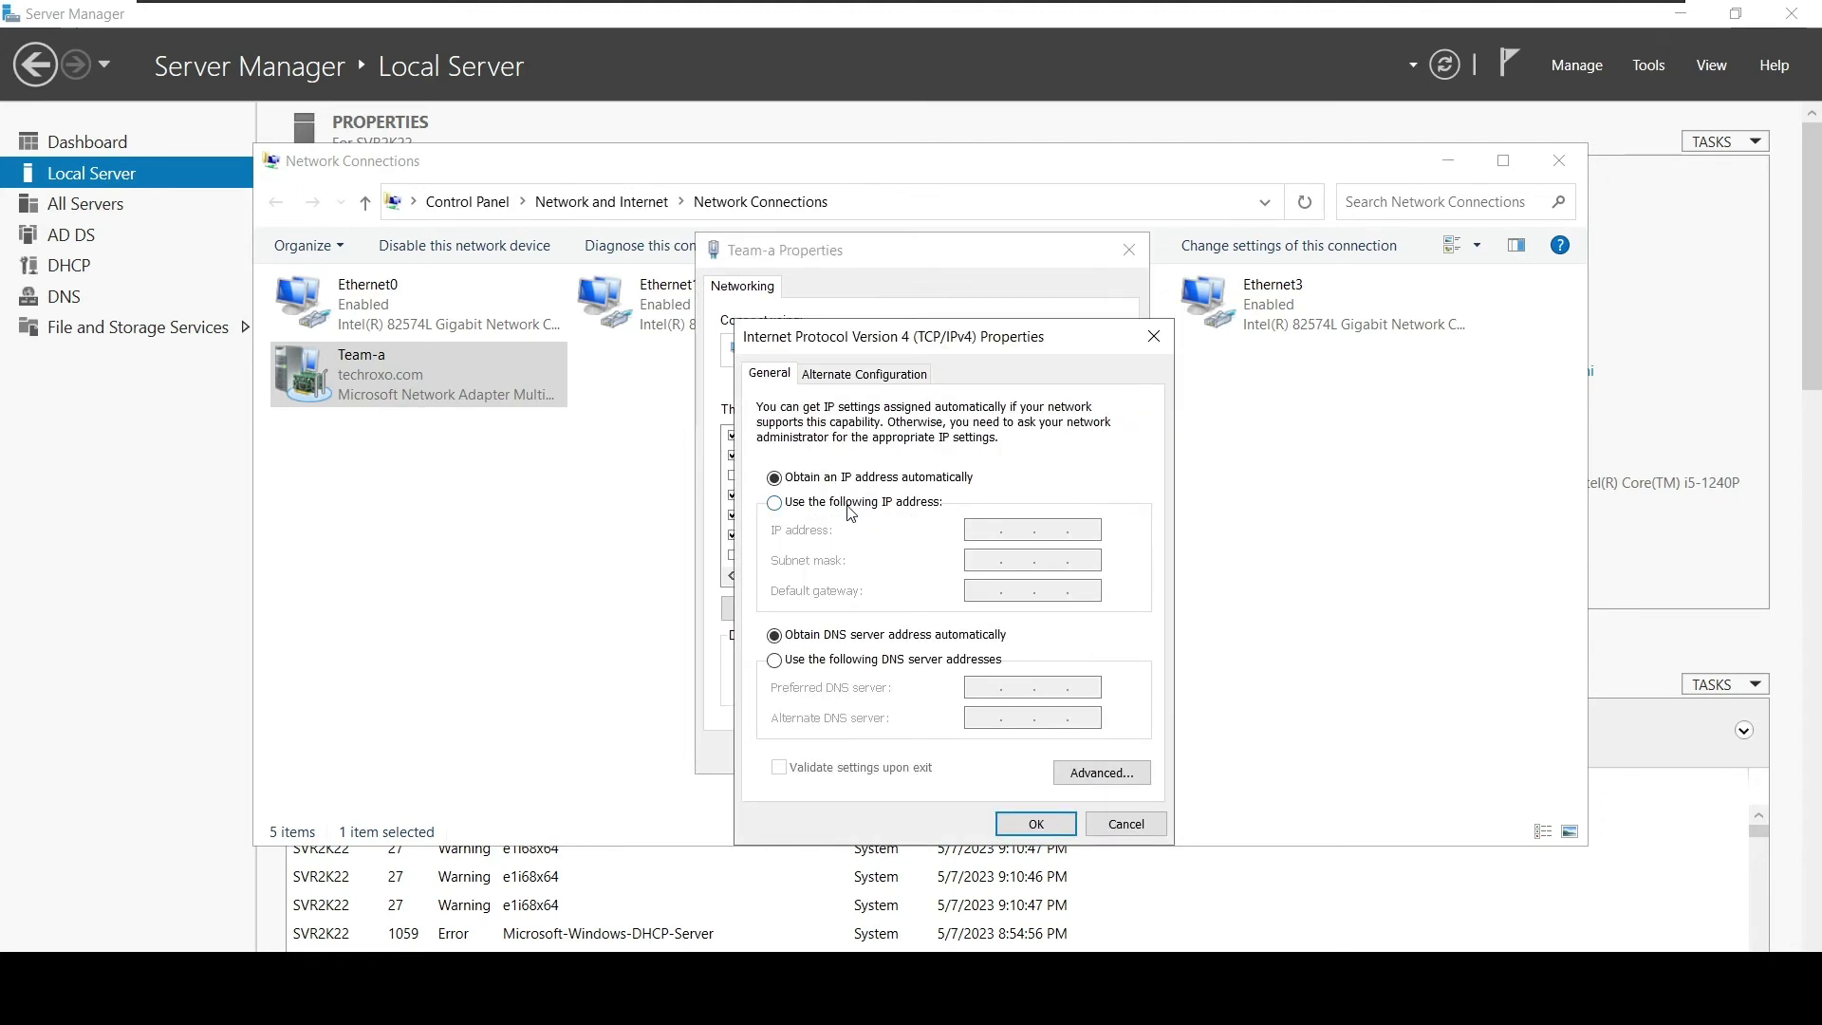
click(851, 509)
click(997, 531)
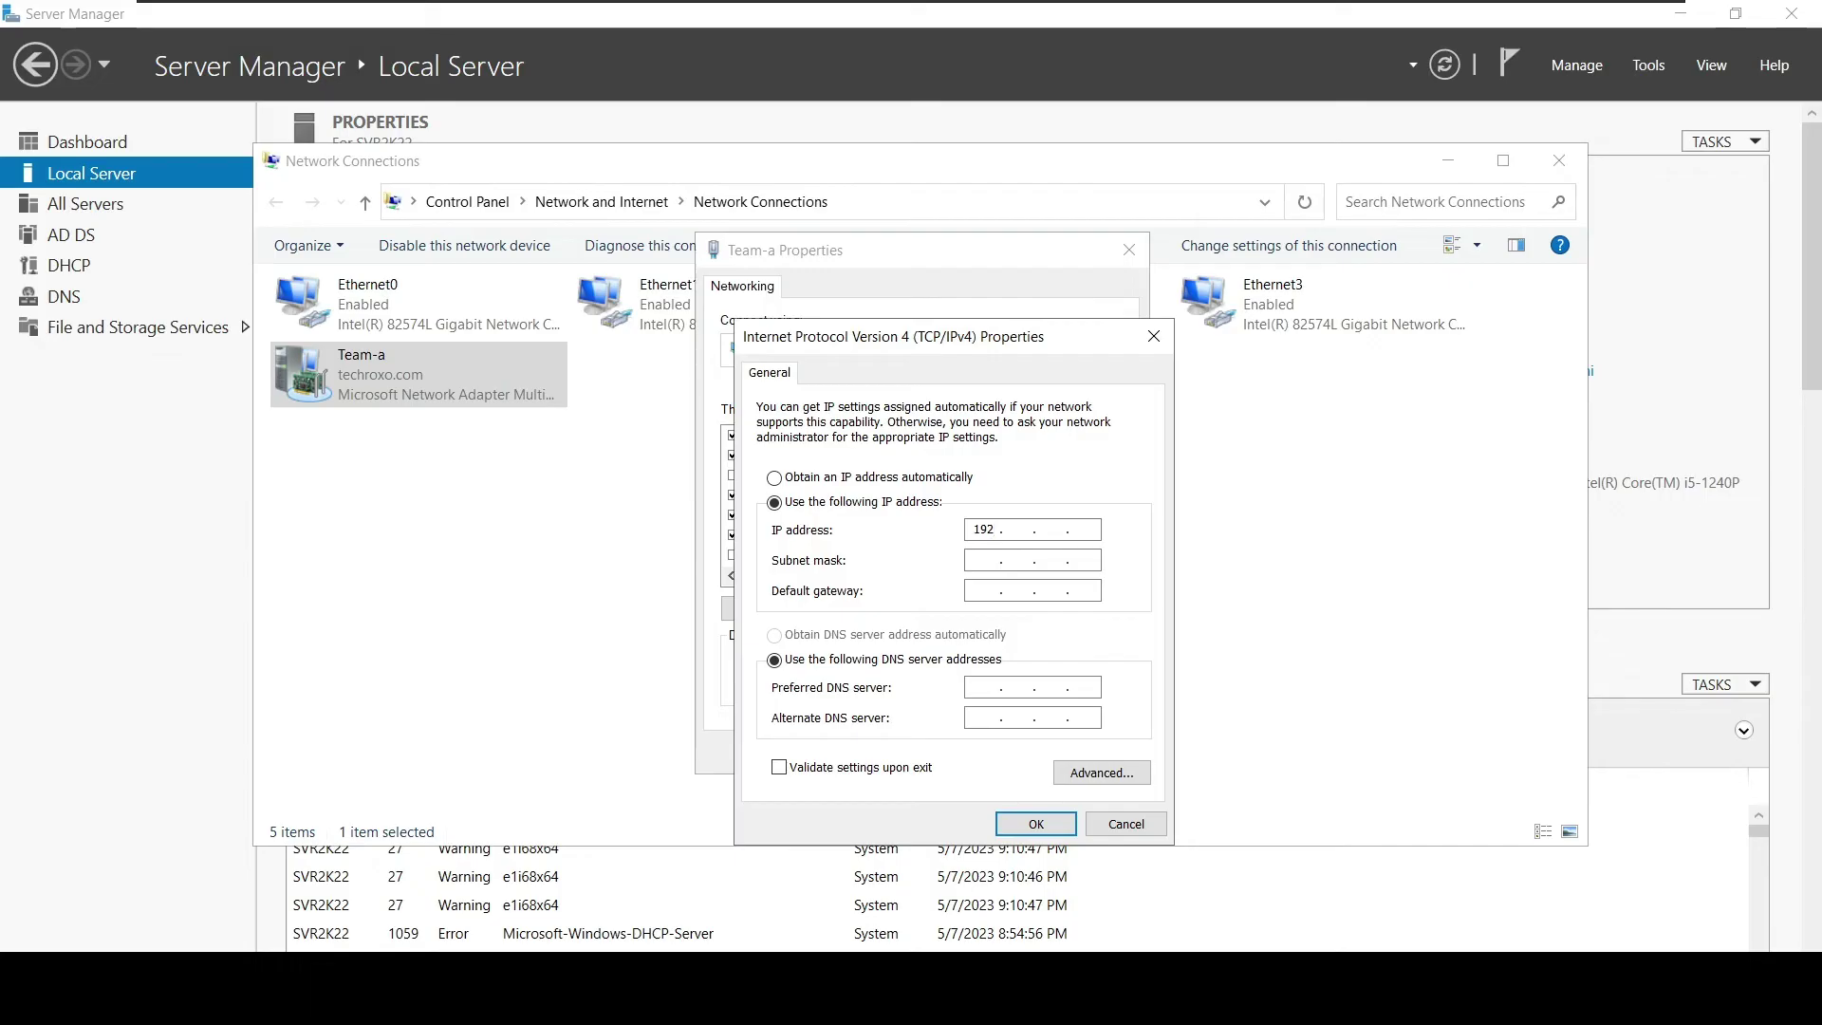
text(192 . 168 . 1 . 10)
key(Tab)
key(Tab)
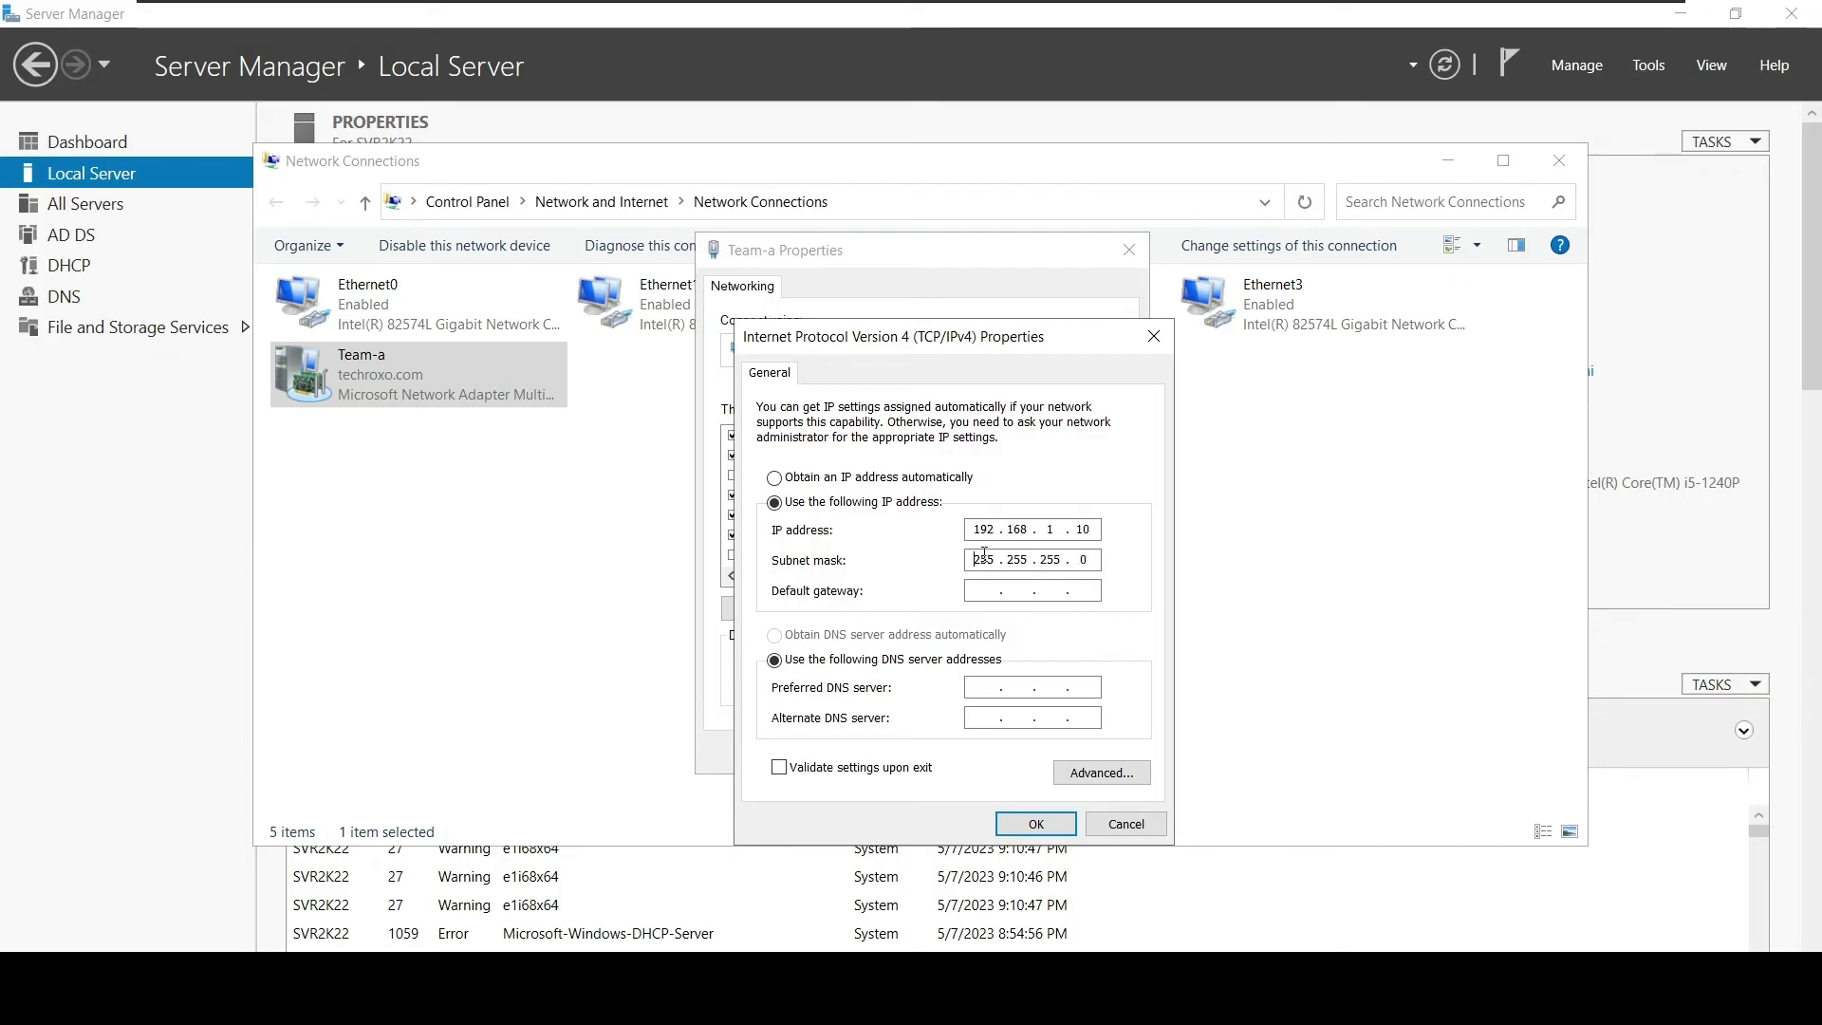
- Set Team-a's default gateway to 192.168.1.1 and preferred DNS server to 192.168.1.10, and apply the IPv4 settings
text(192.168.1.1)
key(Tab)
key(Tab)
text(192.168.1.10)
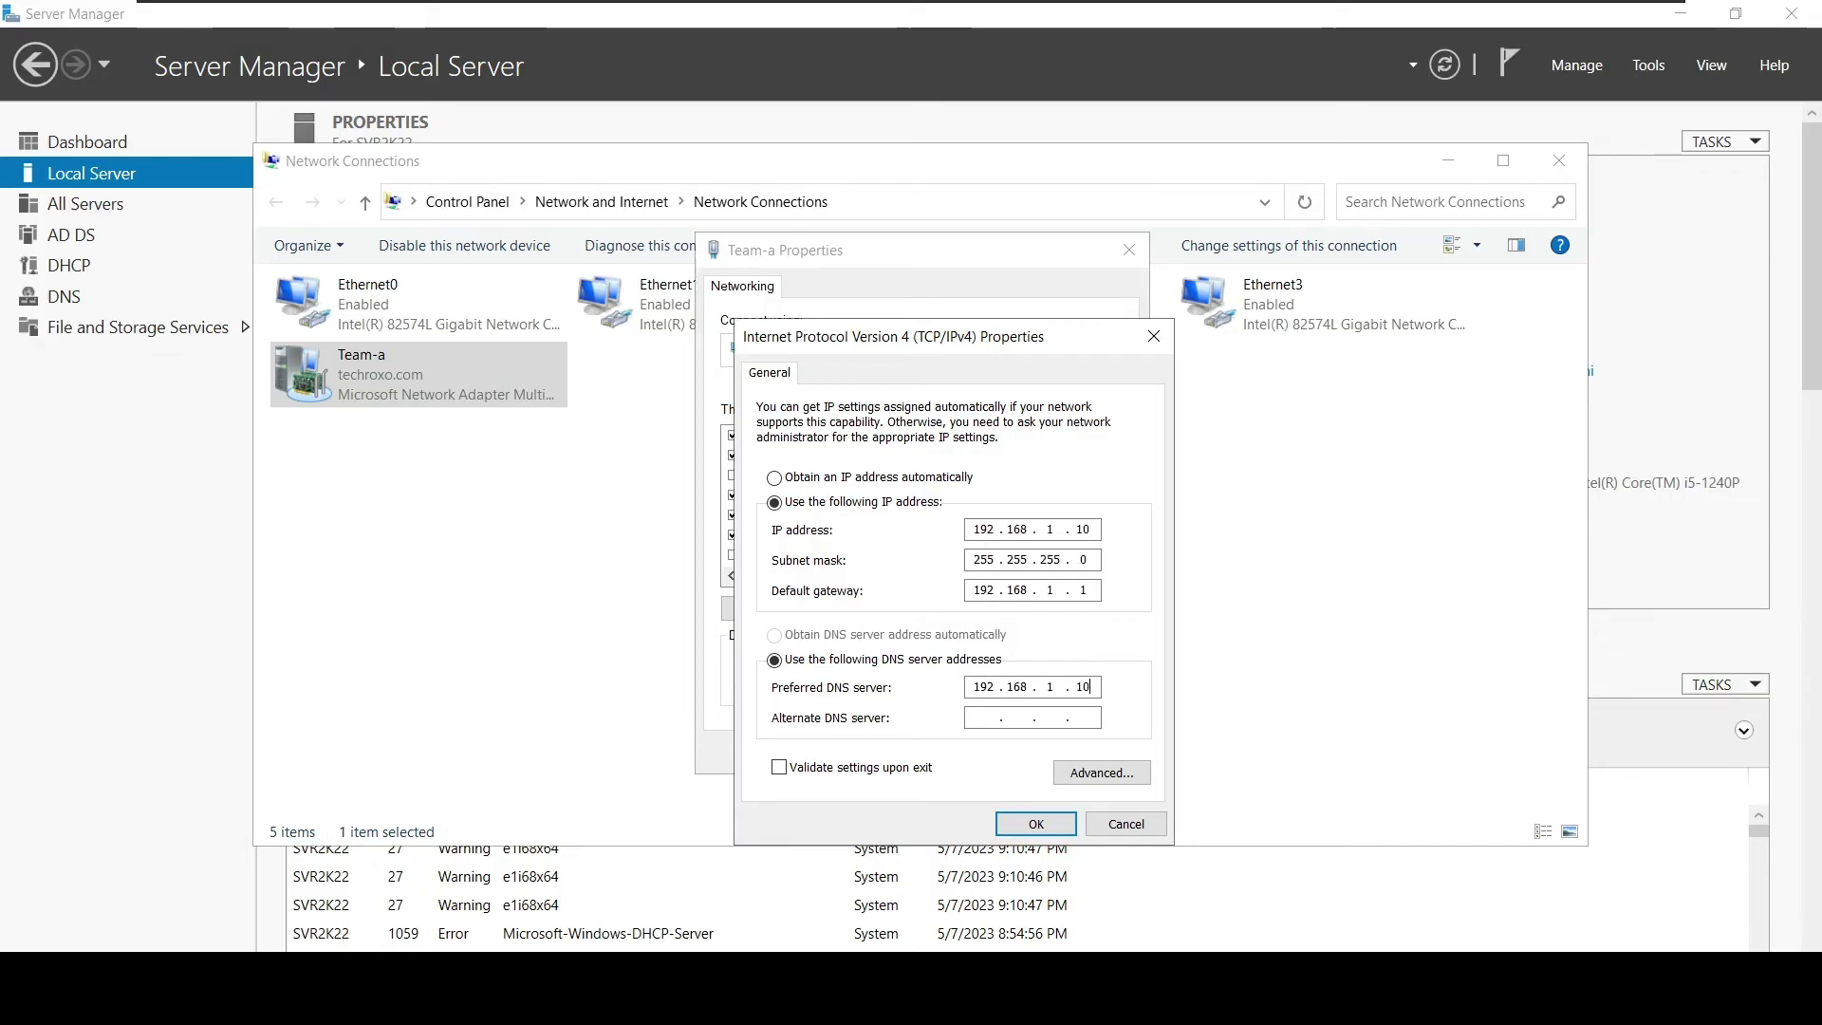
click(1044, 829)
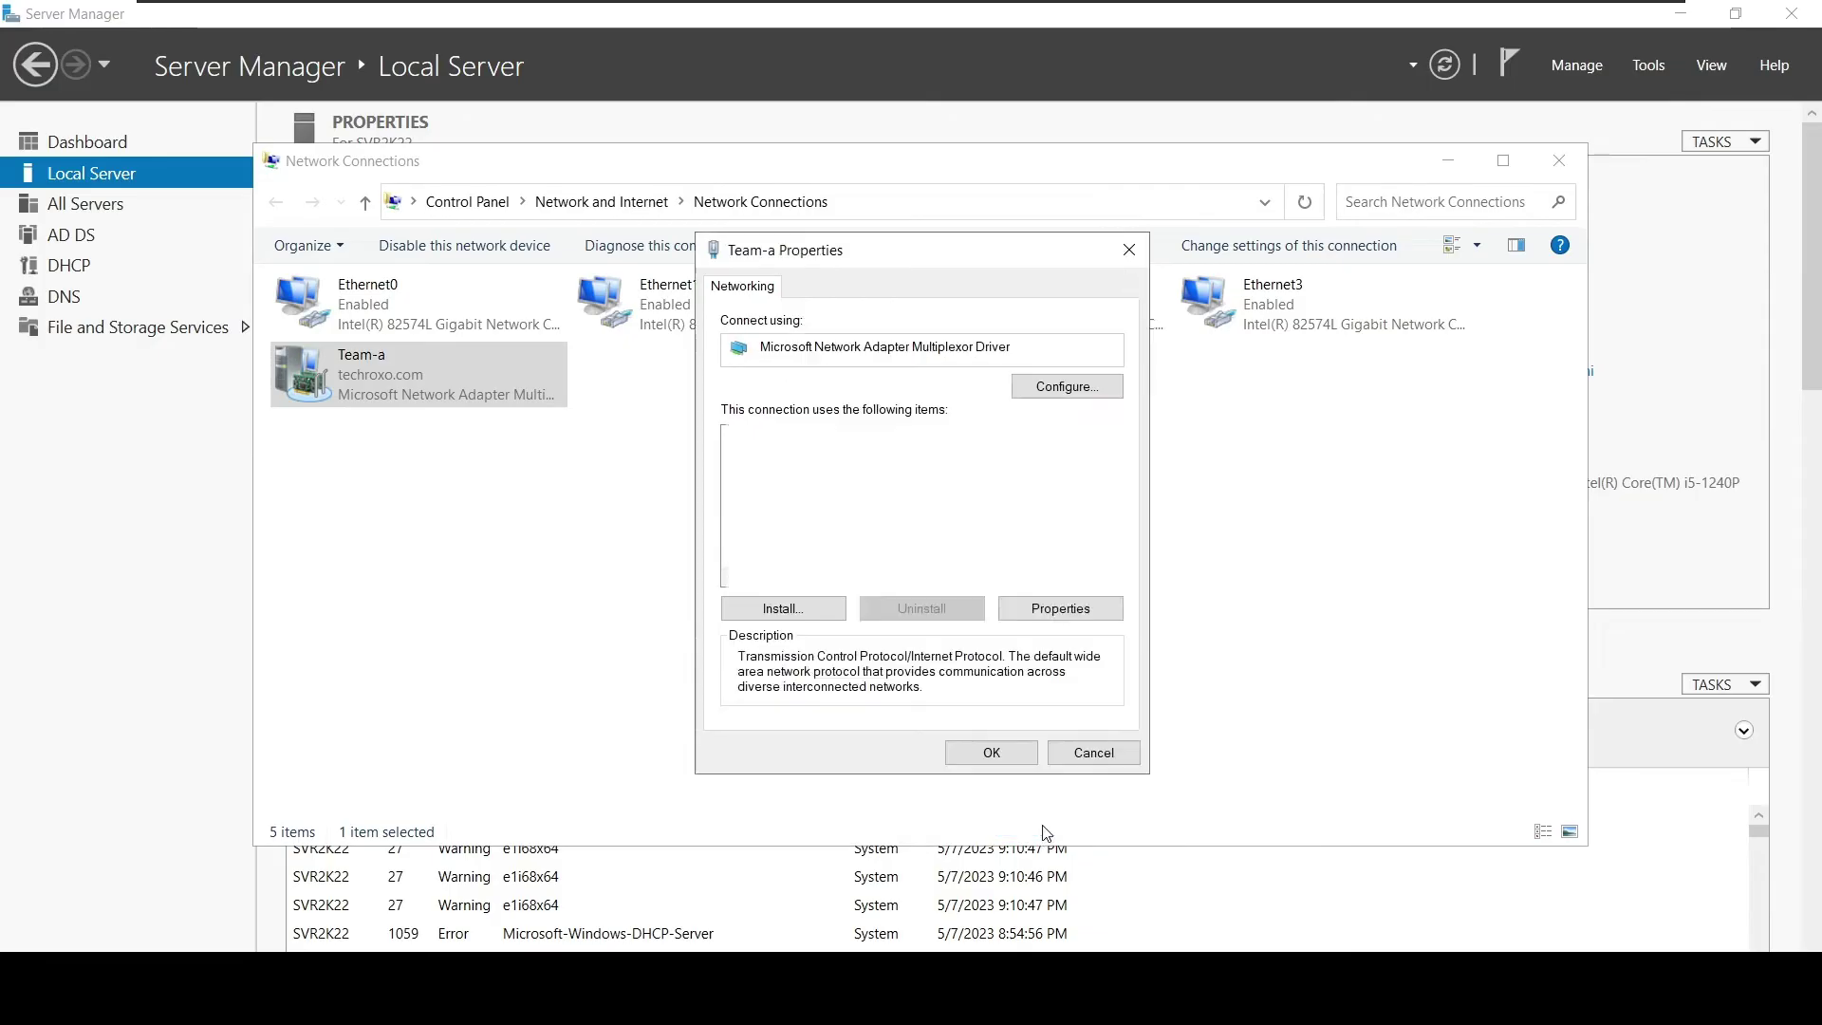
click(1002, 756)
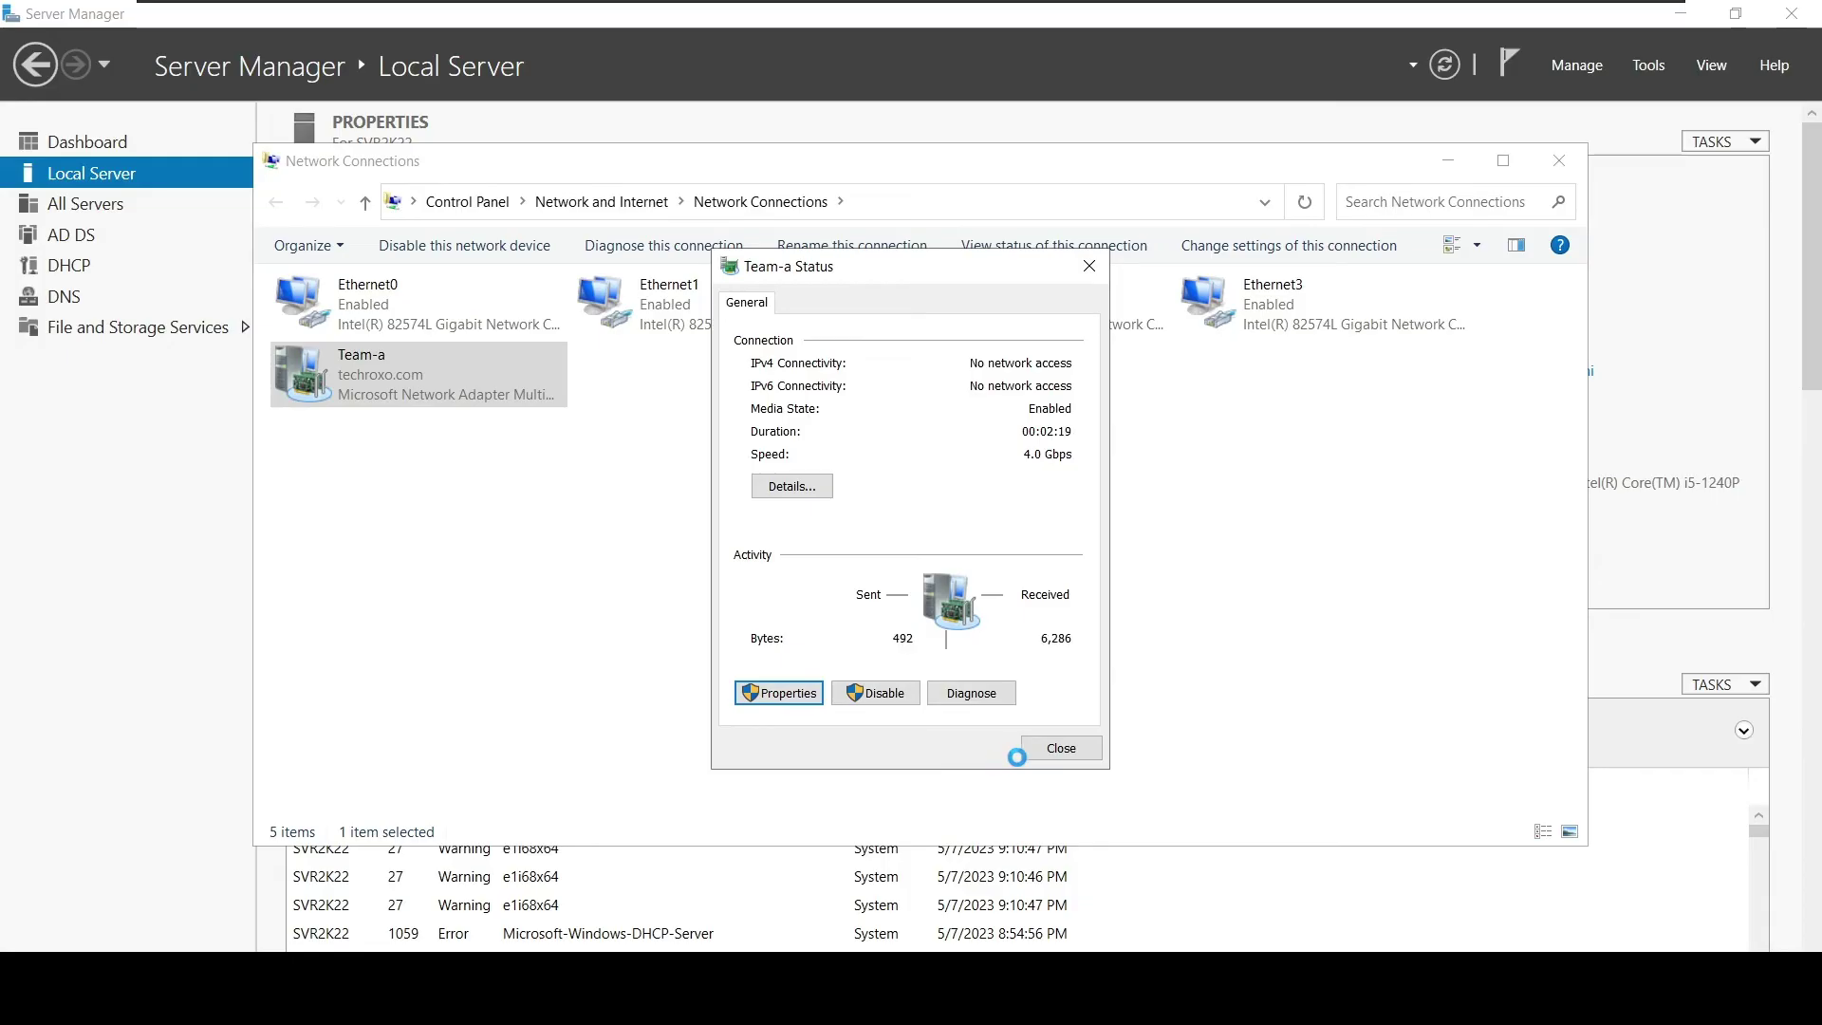
- Close Team-a's status and Network Connections, and refresh the local server's properties to check Team-a's address
click(1056, 749)
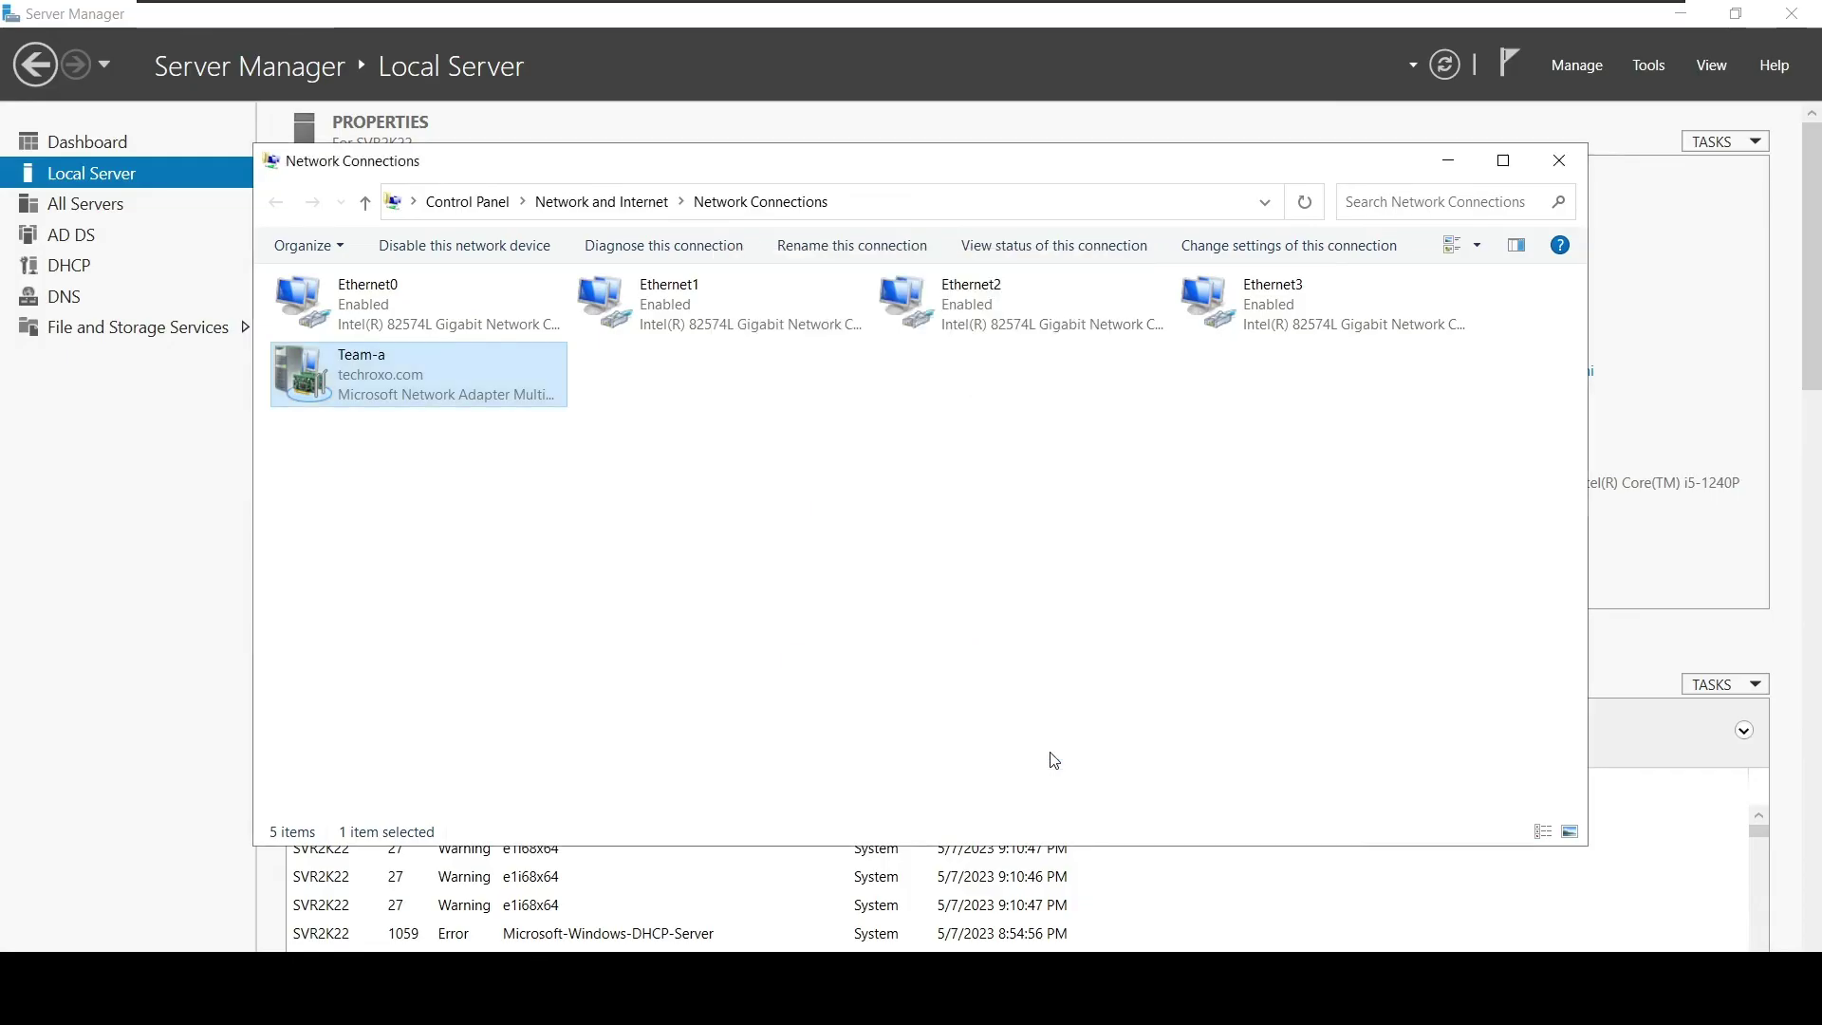
click(1558, 161)
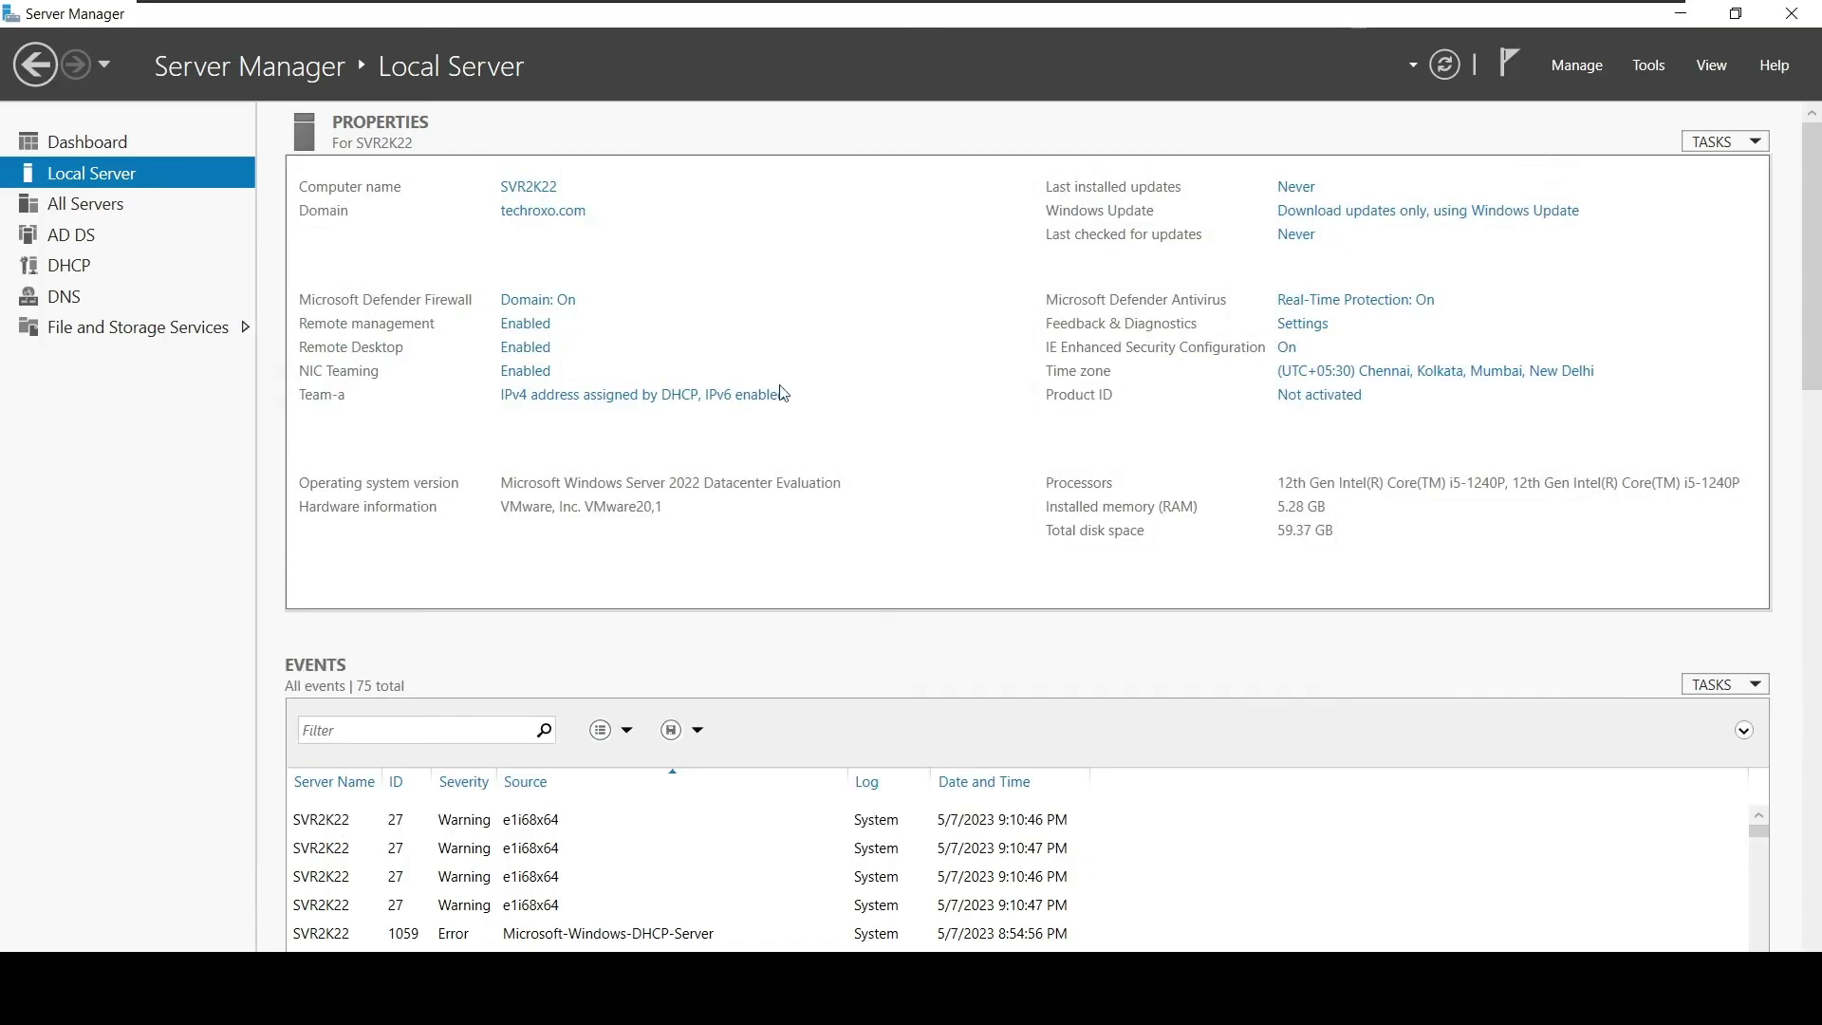
click(1445, 66)
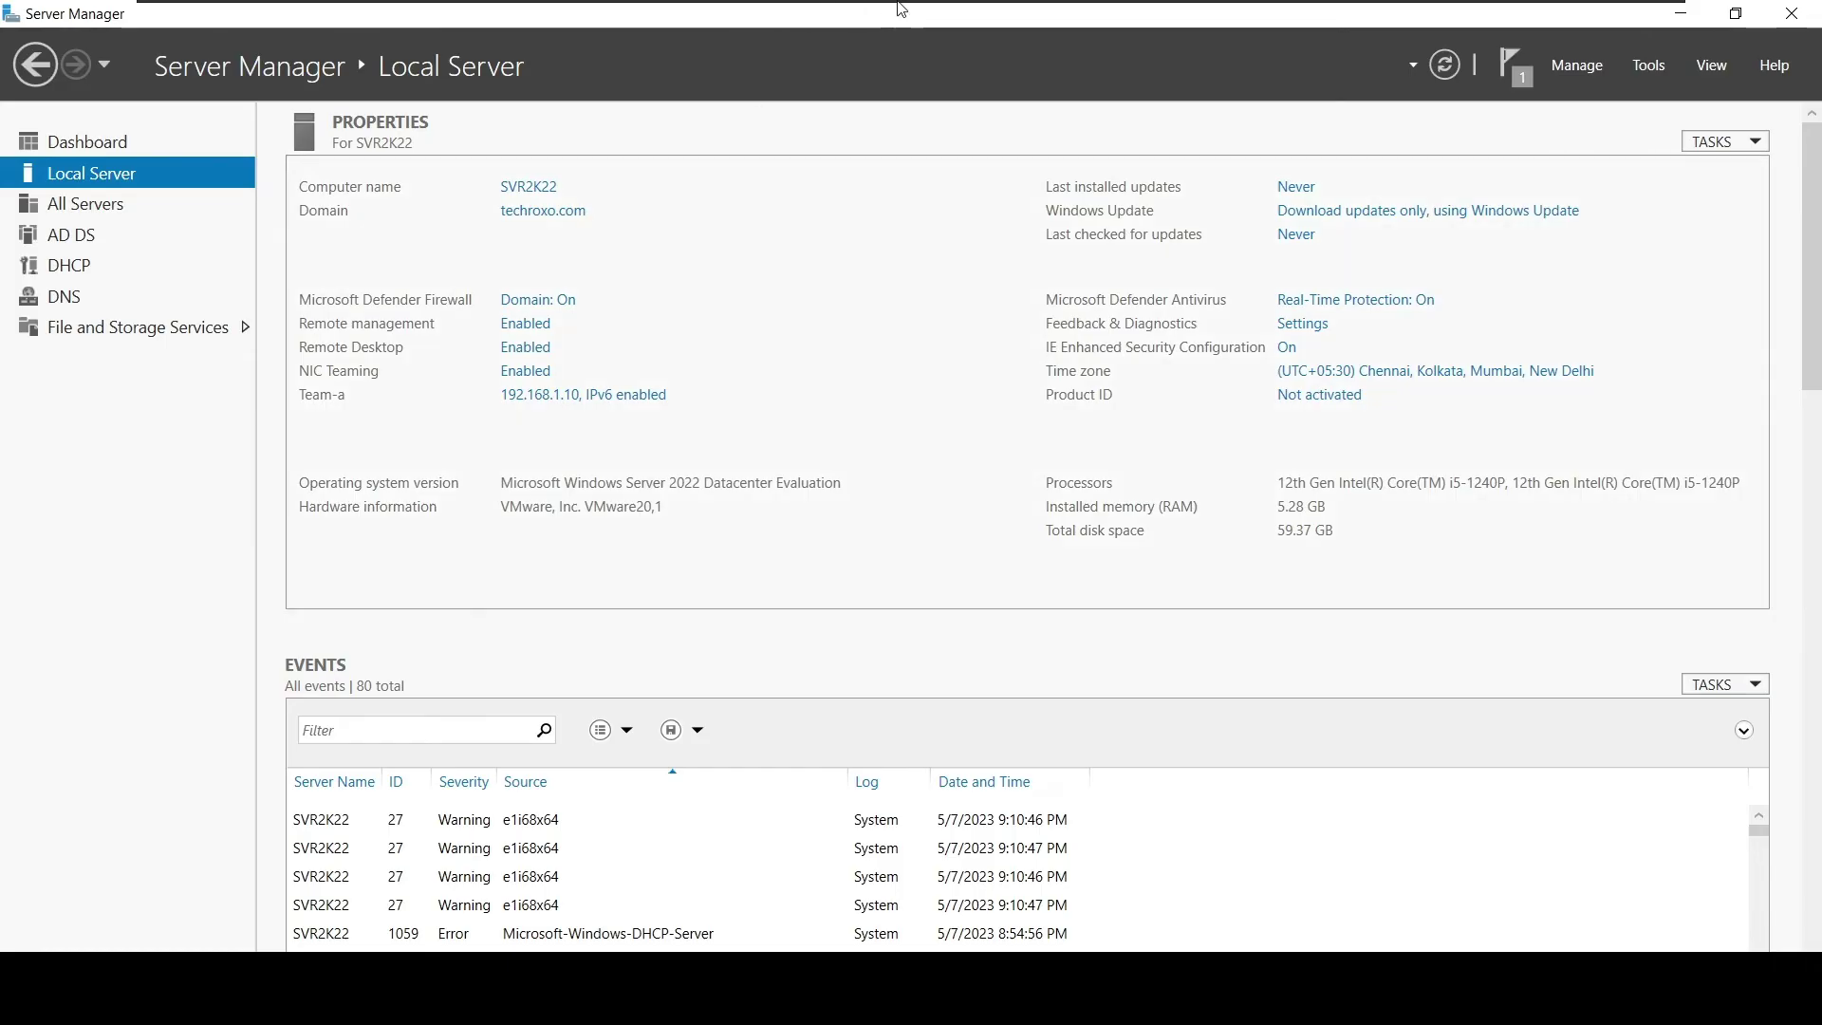
- Switch to the Windows 10 x64 virtual machine and bring up its desktop
mouse_move(1041, 10)
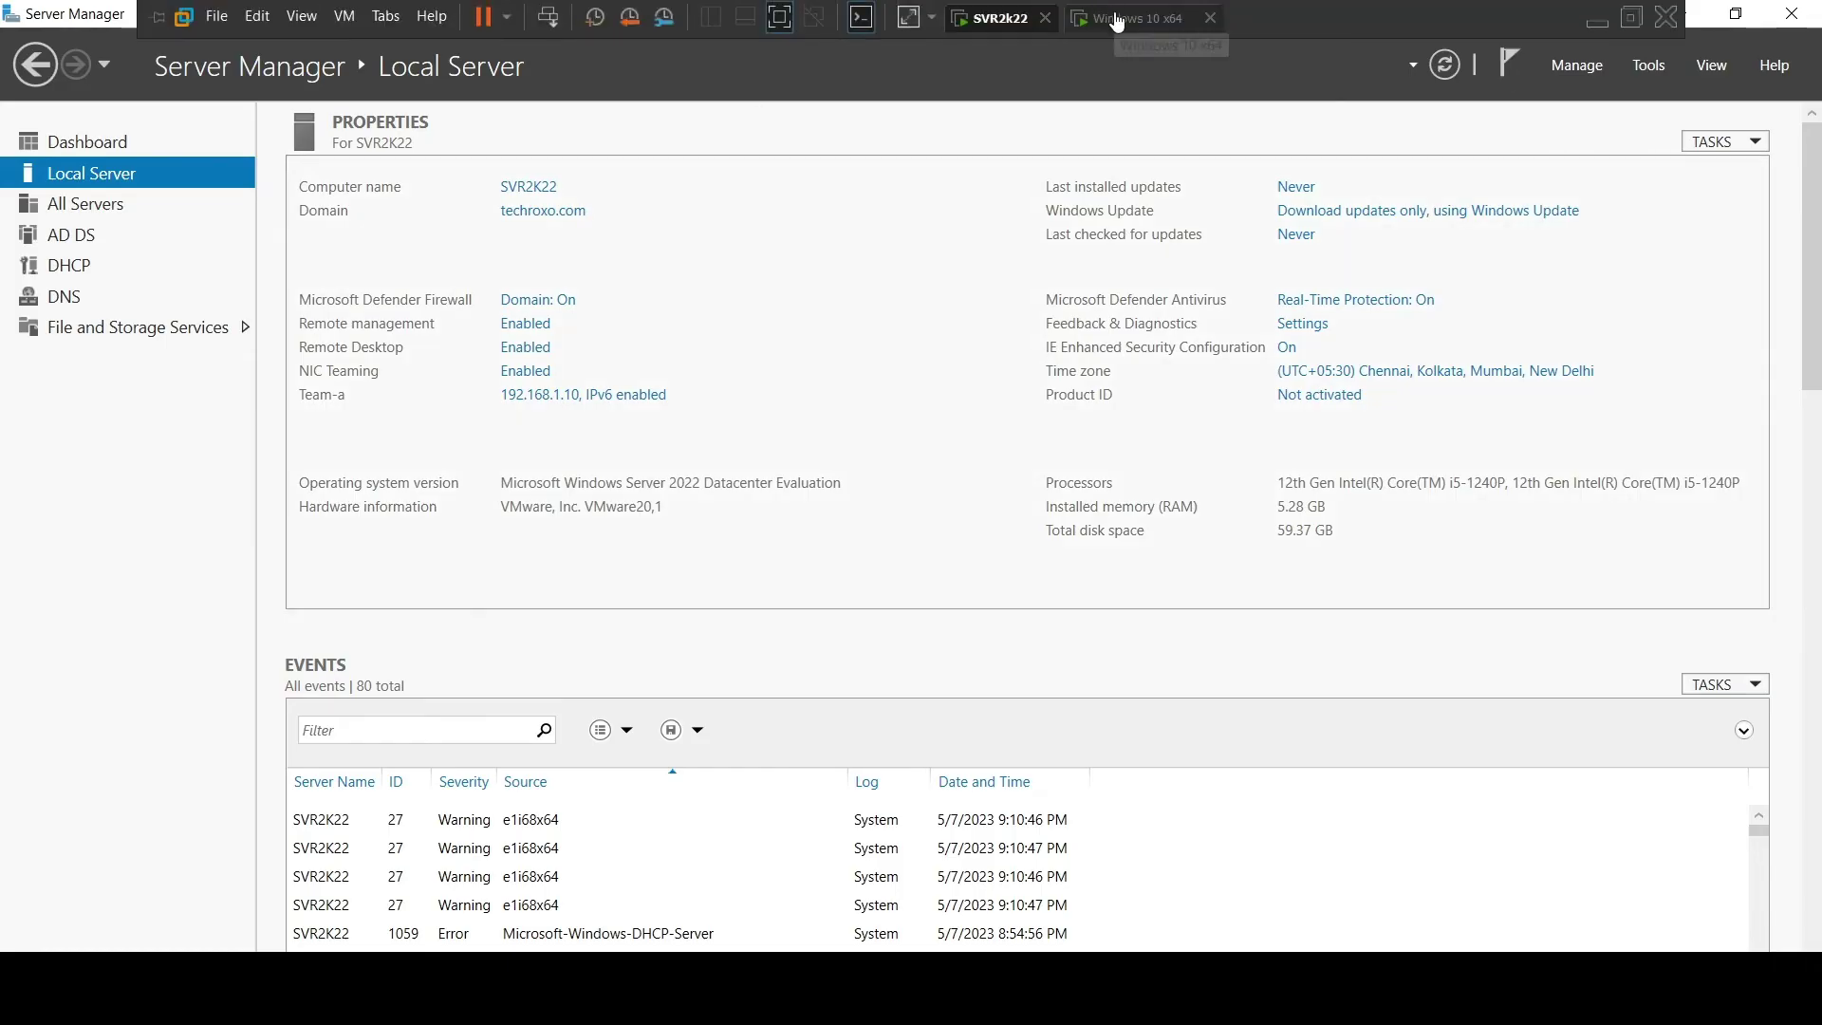
click(1106, 15)
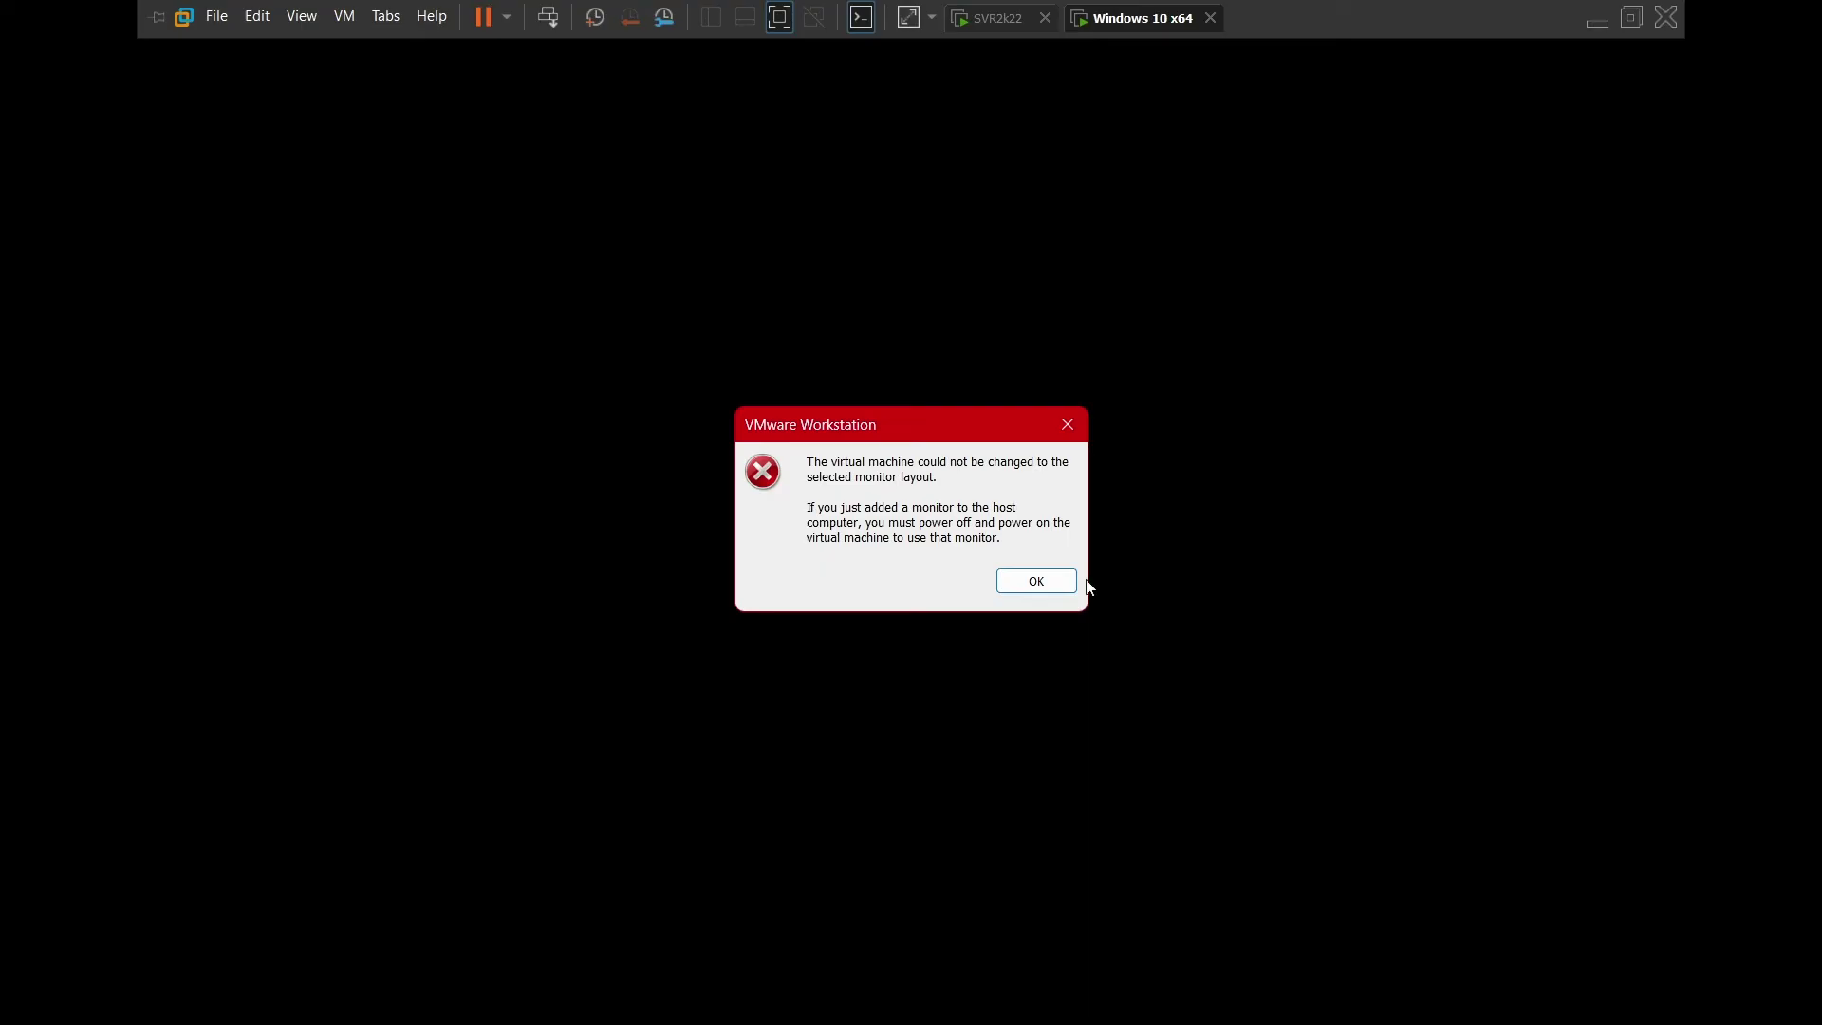
click(1044, 583)
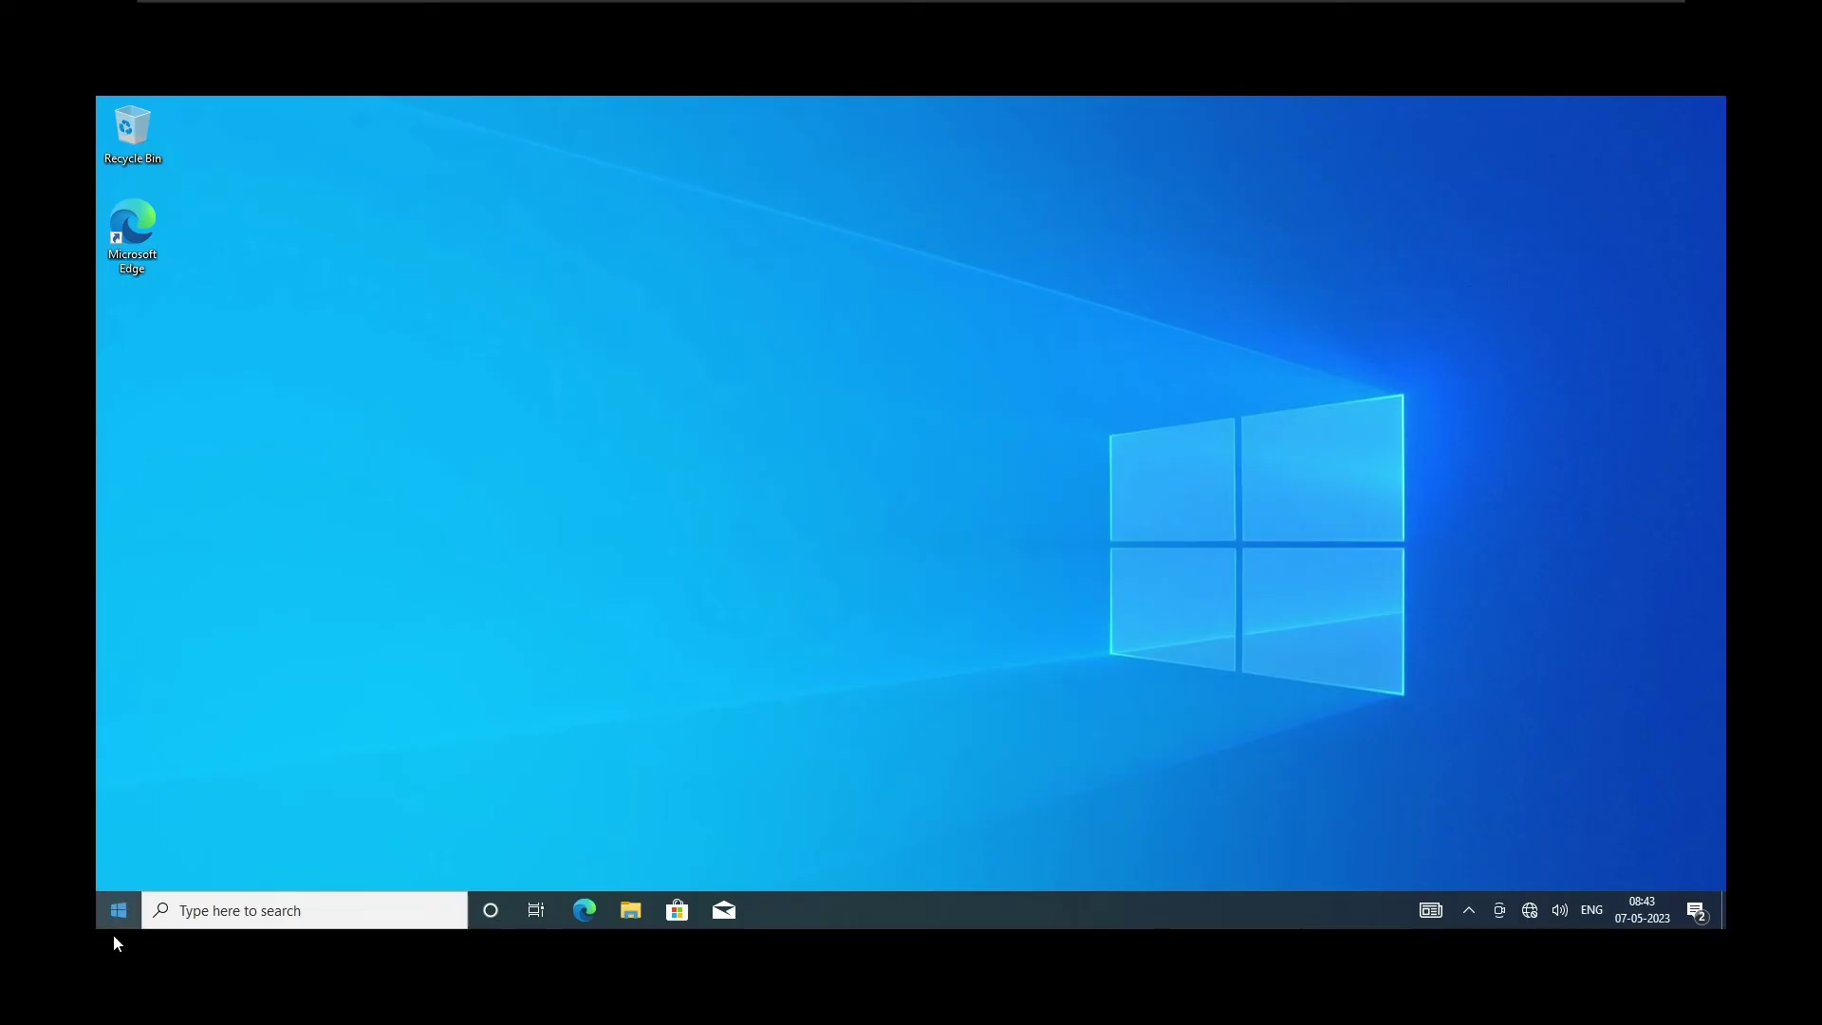
- Open Command Prompt on the Windows 10 client and start a continuous ping to 192.168.1.10
click(199, 920)
text(cmd)
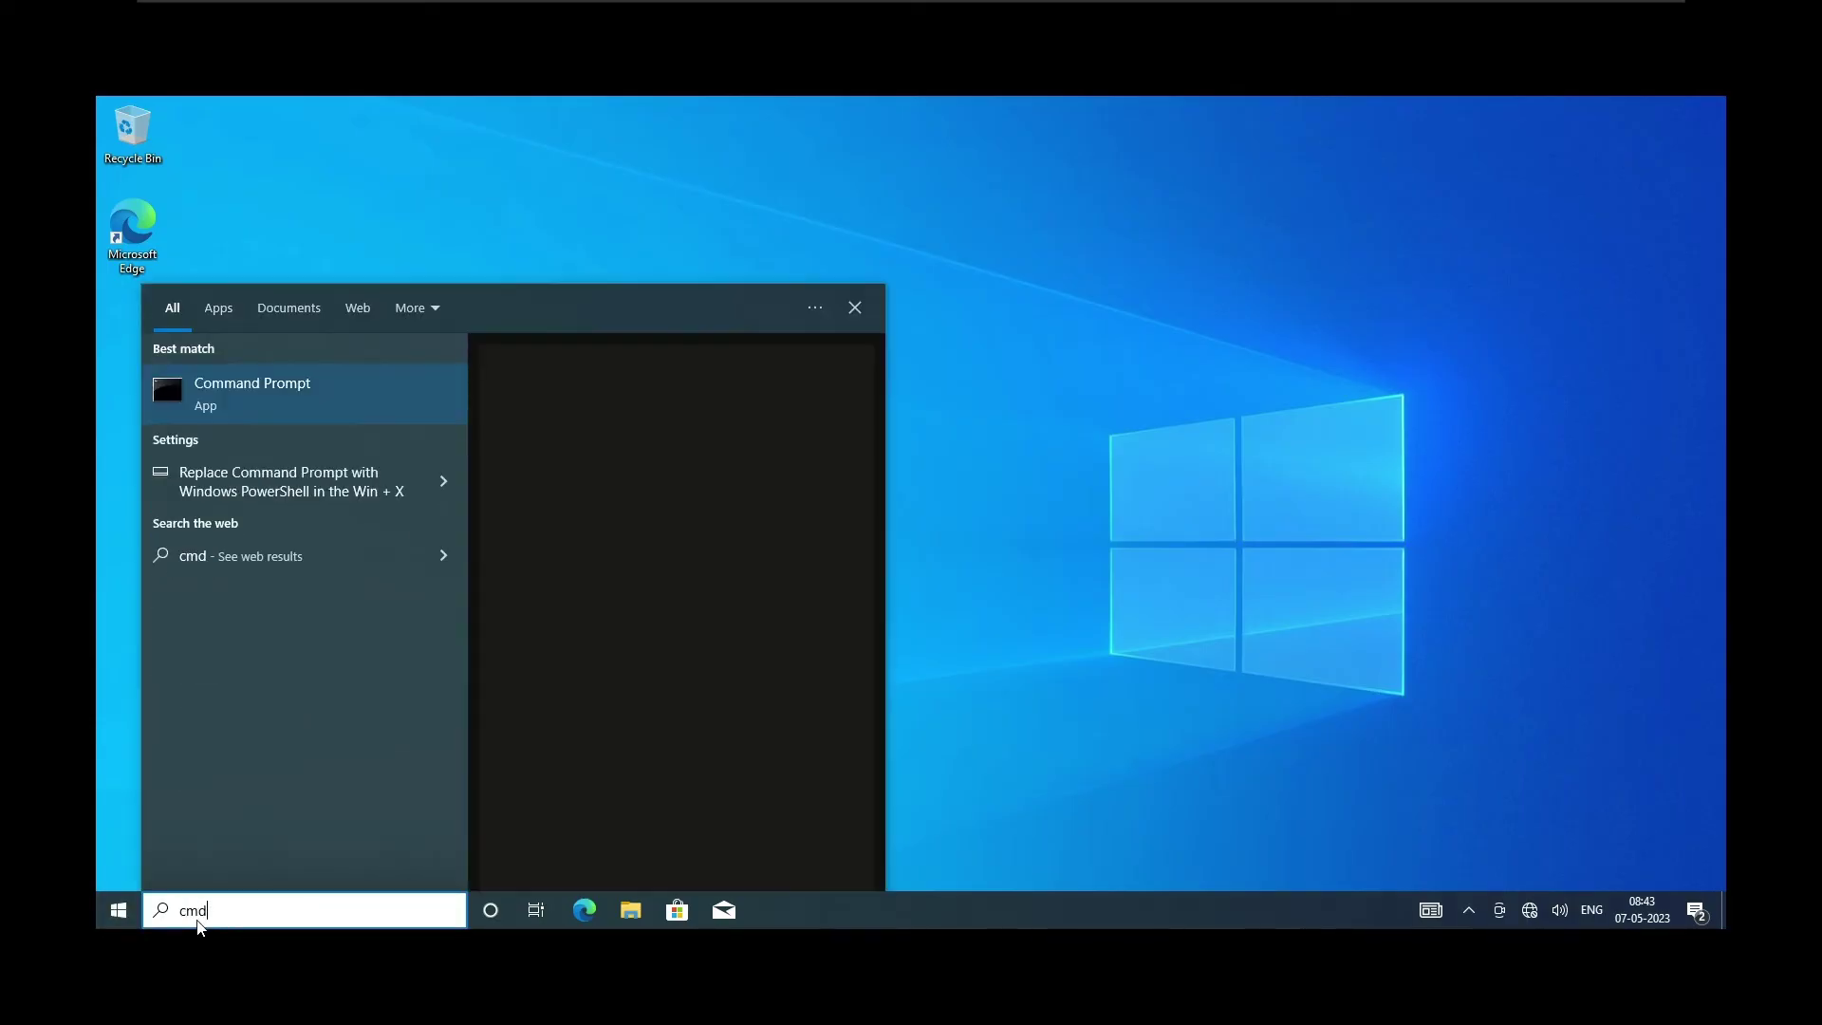
key(Return)
text(ping 192.168.1.10 -t)
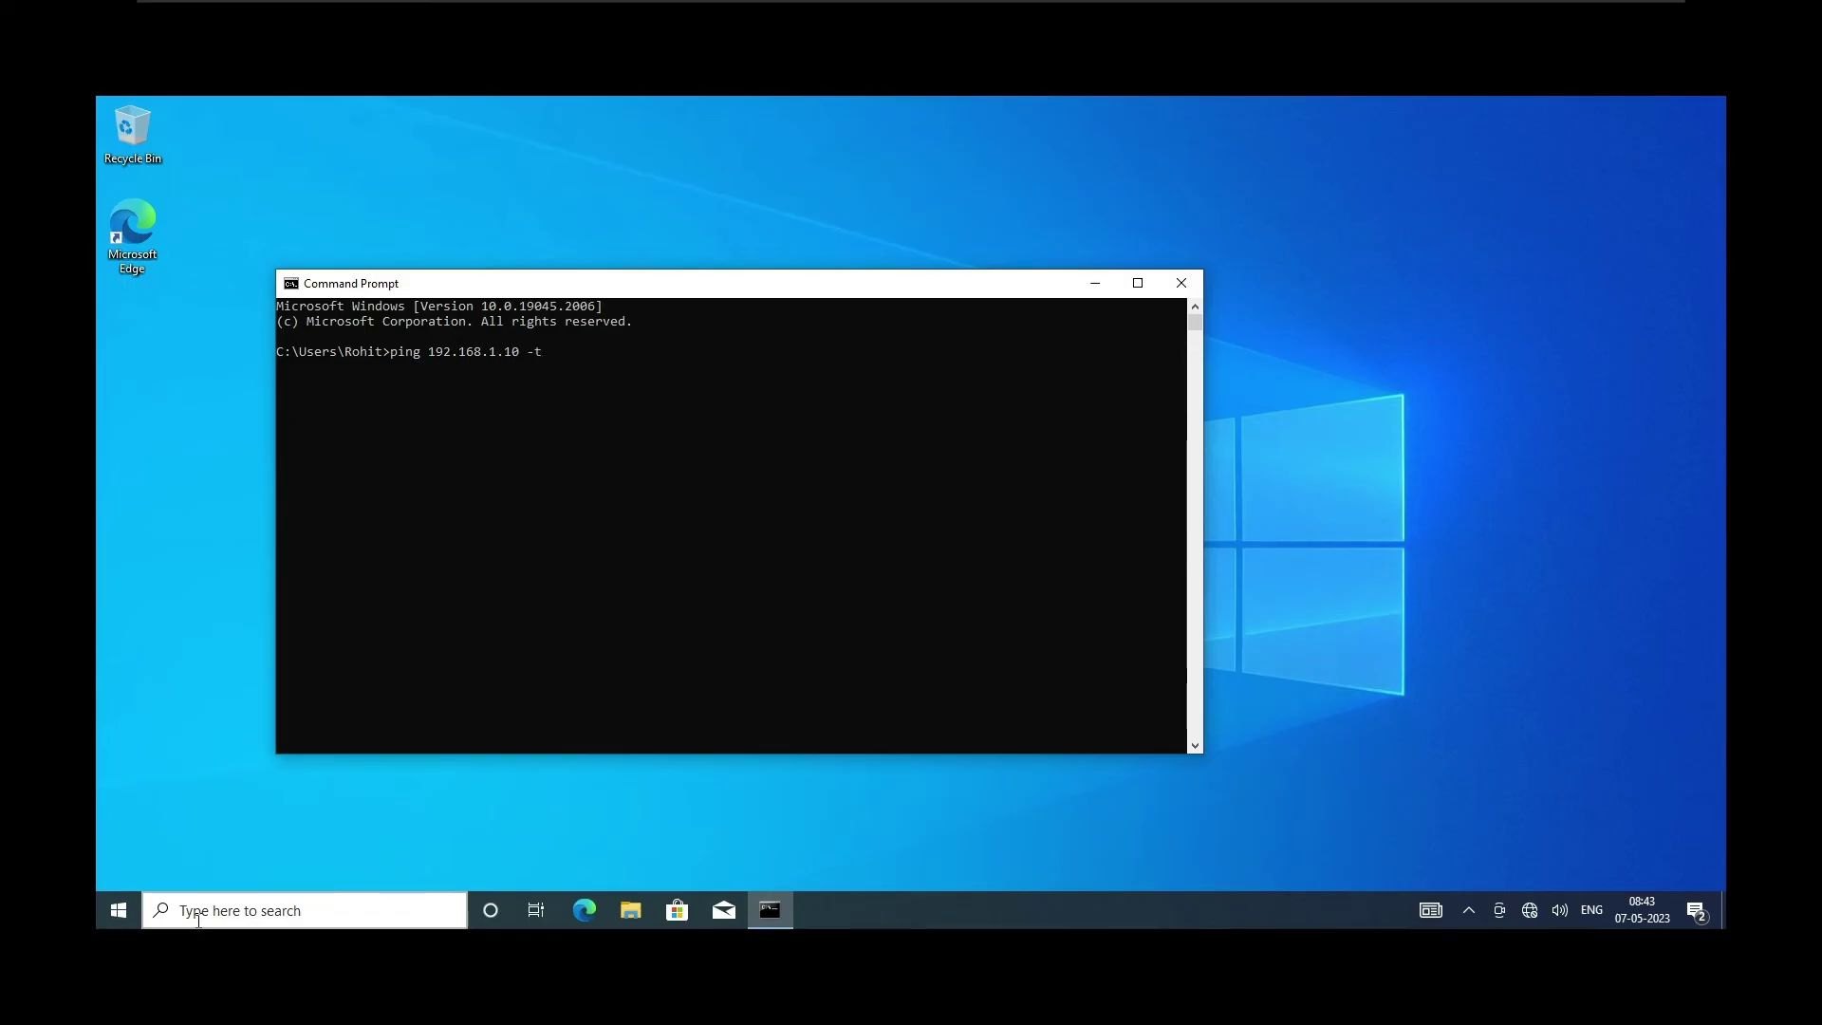
key(Return)
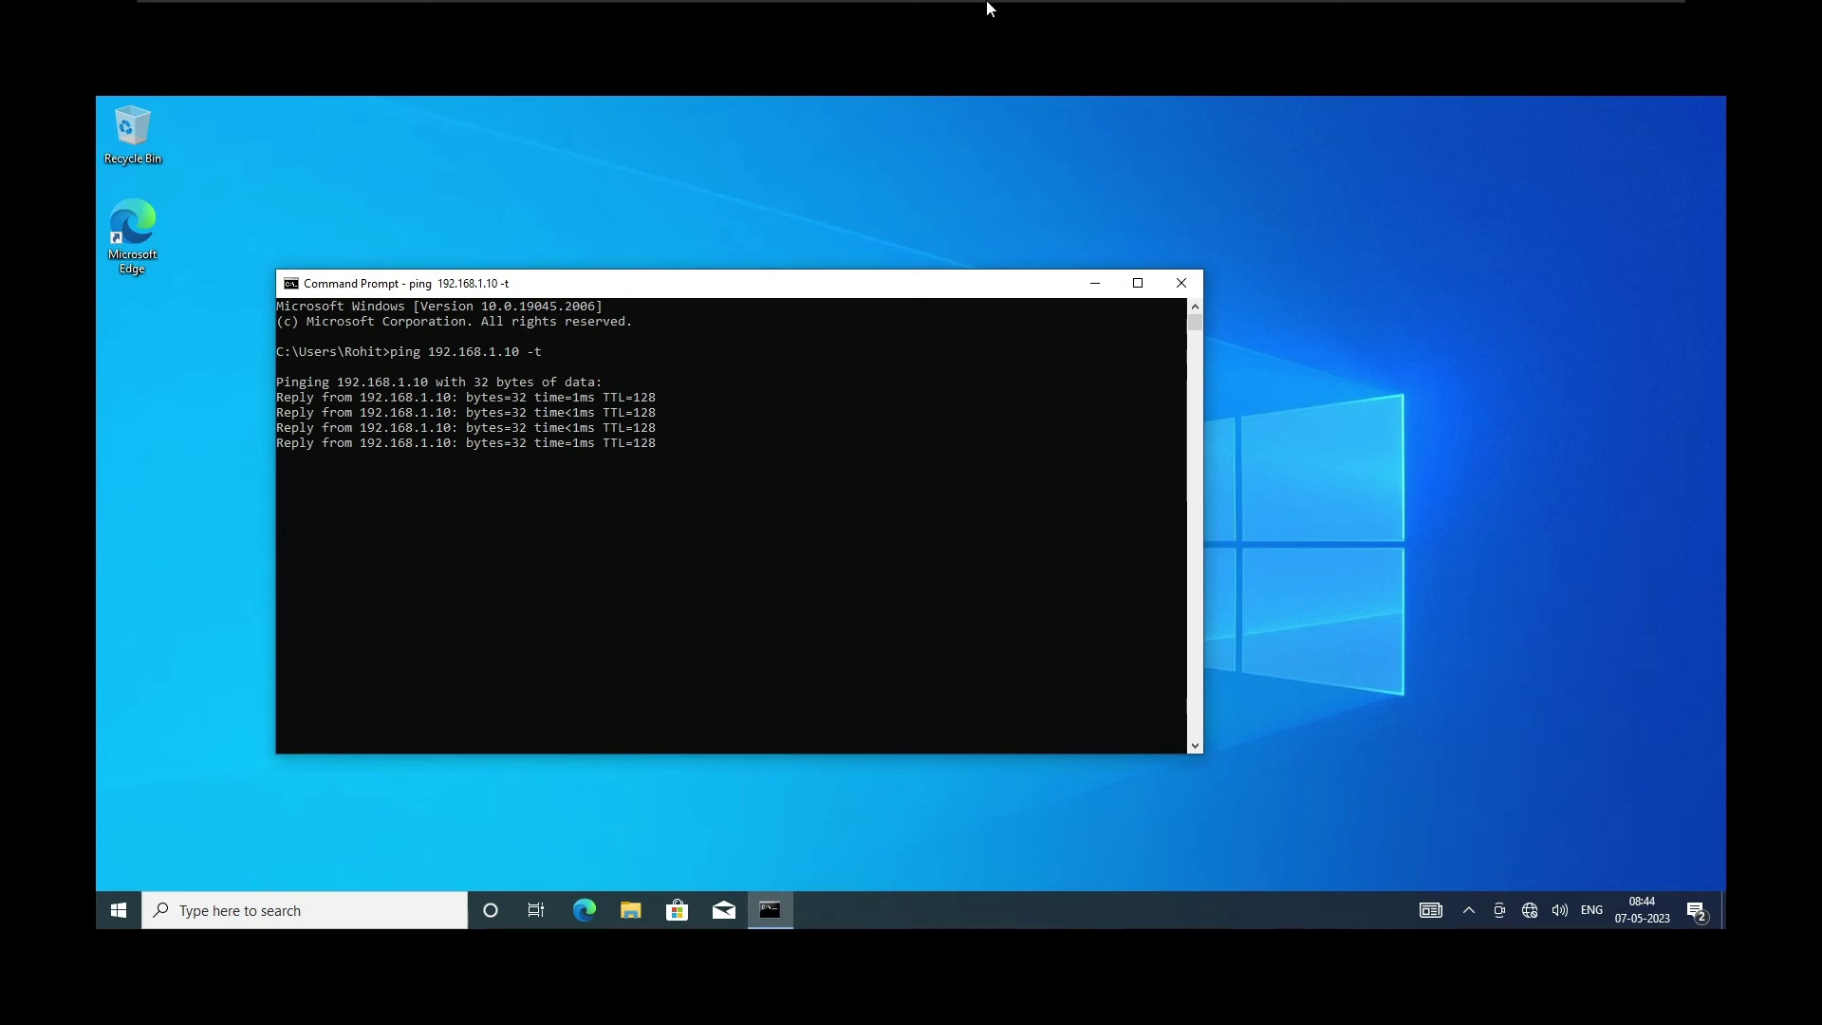
- Switch to the SVR2k22 virtual machine, disable the Ethernet1 and Ethernet2 adapters, and minimize Network Connections
mouse_move(986, 7)
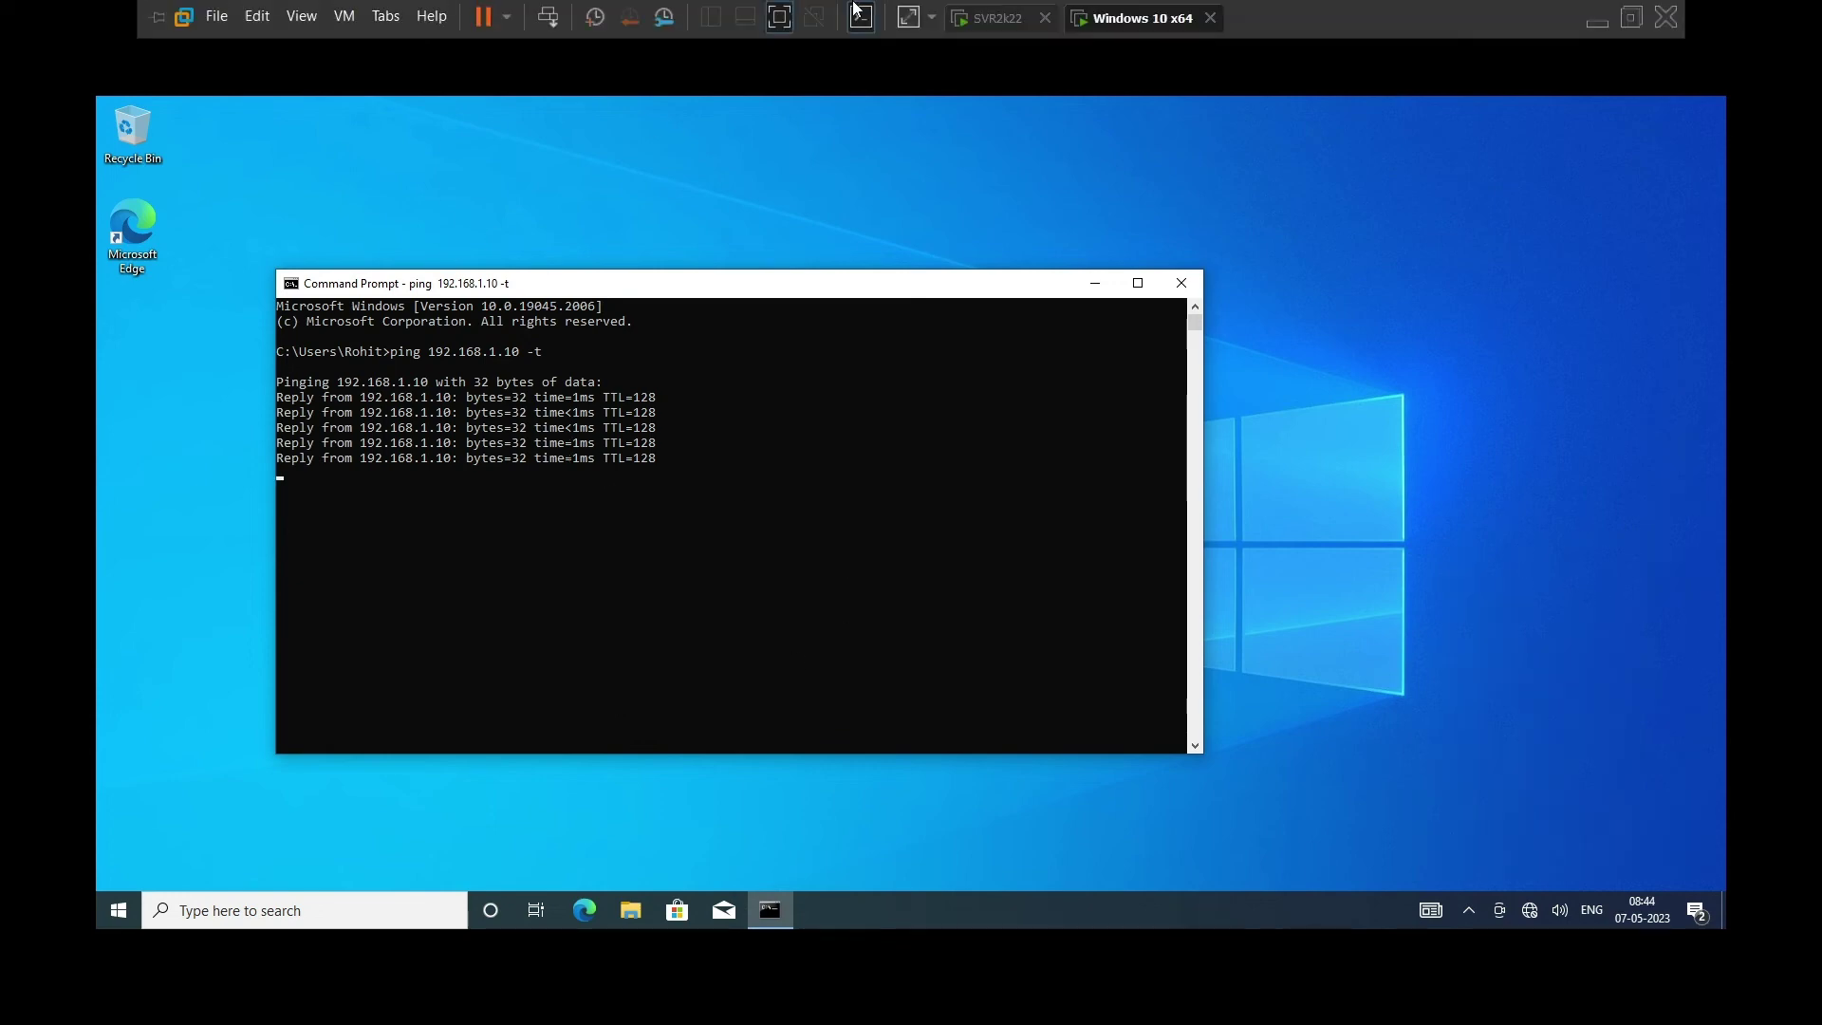
click(988, 19)
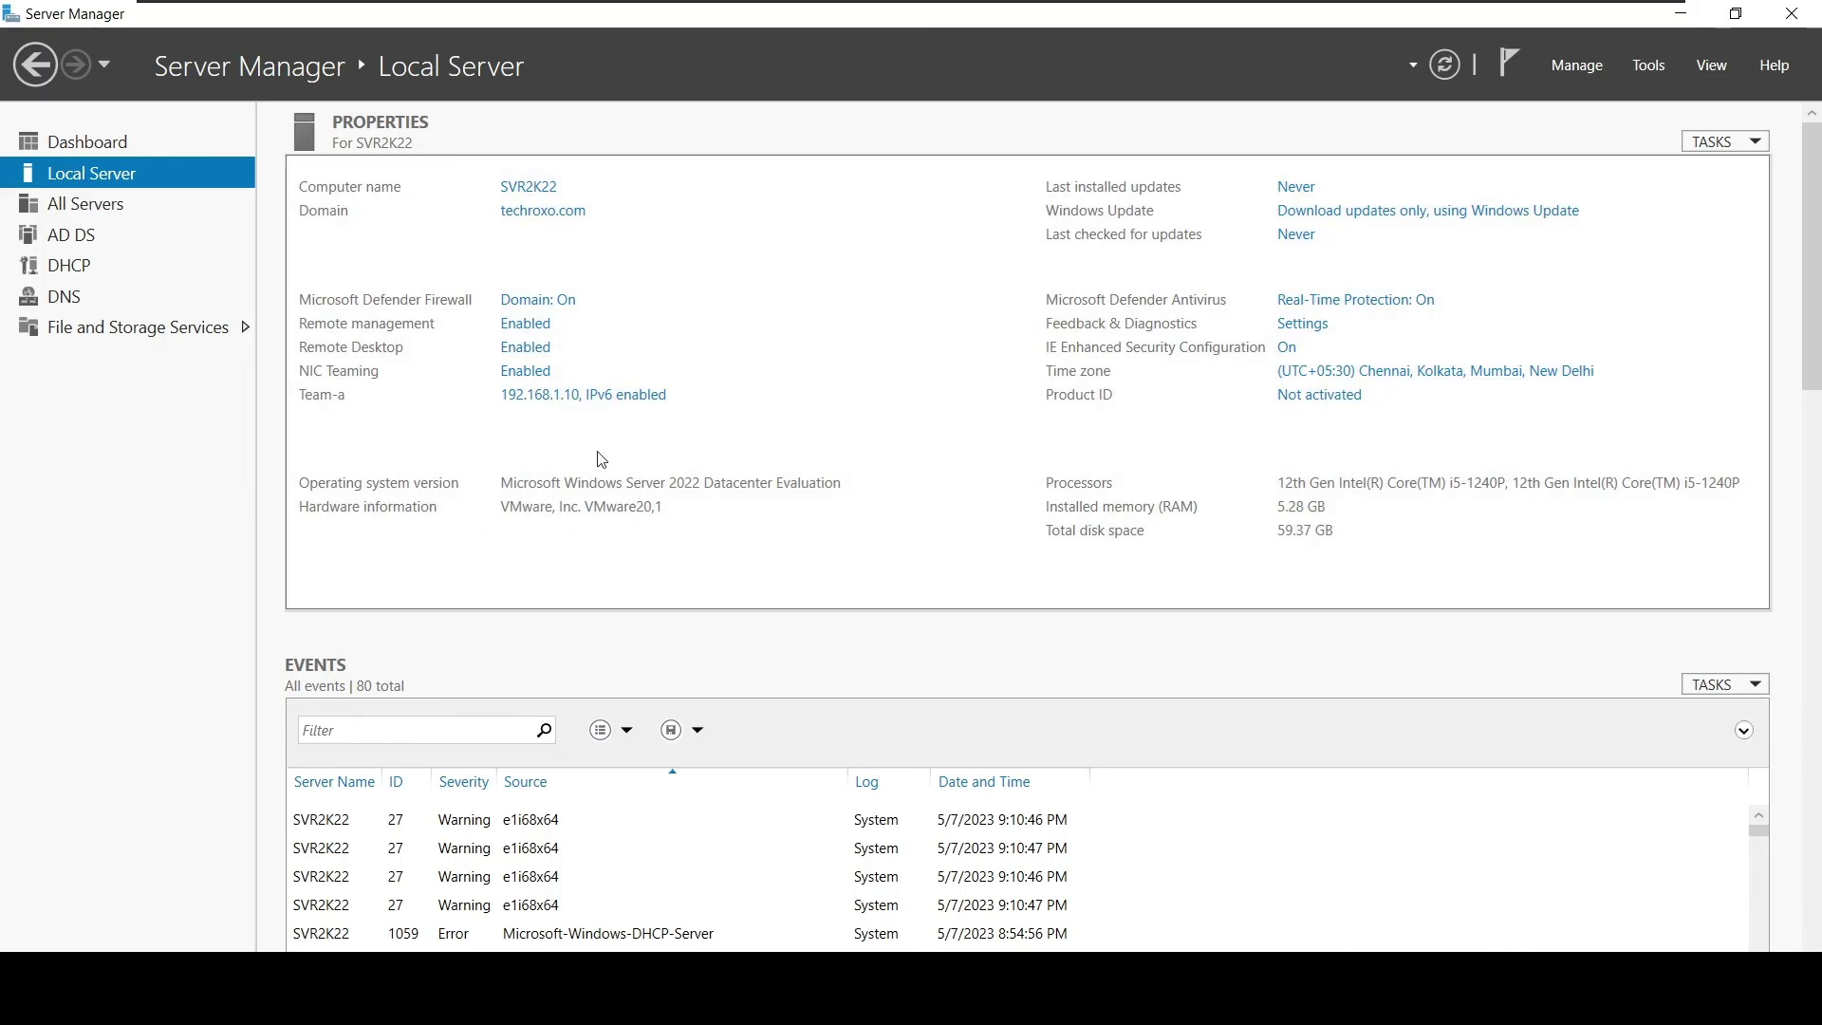
click(581, 399)
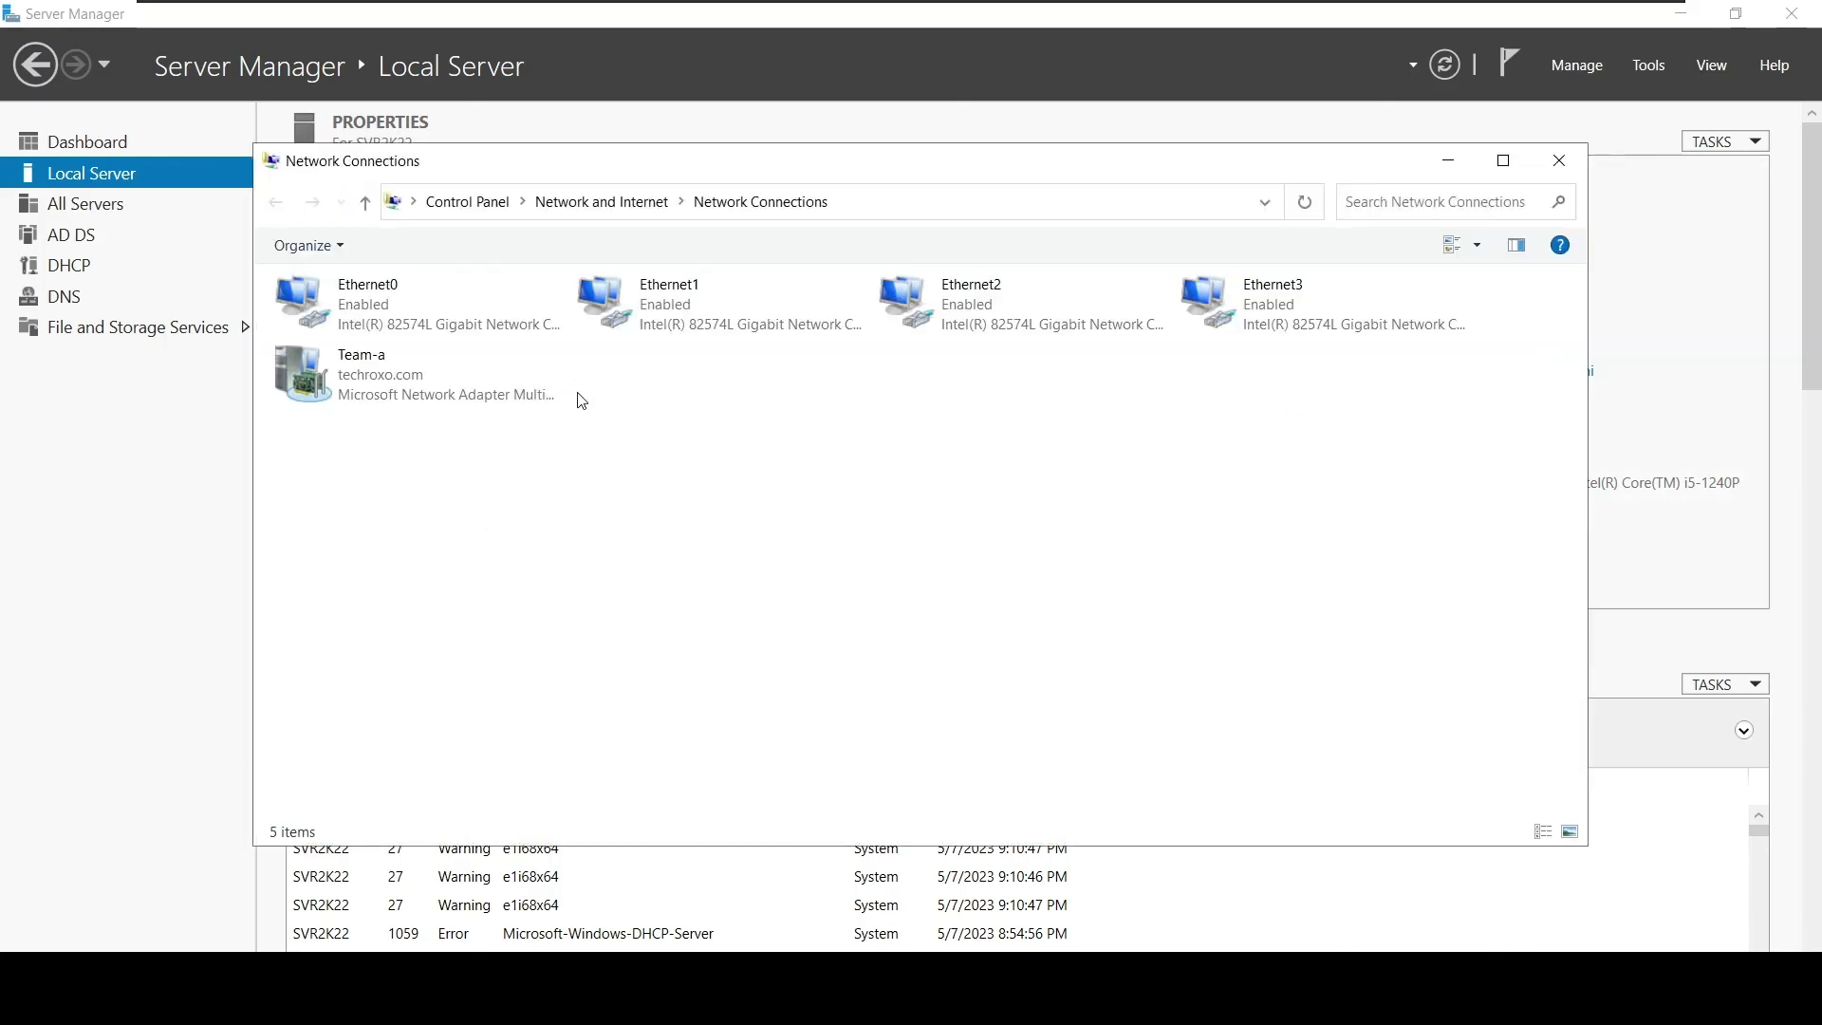
click(675, 329)
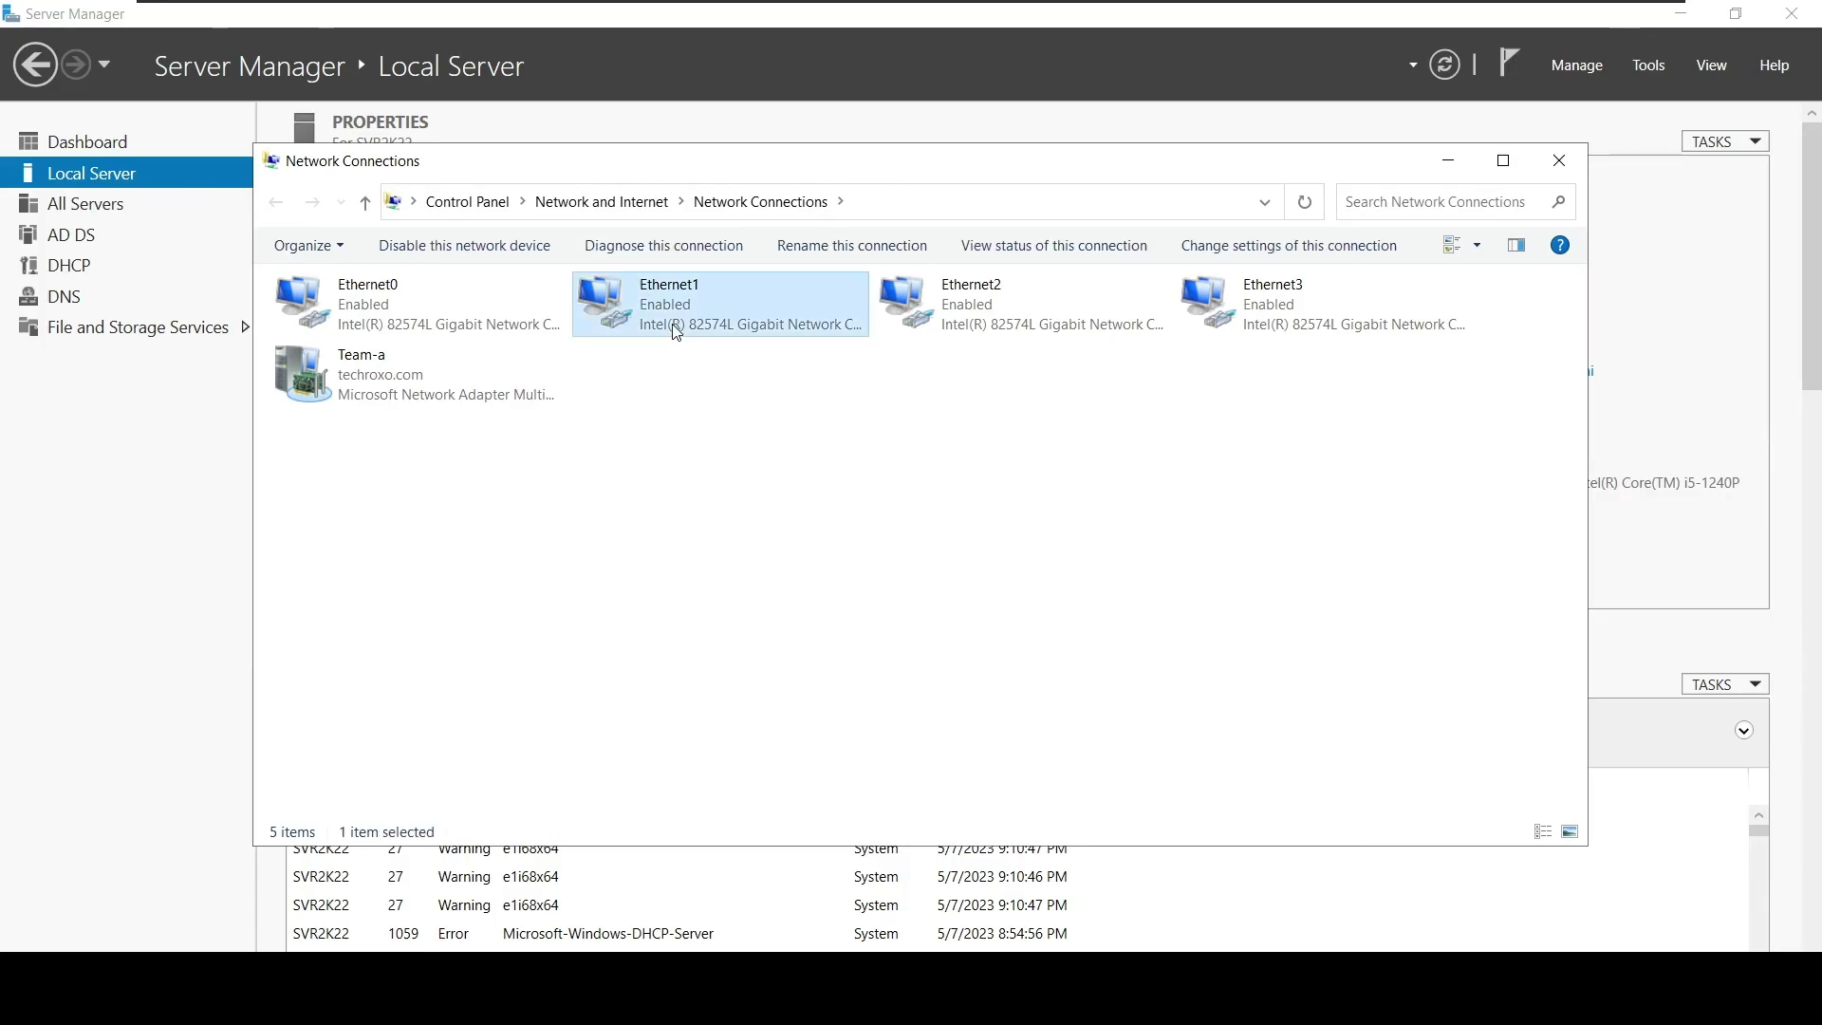
click(431, 245)
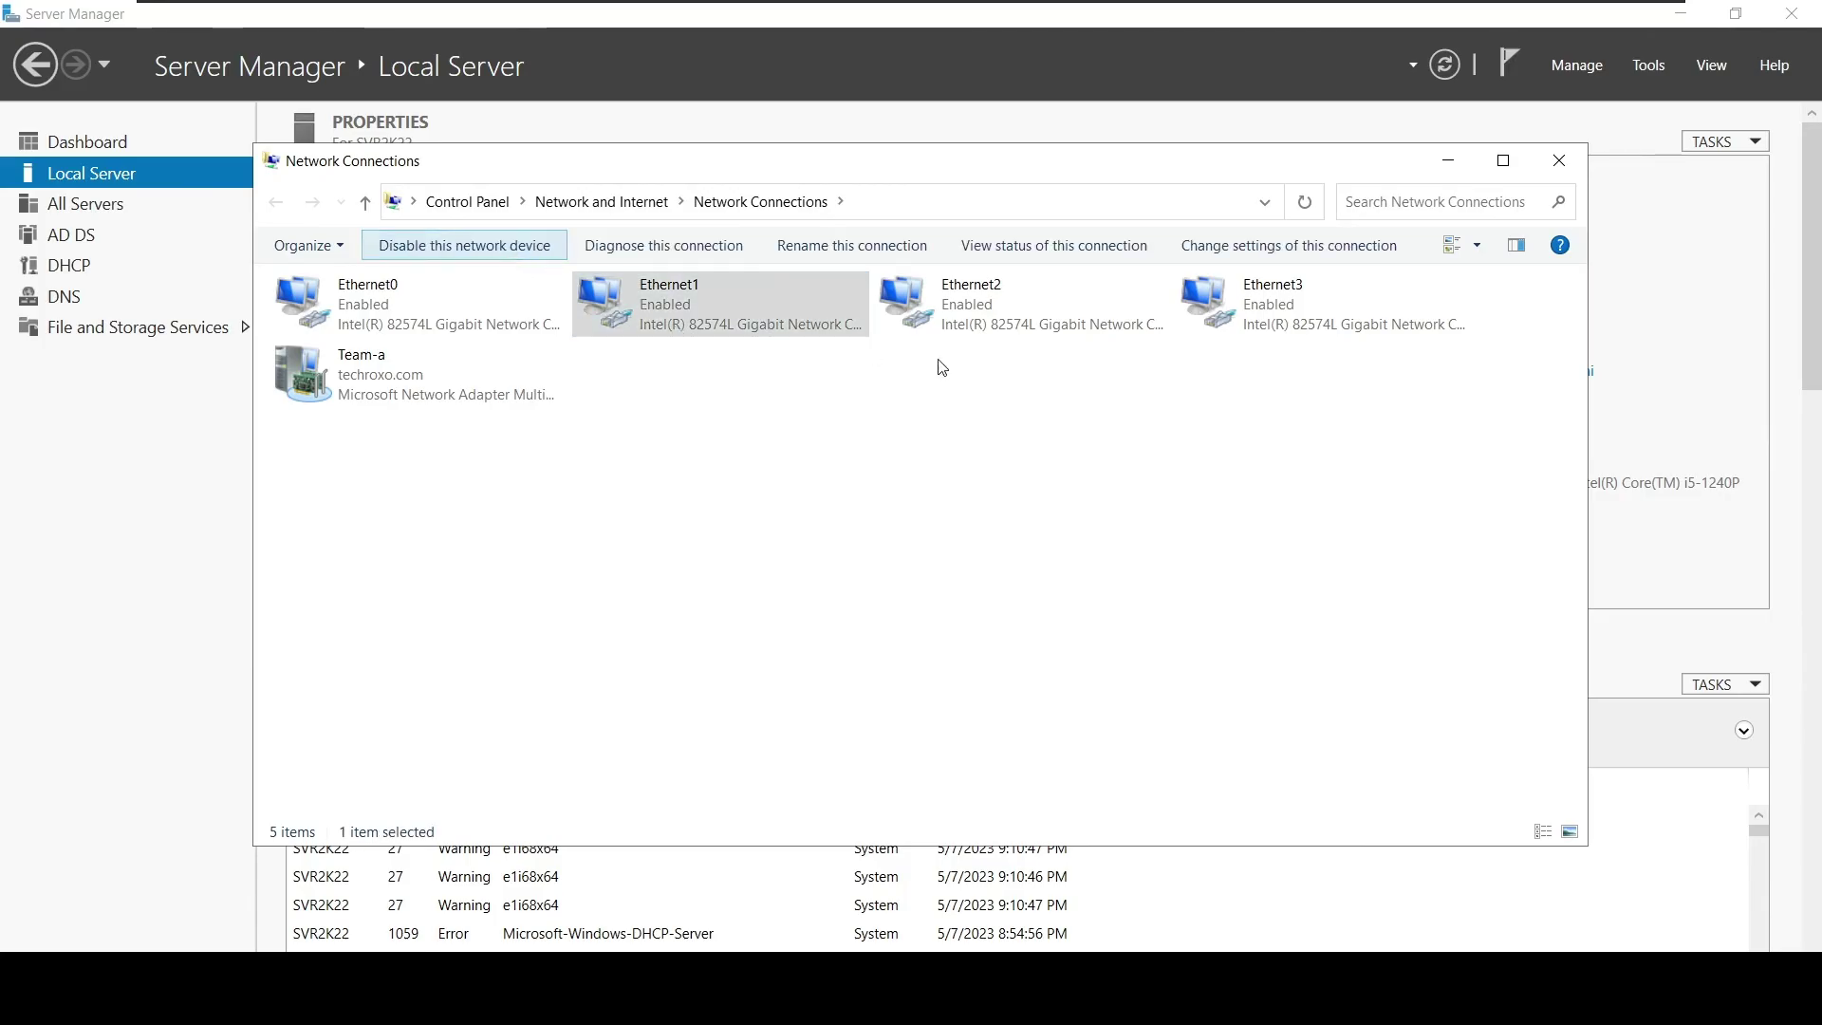
click(992, 317)
click(474, 245)
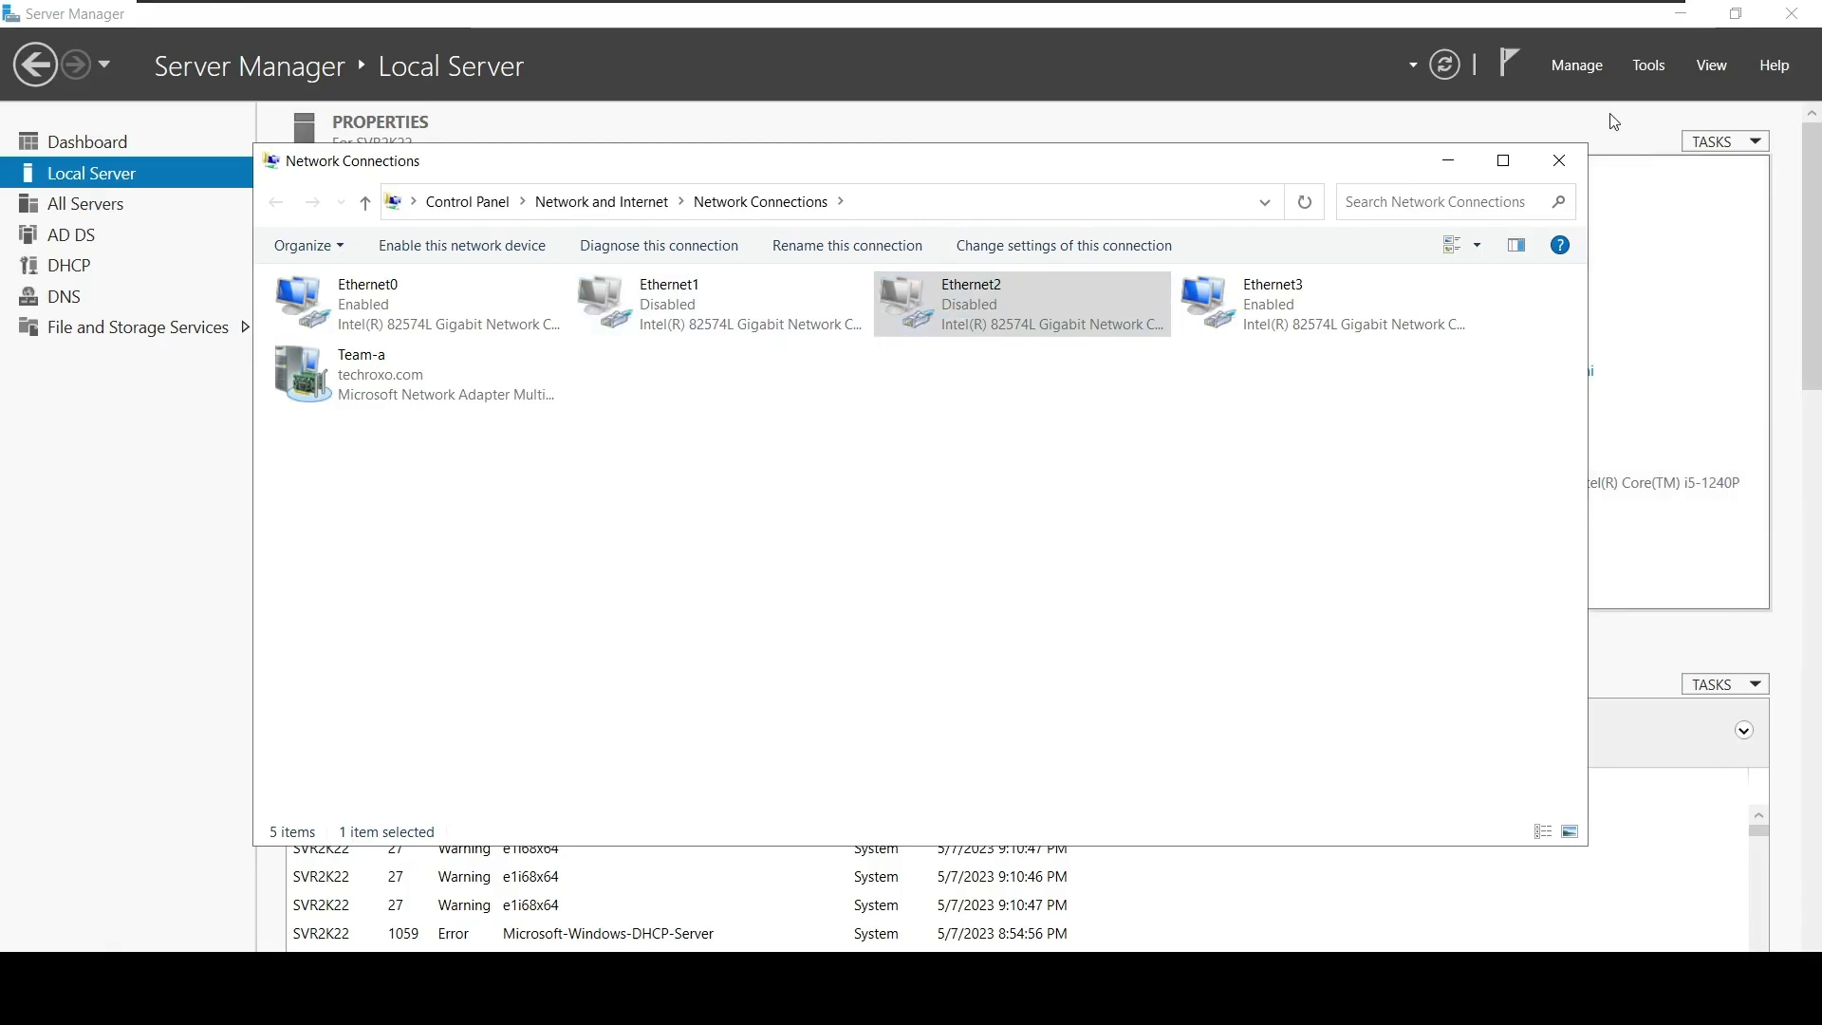
click(1448, 161)
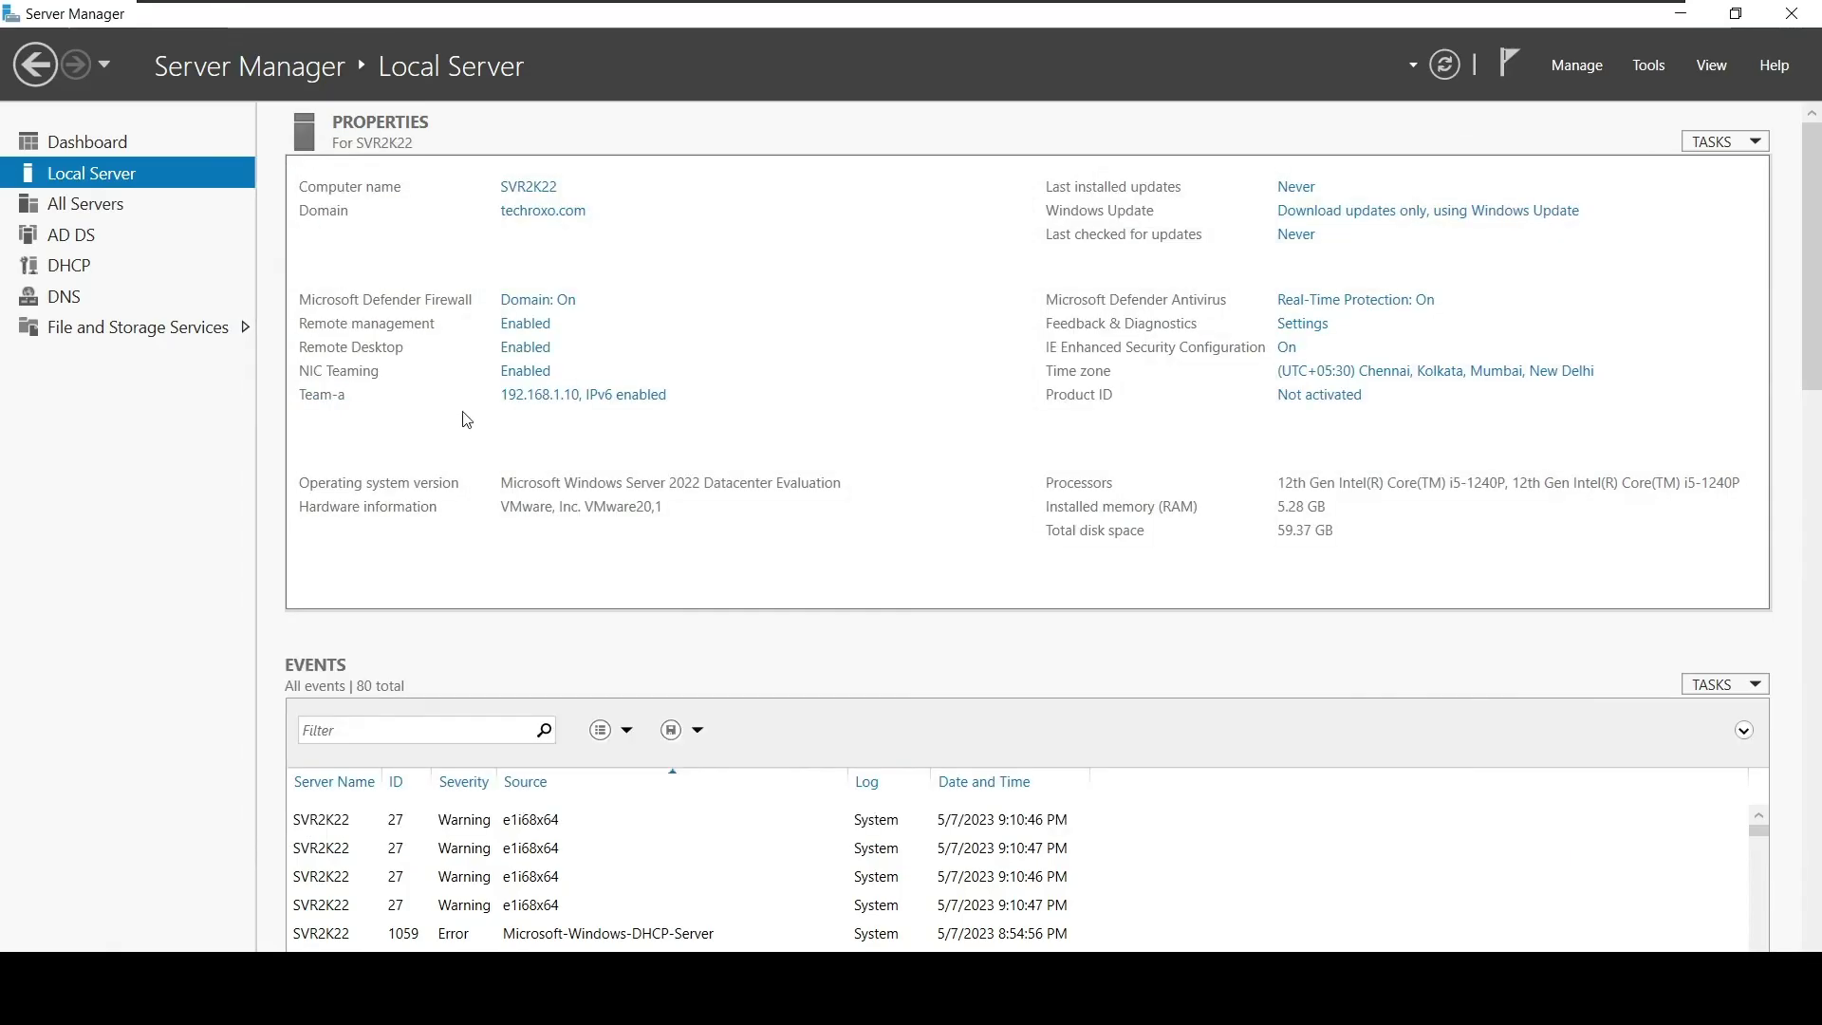
- Open NIC Teaming to check Team-a's adapter states, and switch to the Windows 10 x64 machine to check the running ping
click(526, 372)
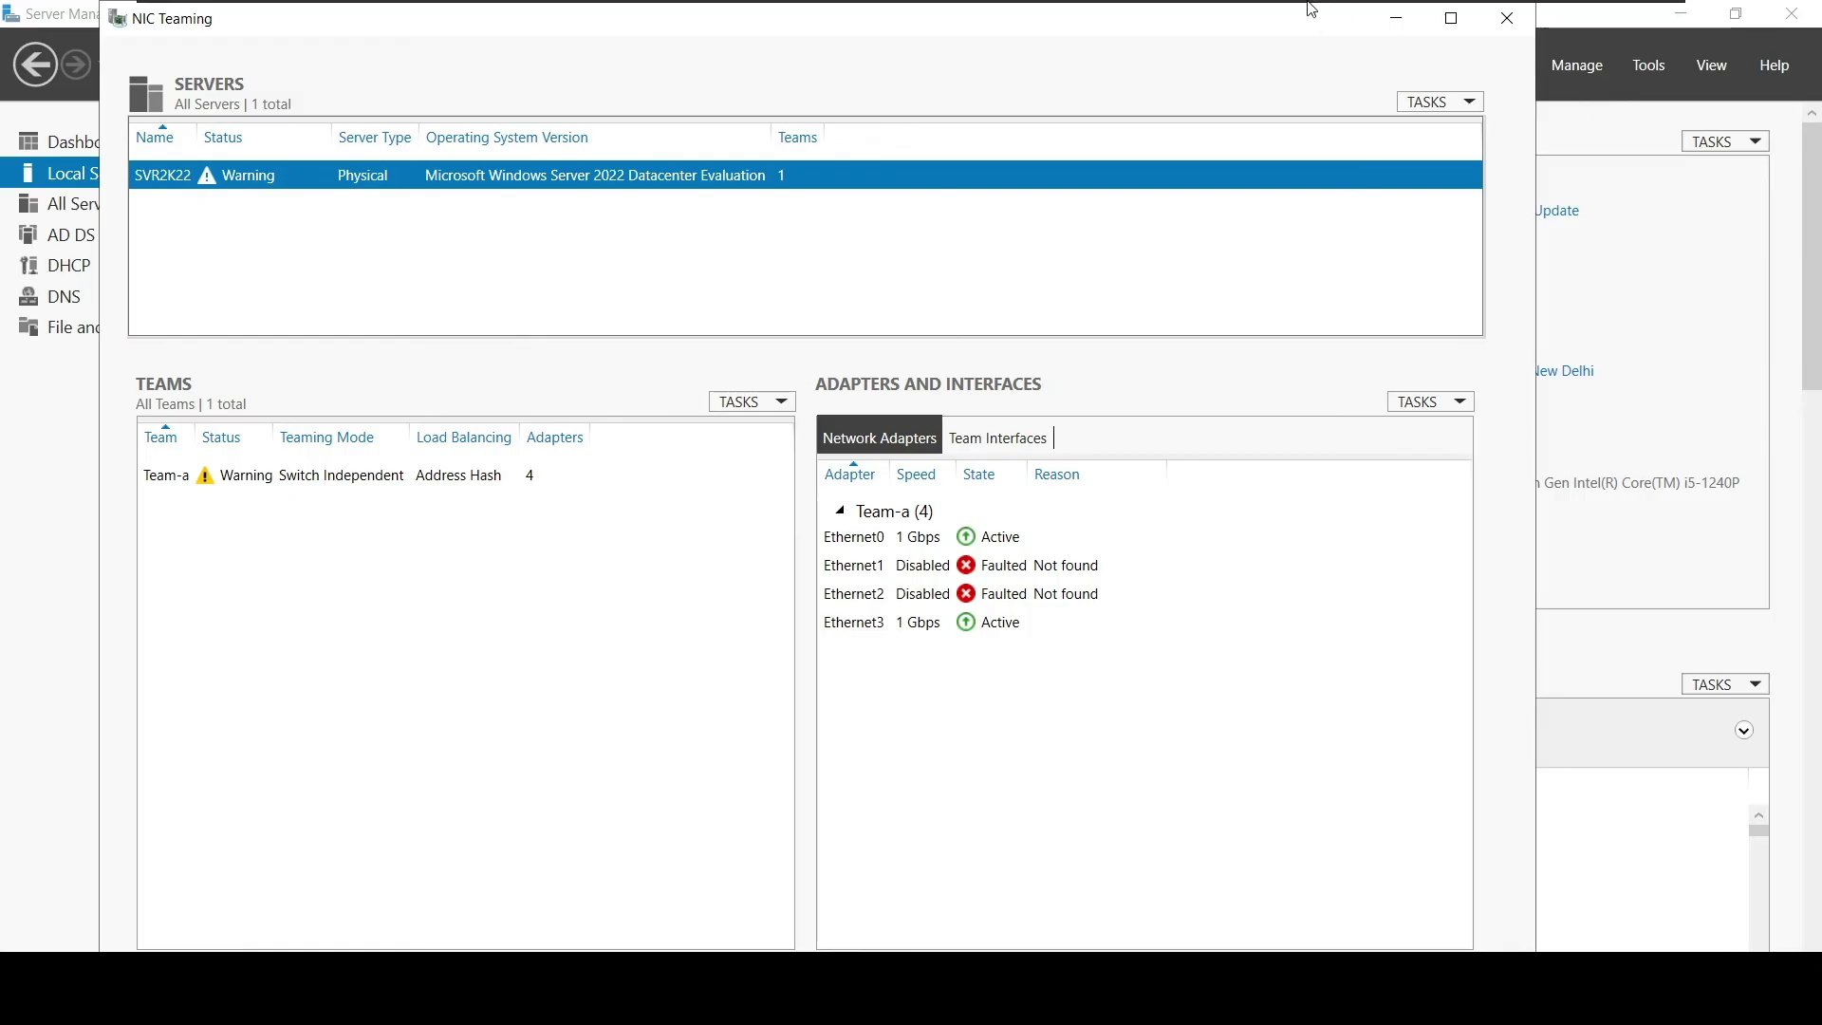
mouse_move(1345, 7)
click(1091, 13)
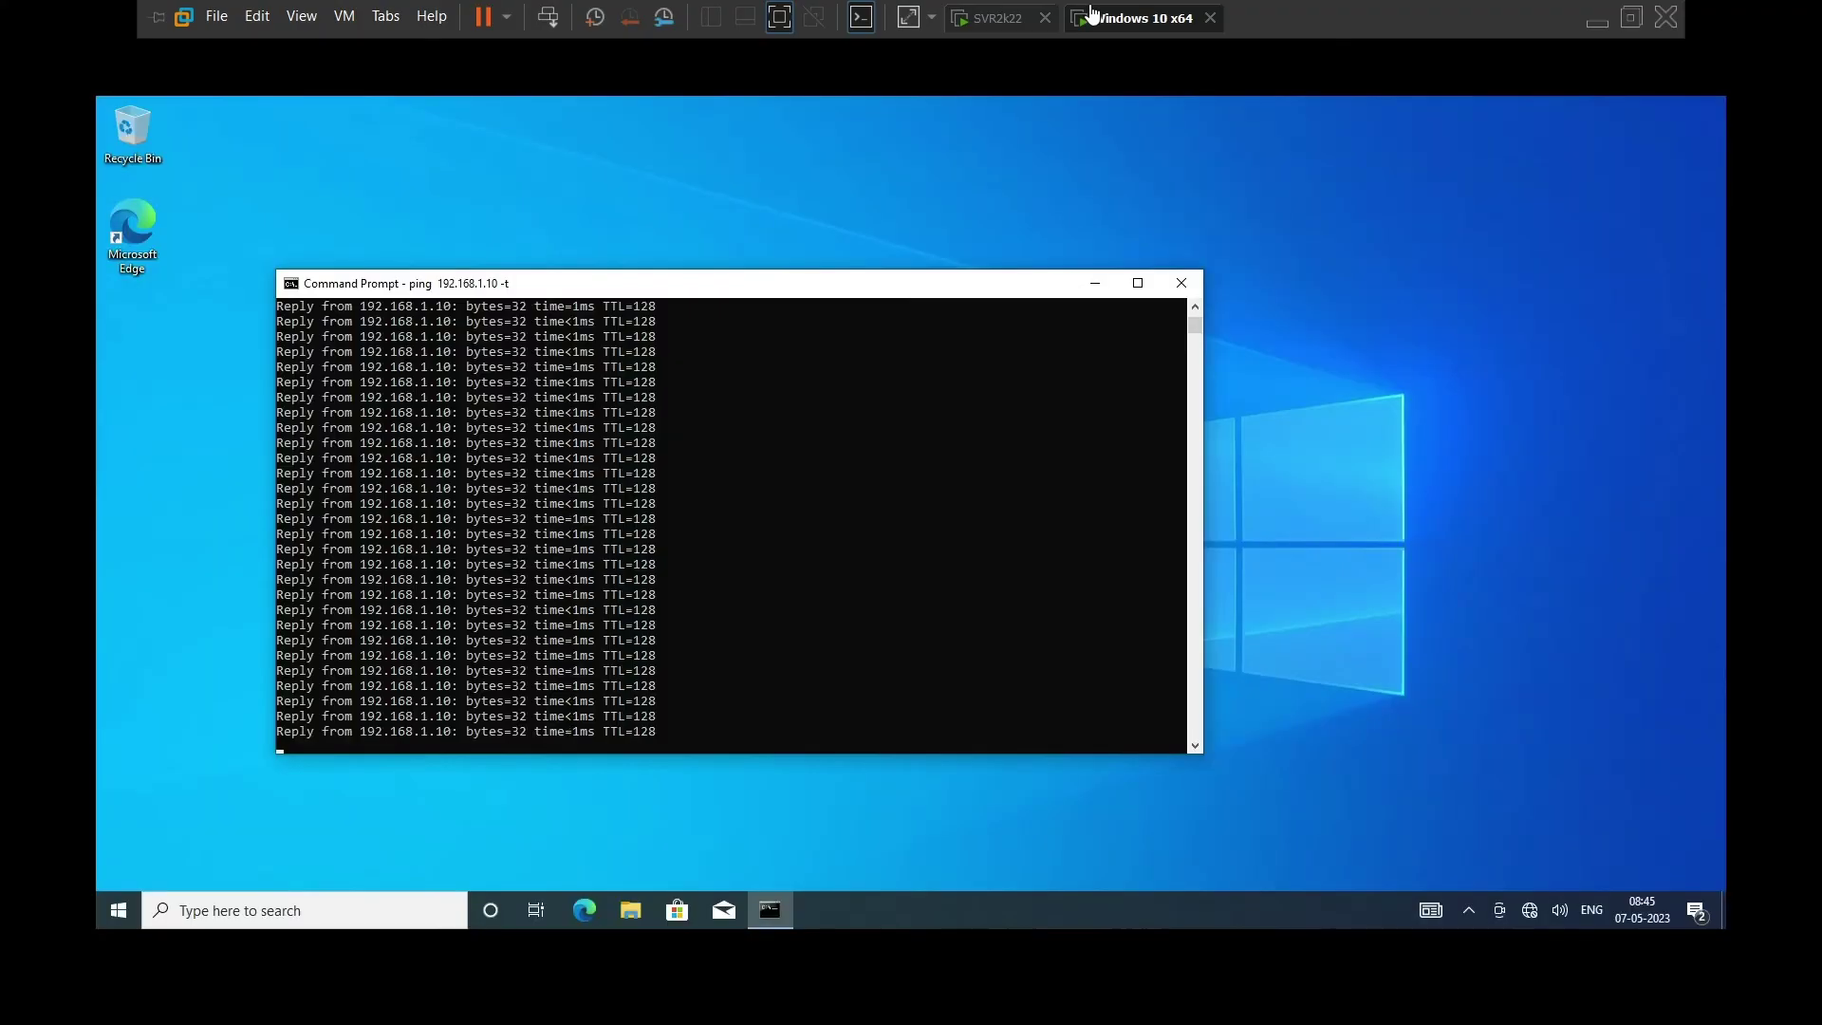
drag(351, 680, 284, 693)
click(538, 716)
click(315, 689)
click(719, 353)
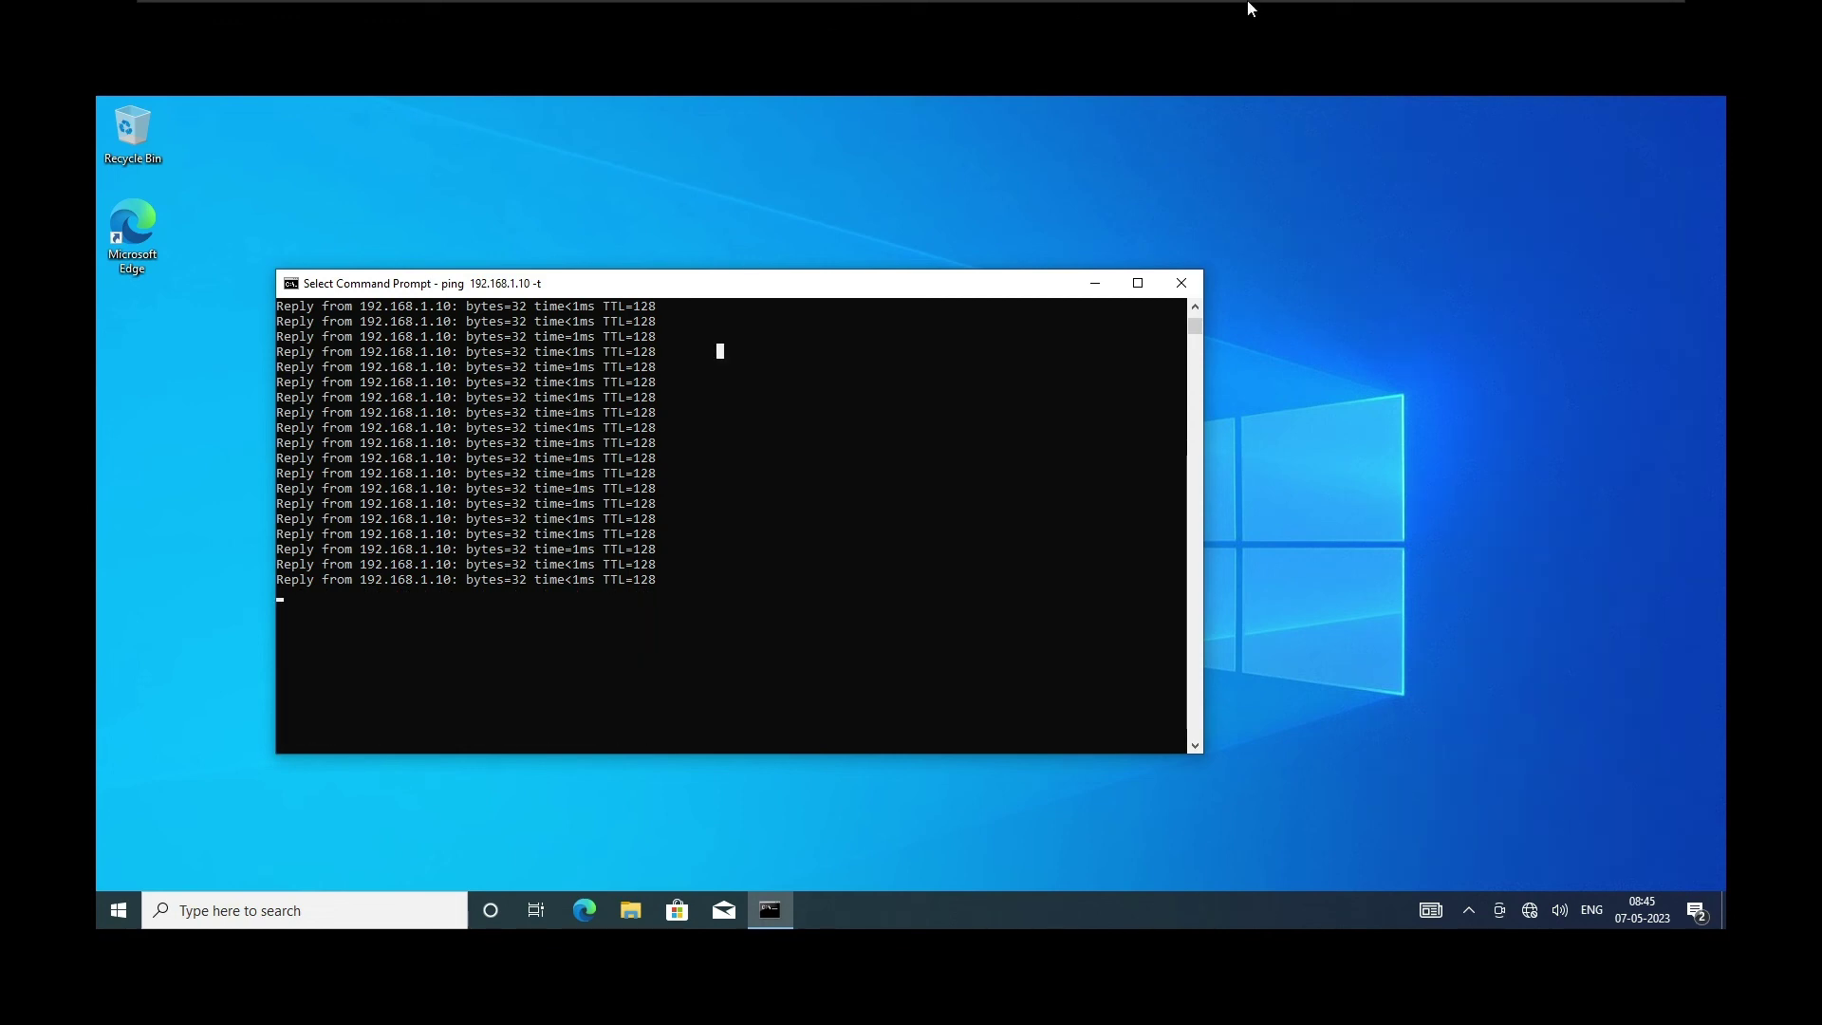
- Switch back to SVR2k22, delete NIC team Team-a, and refresh the local server's properties with NIC Teaming minimized
mouse_move(1070, 10)
click(998, 19)
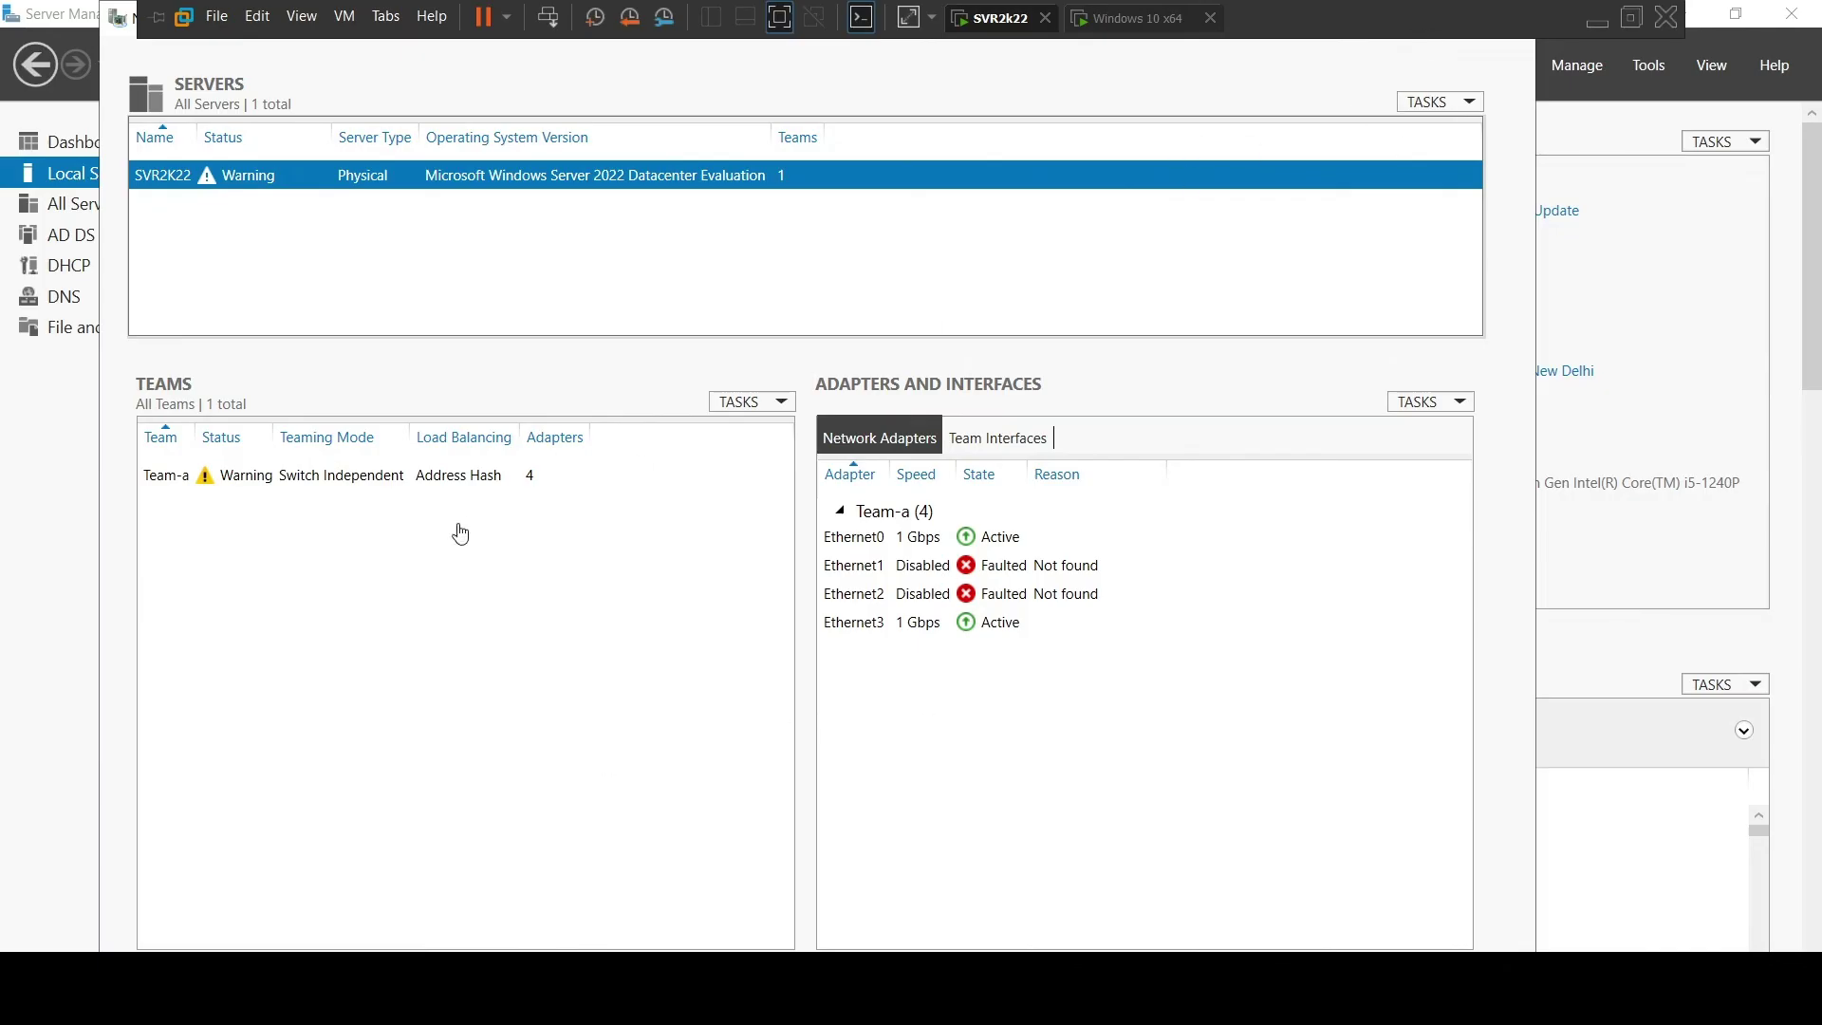
click(402, 479)
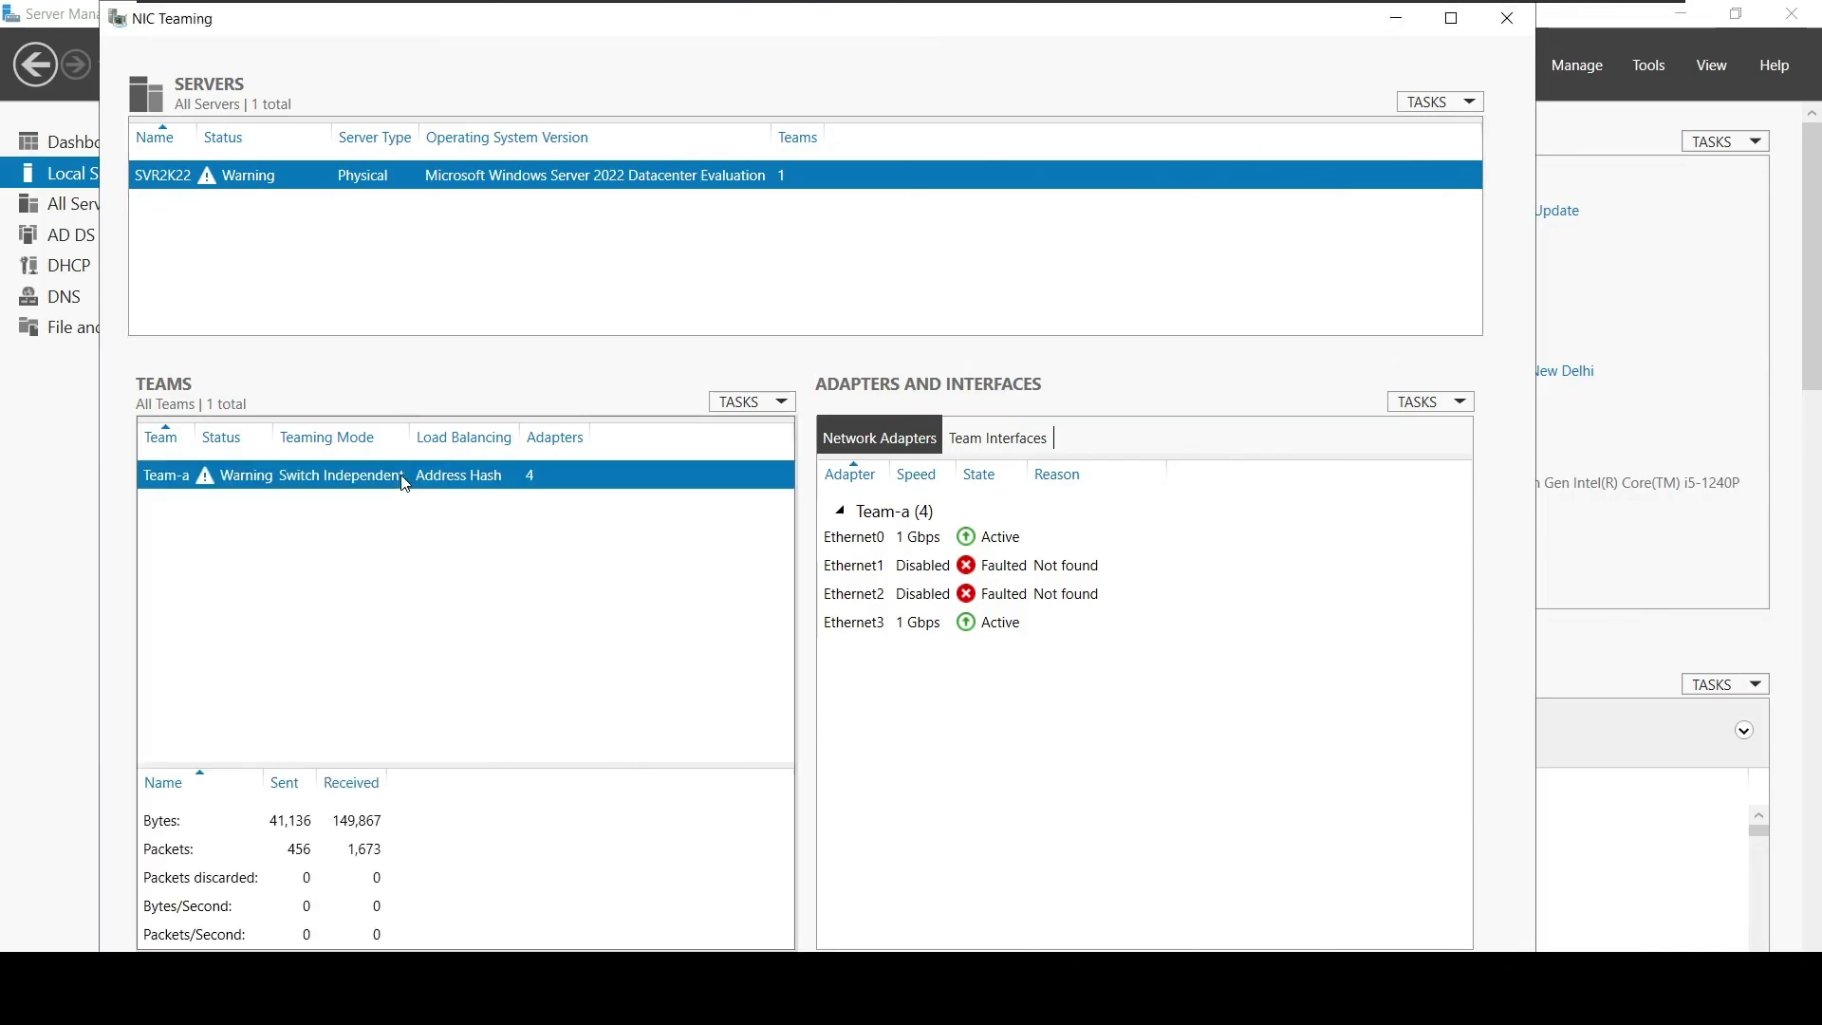
click(750, 411)
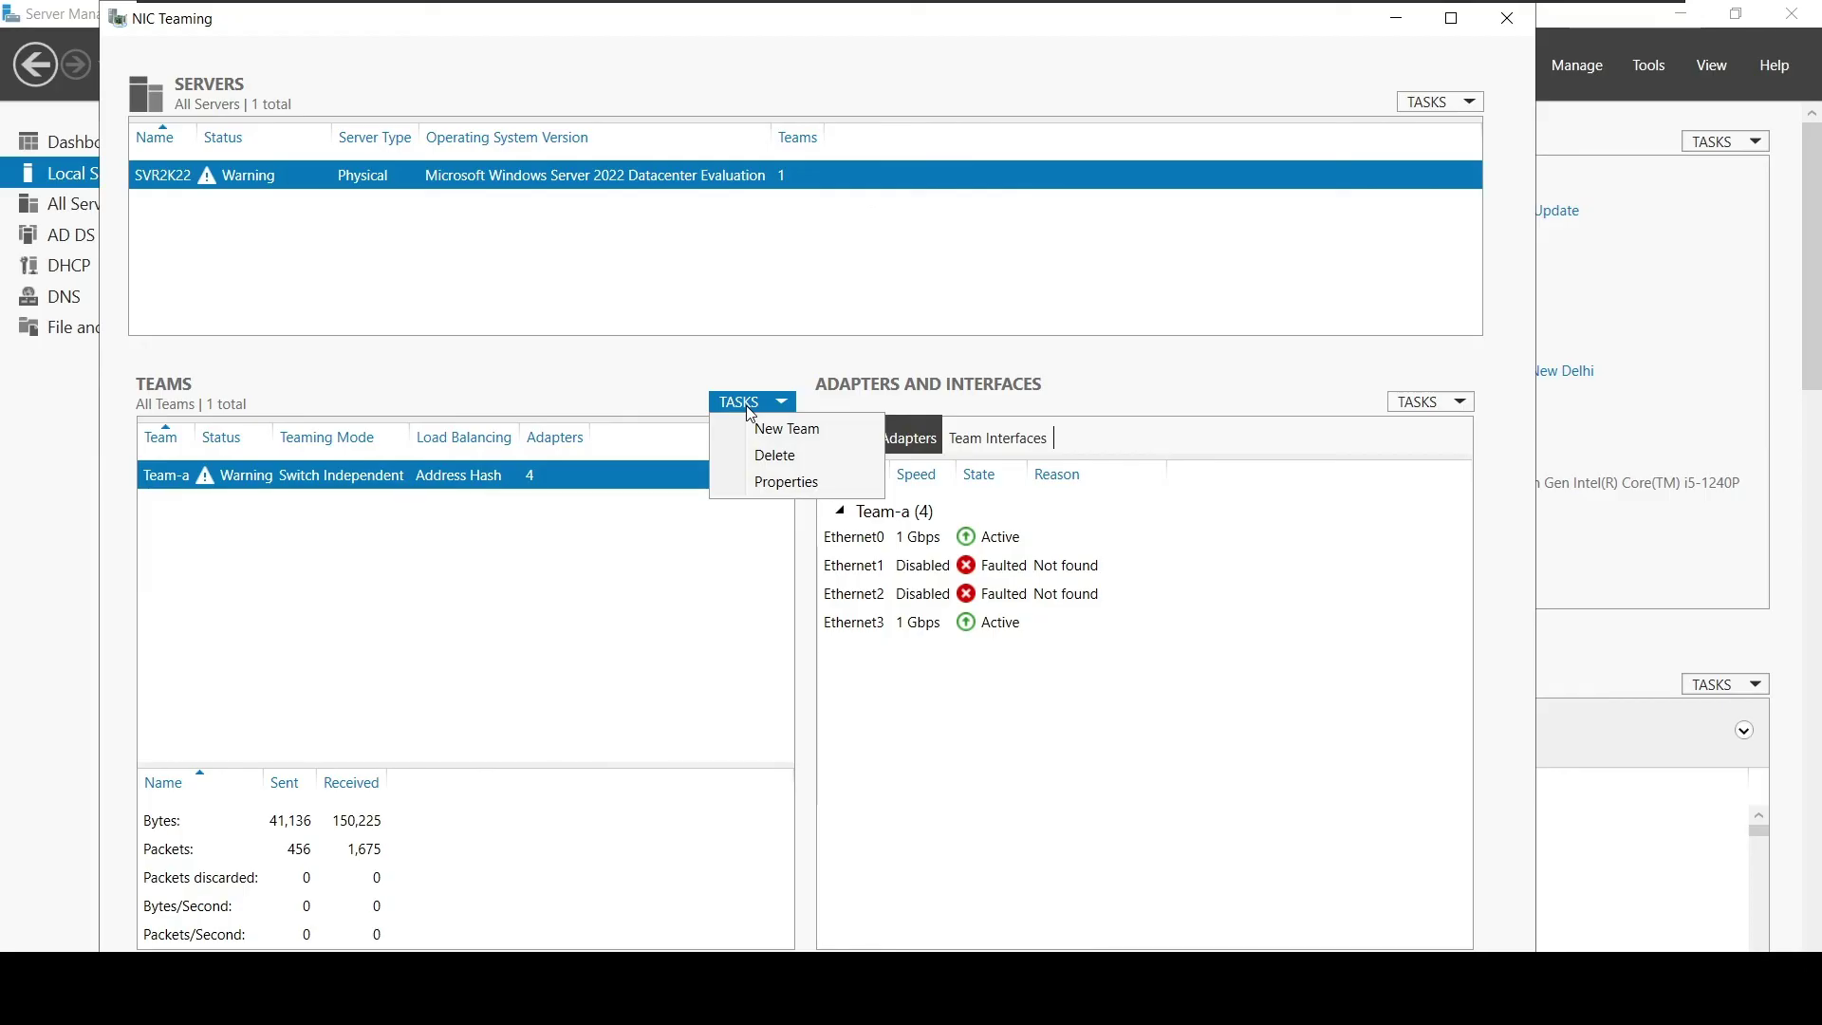
click(766, 454)
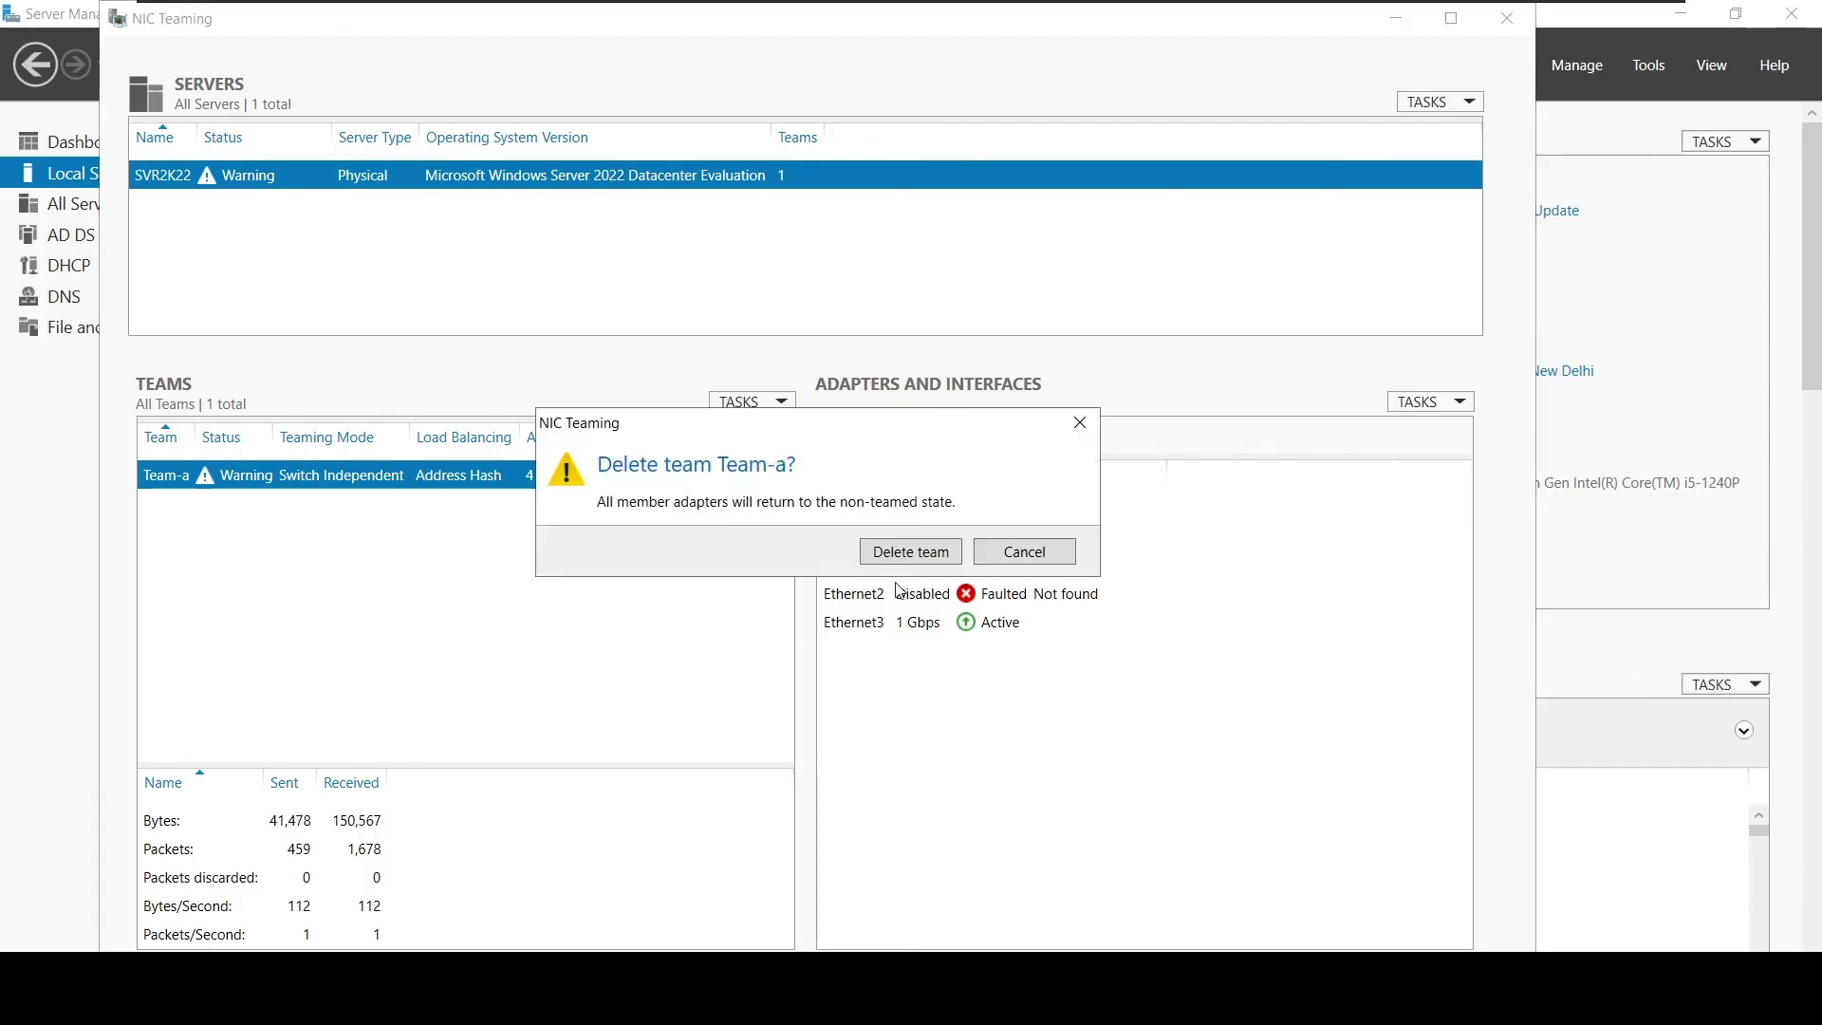
click(908, 555)
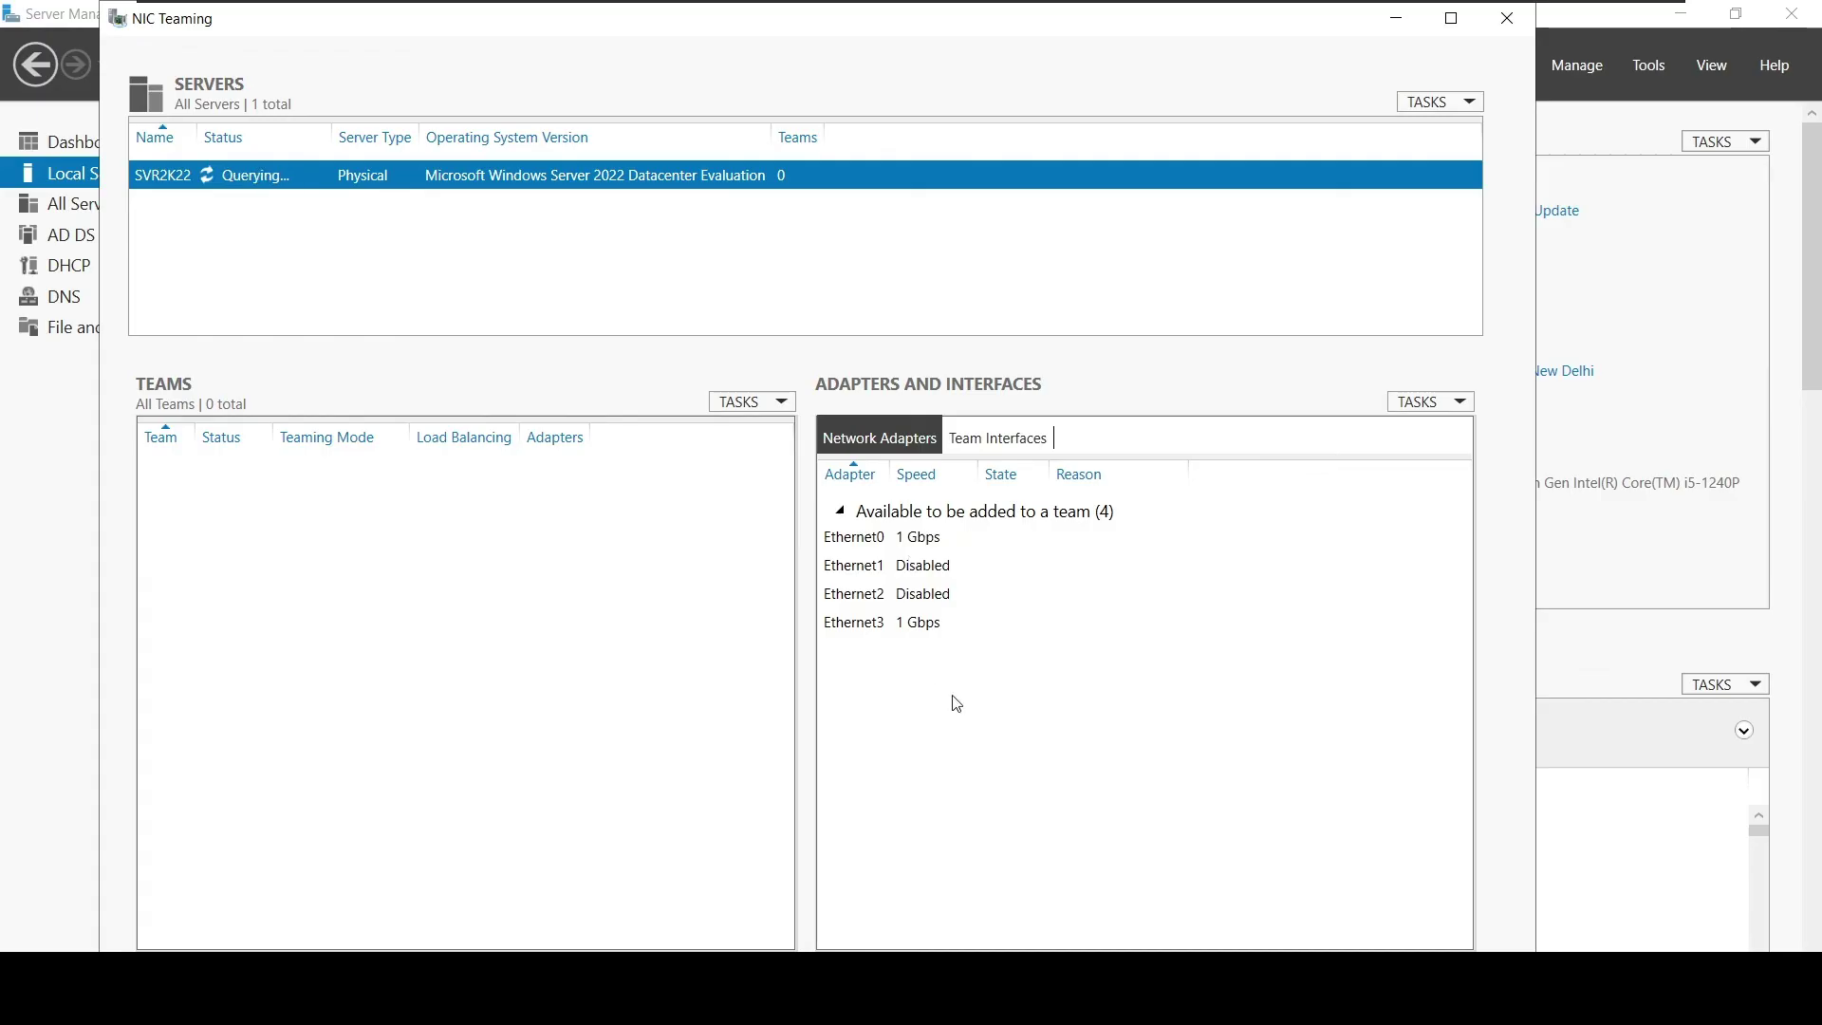
click(1395, 18)
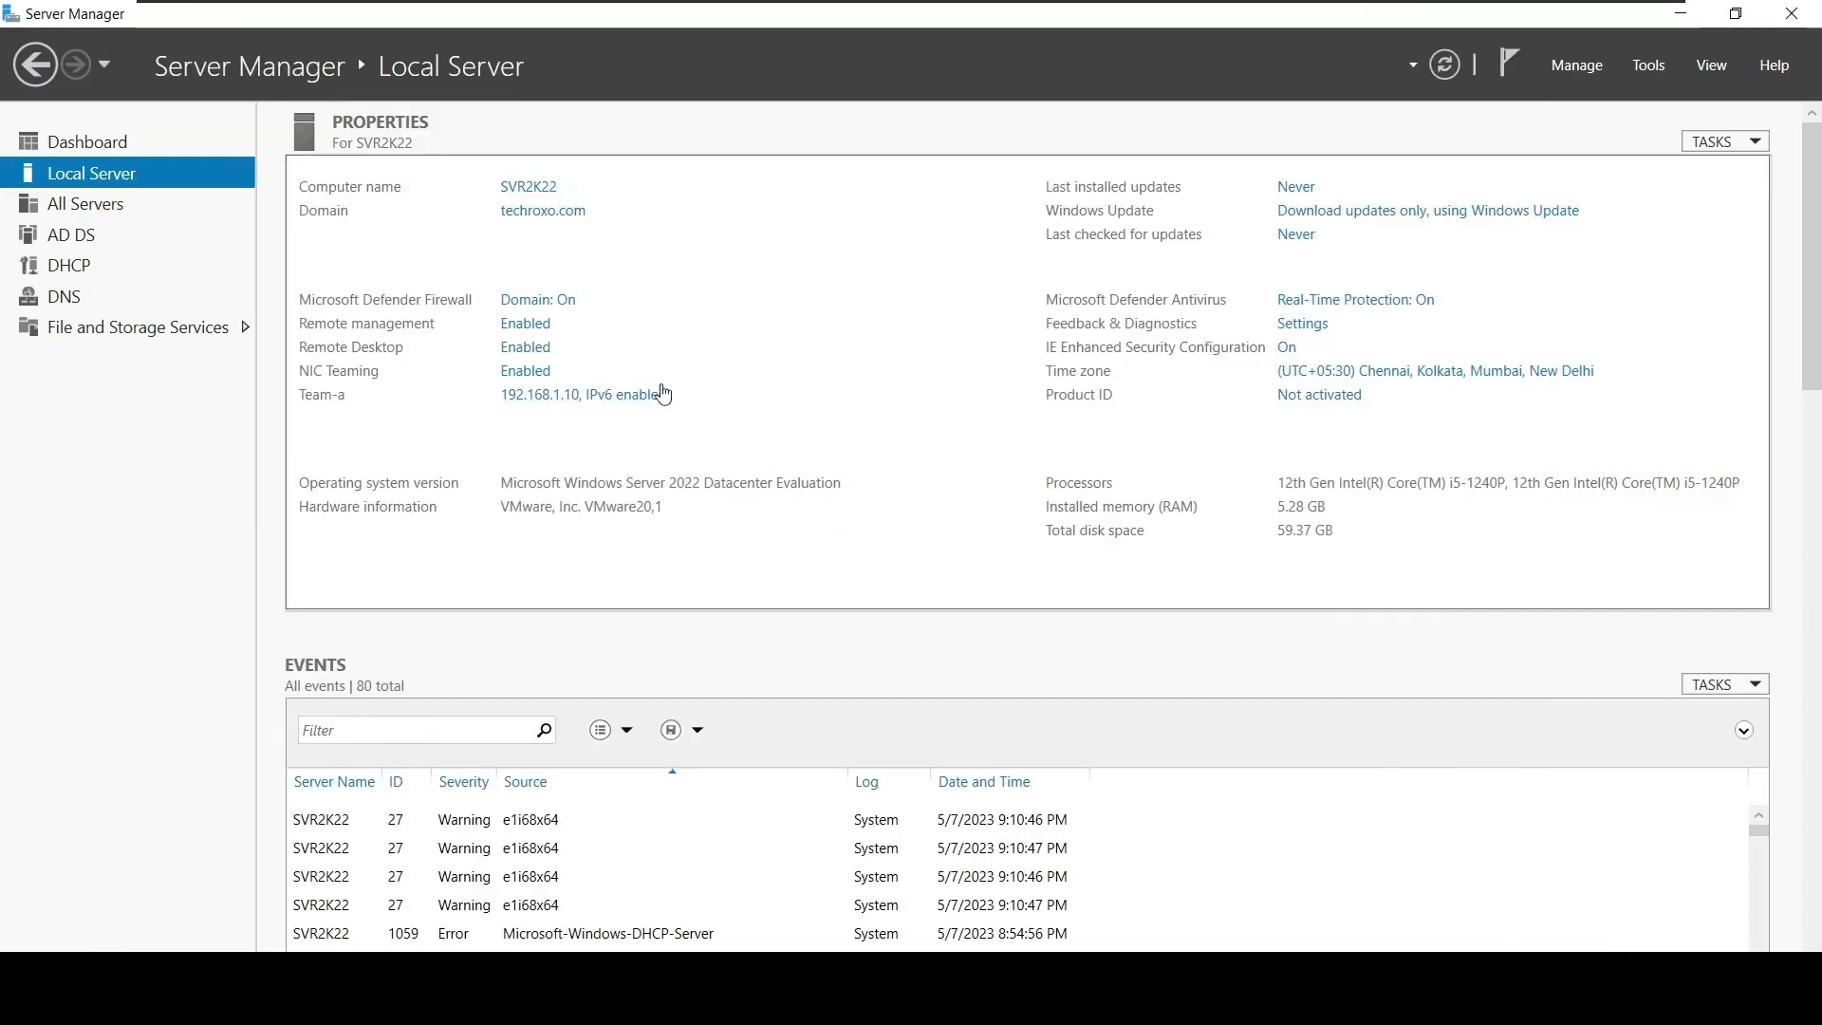
click(1444, 64)
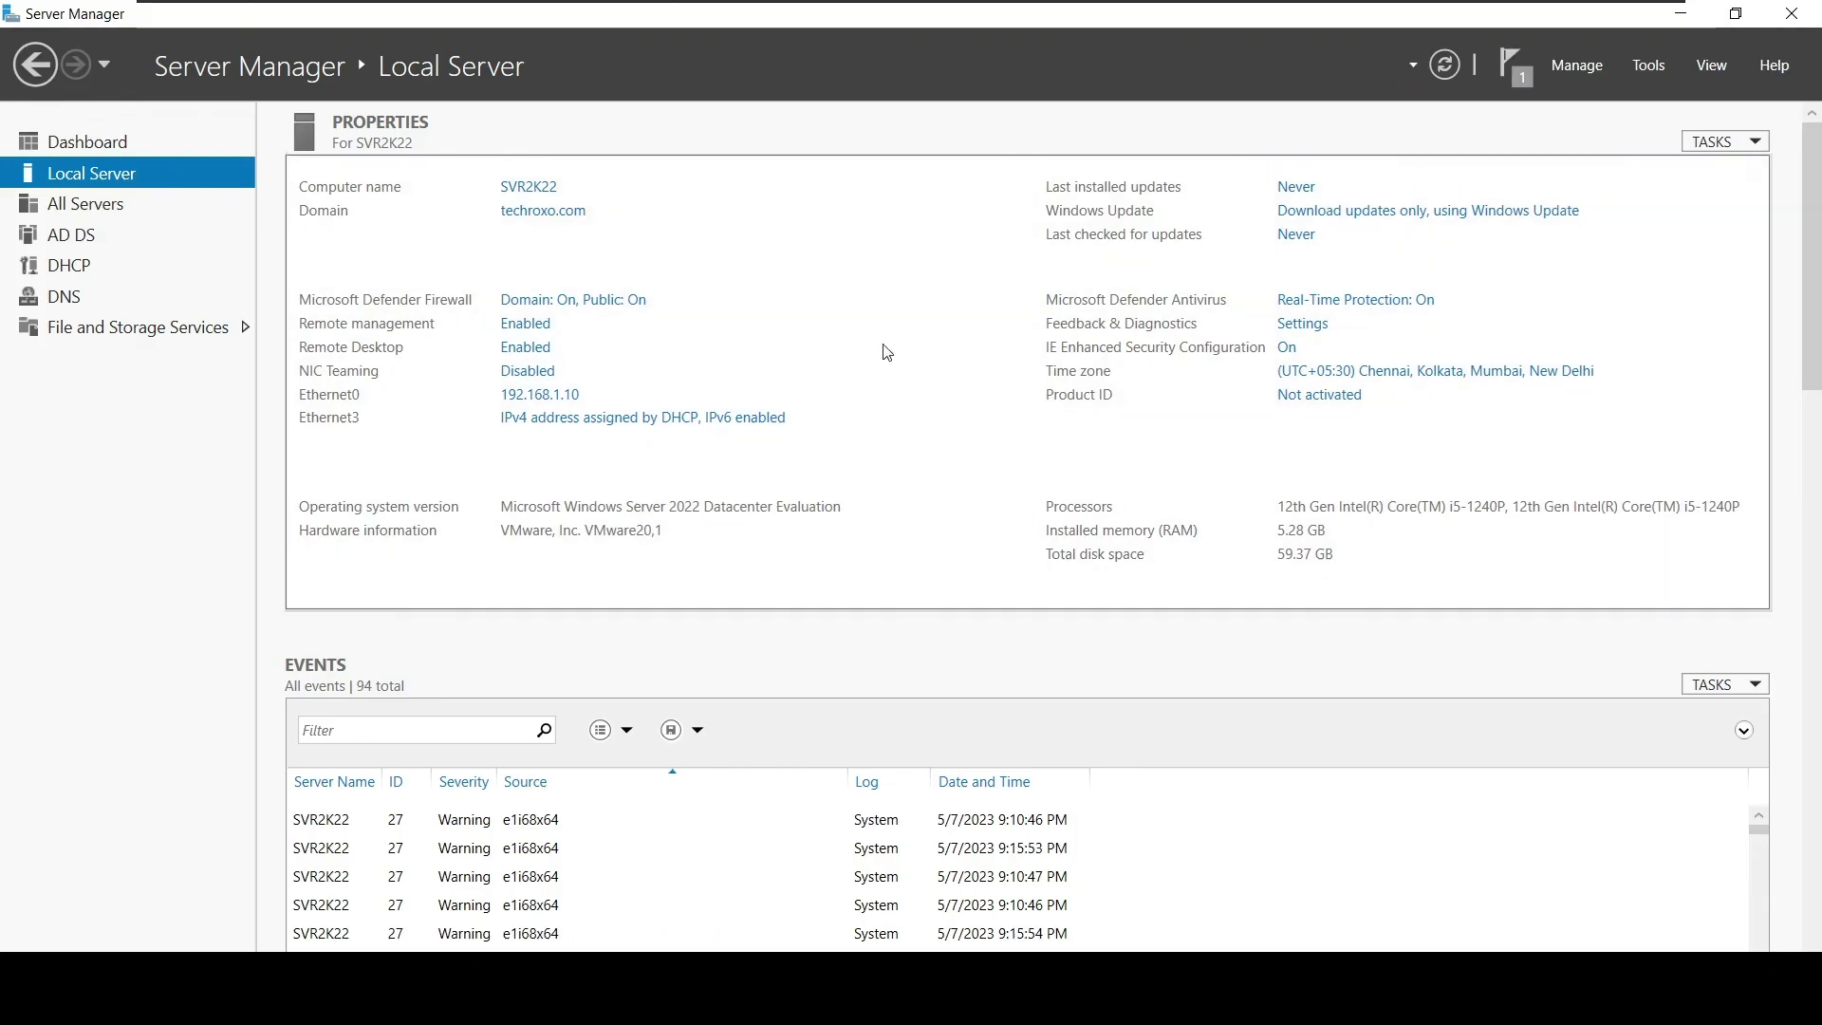
- Switch to the Windows 10 x64 virtual machine and close the Command Prompt window running the ping
mouse_move(1385, 9)
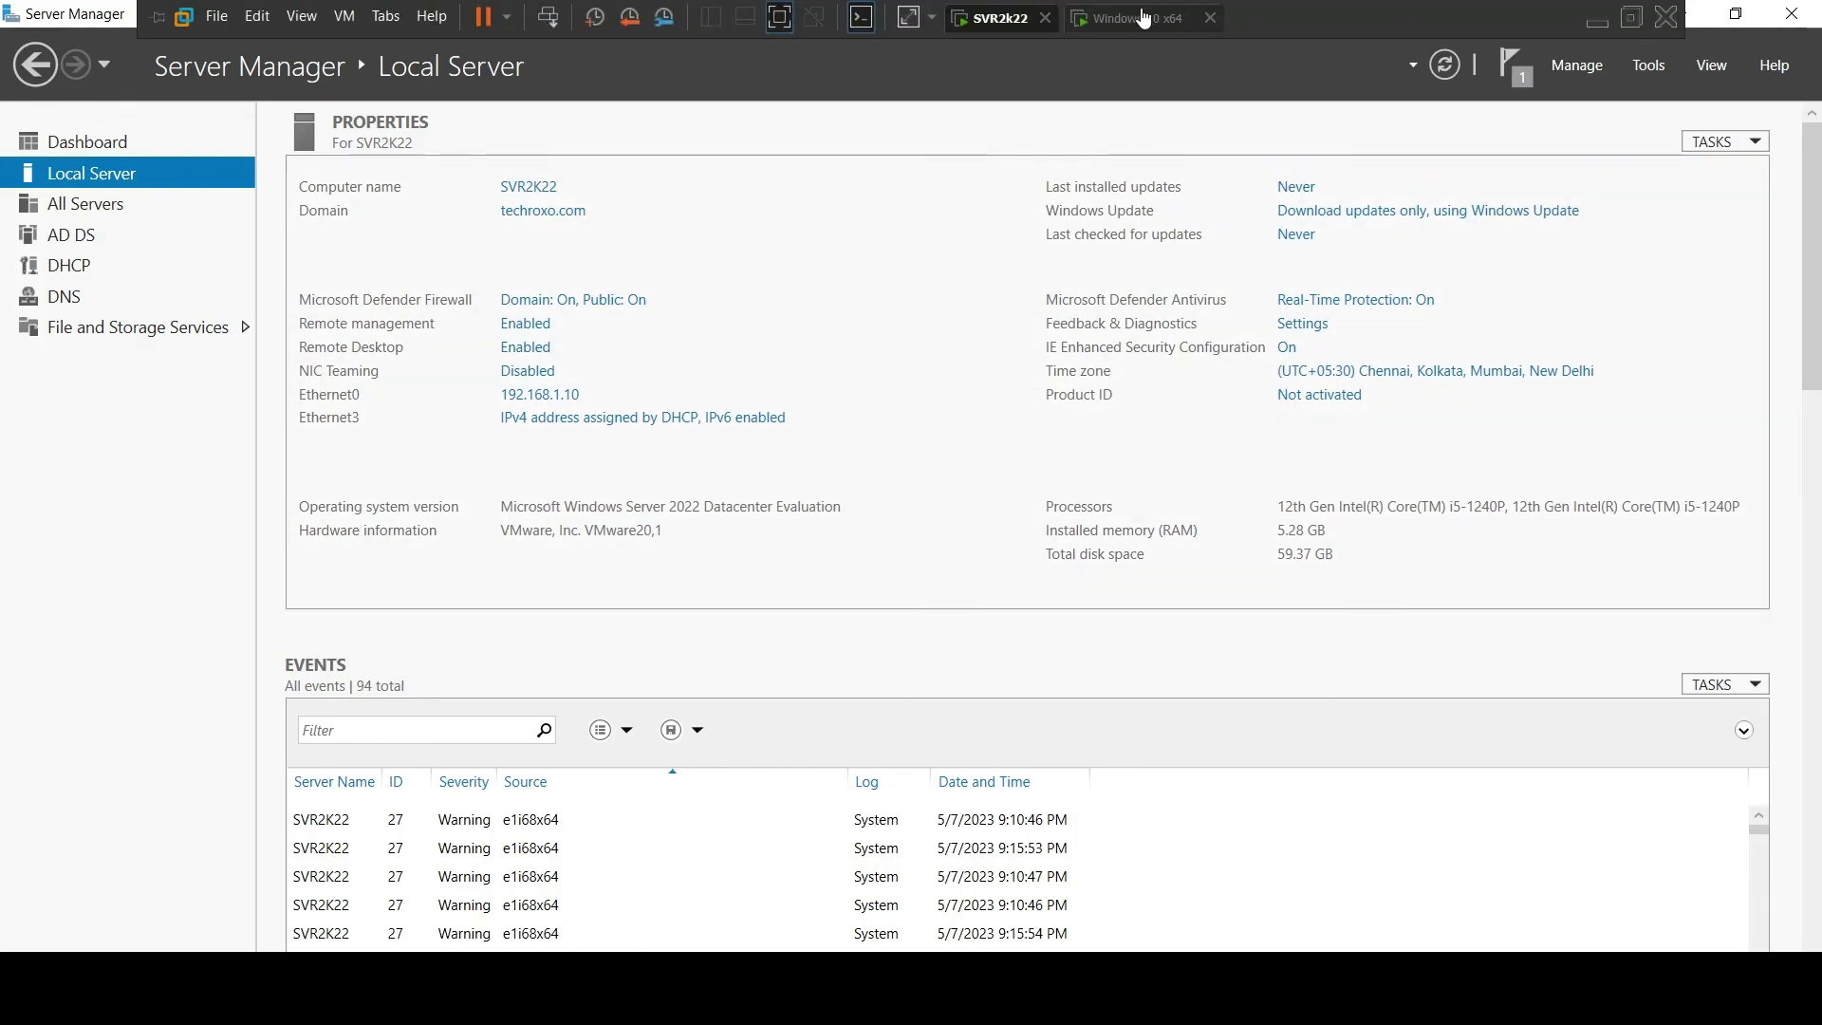
click(1143, 18)
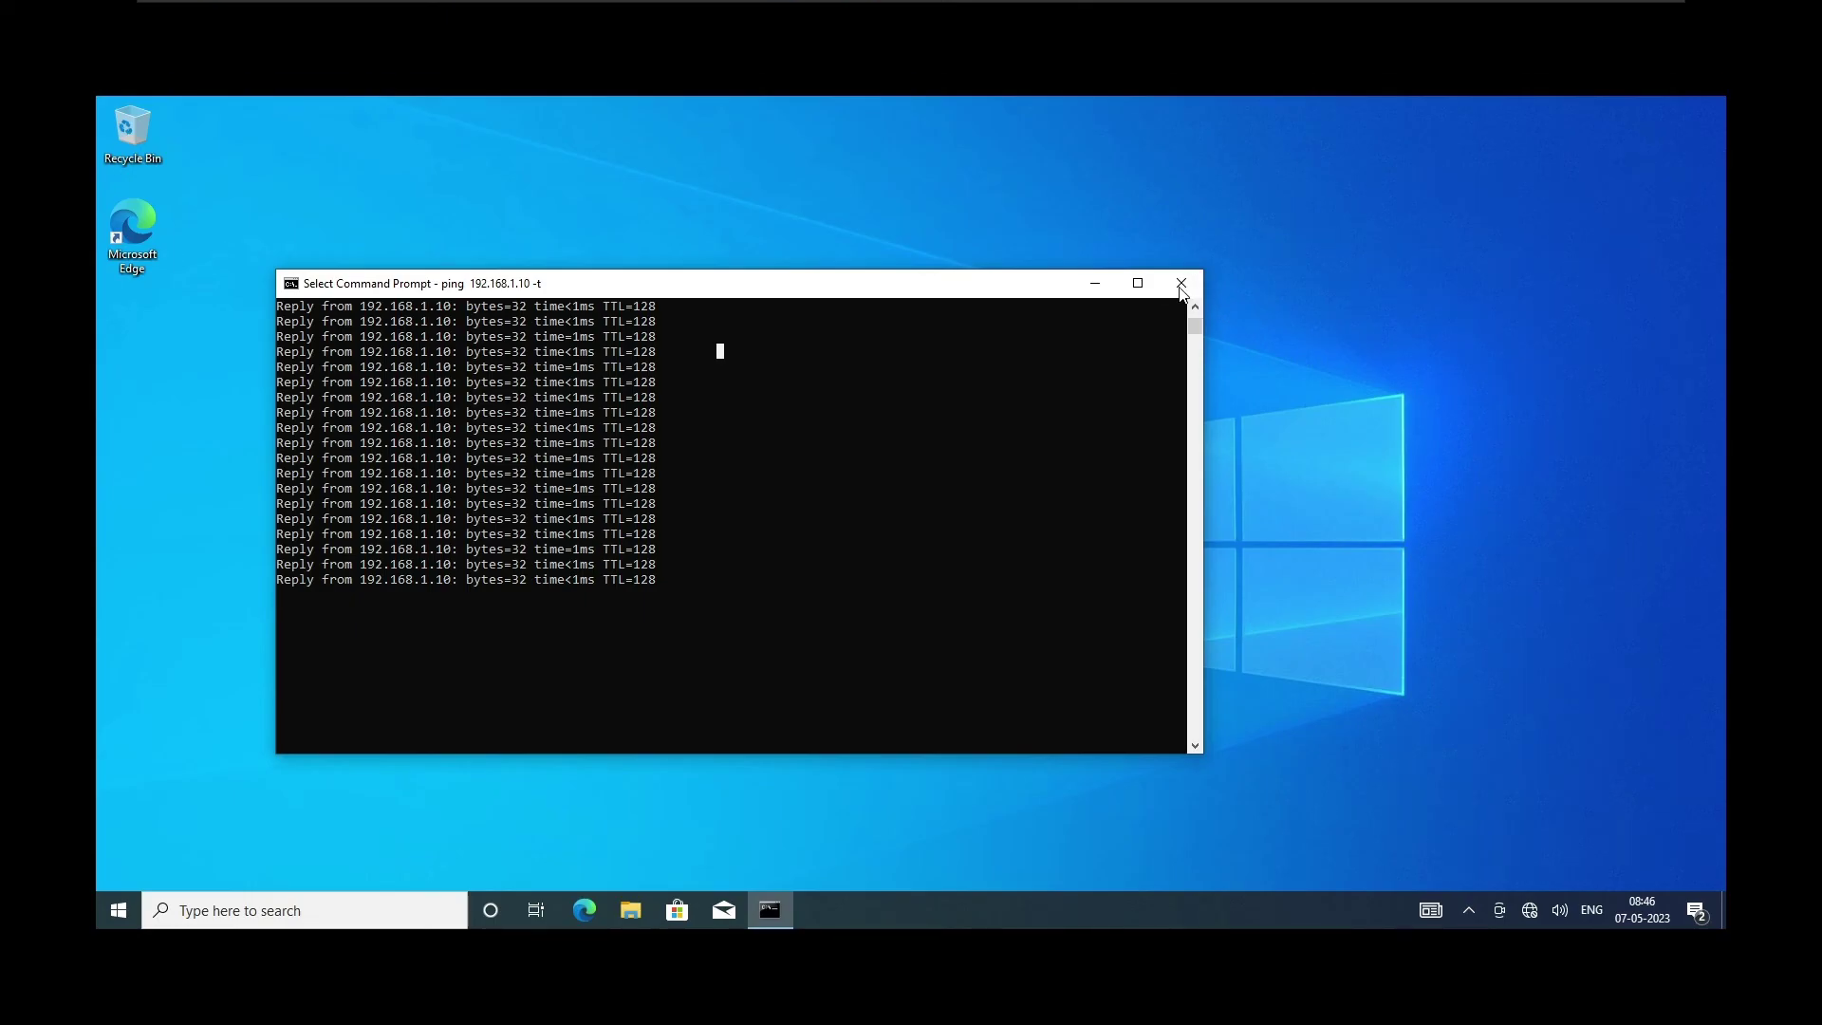
click(1182, 284)
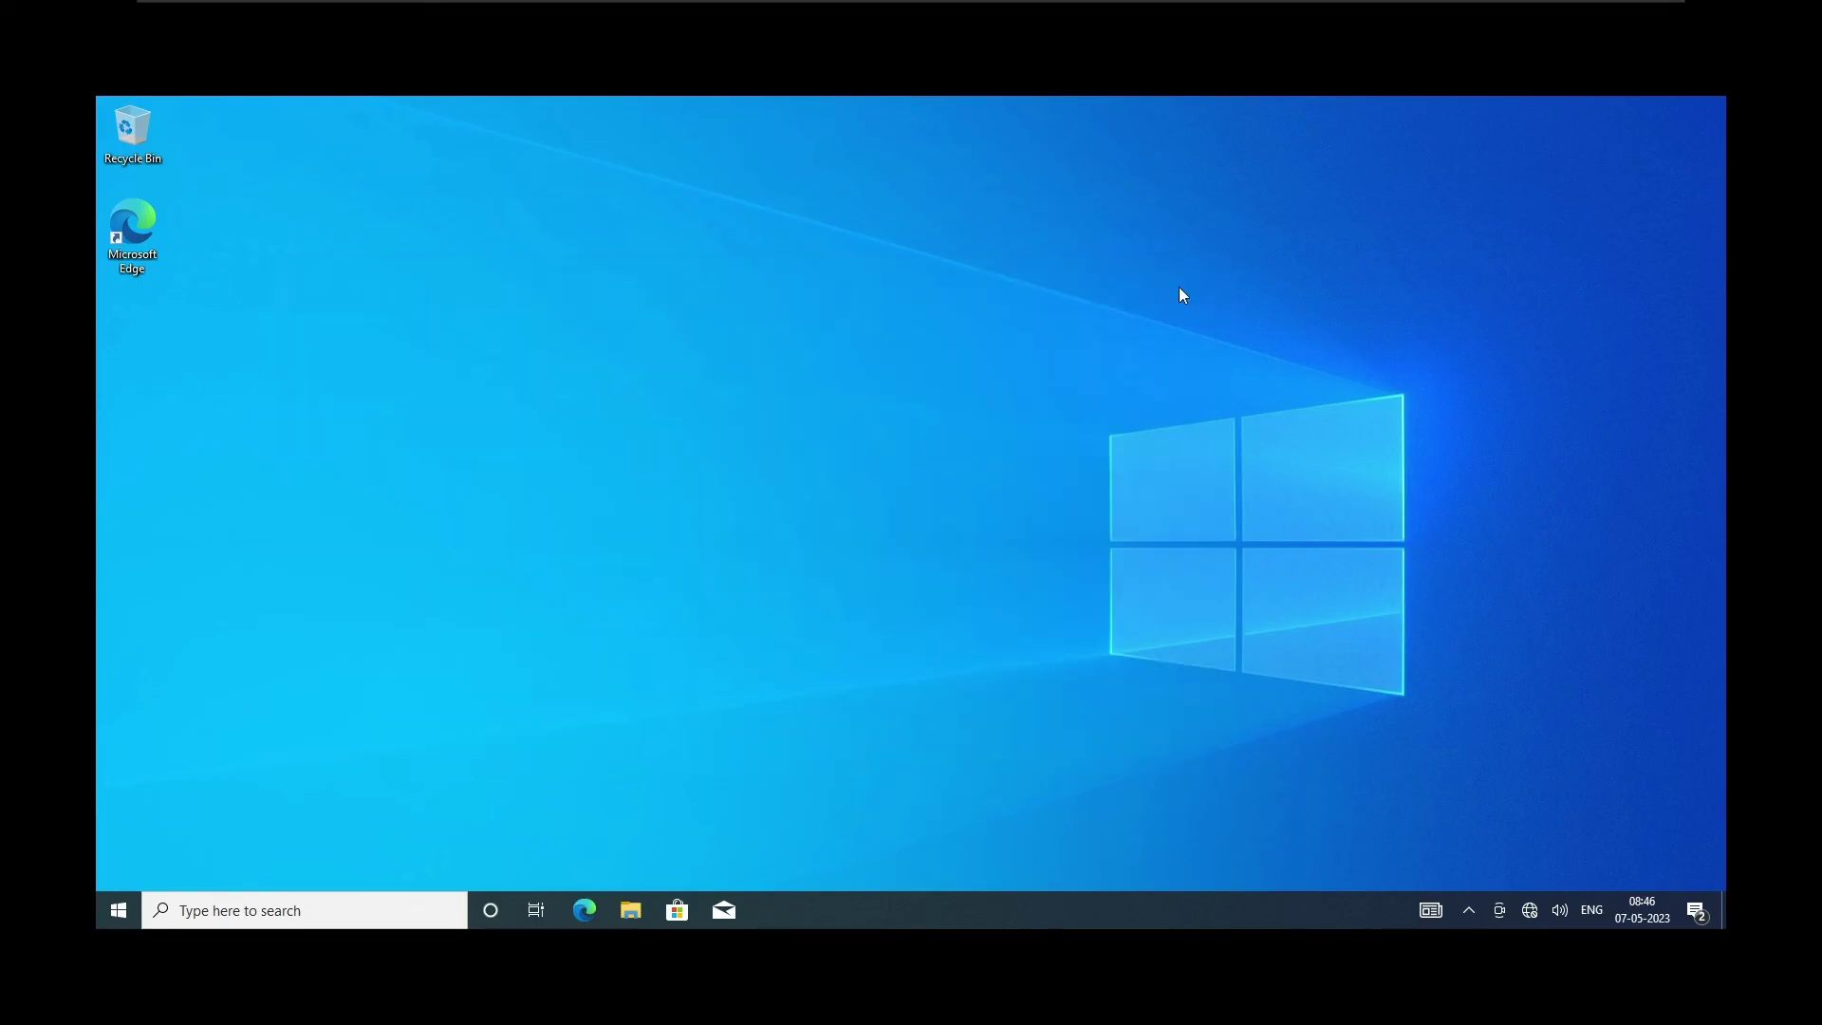